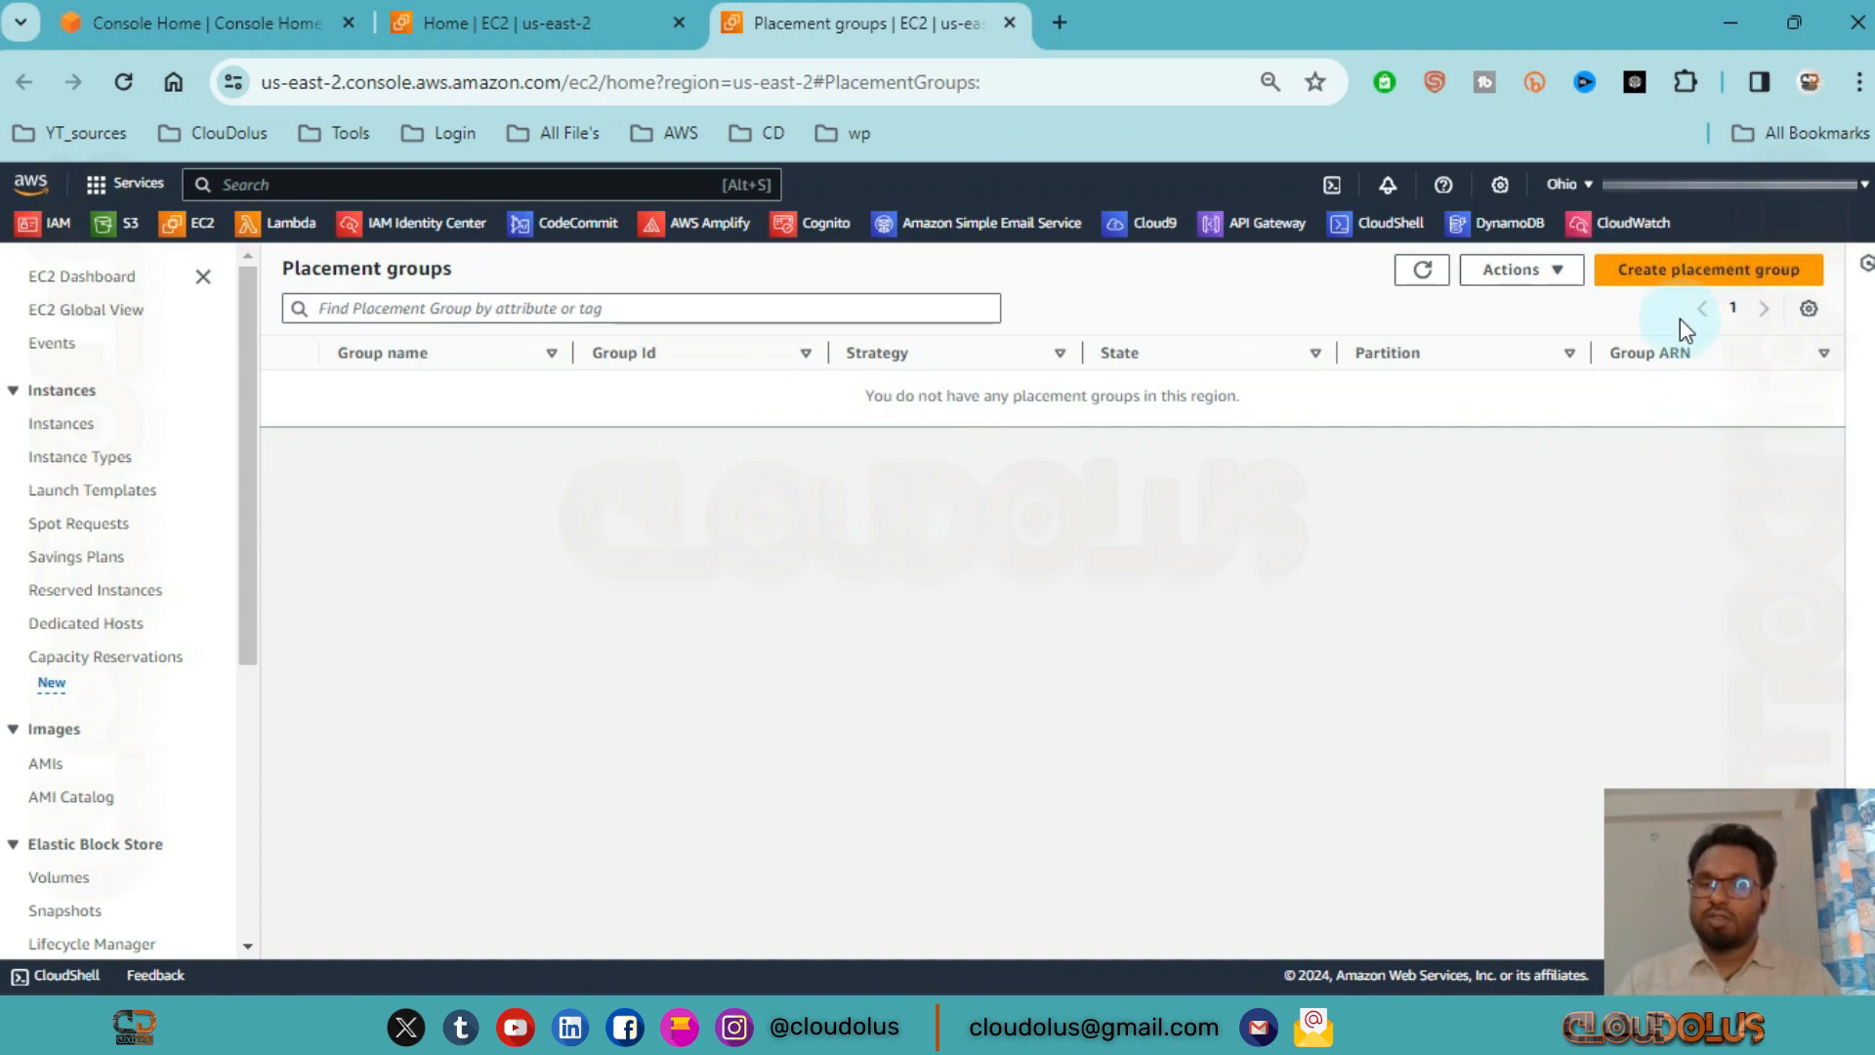
Step: Create a placement group named MyHPC-Group with the Cluster placement strategy
click(1691, 279)
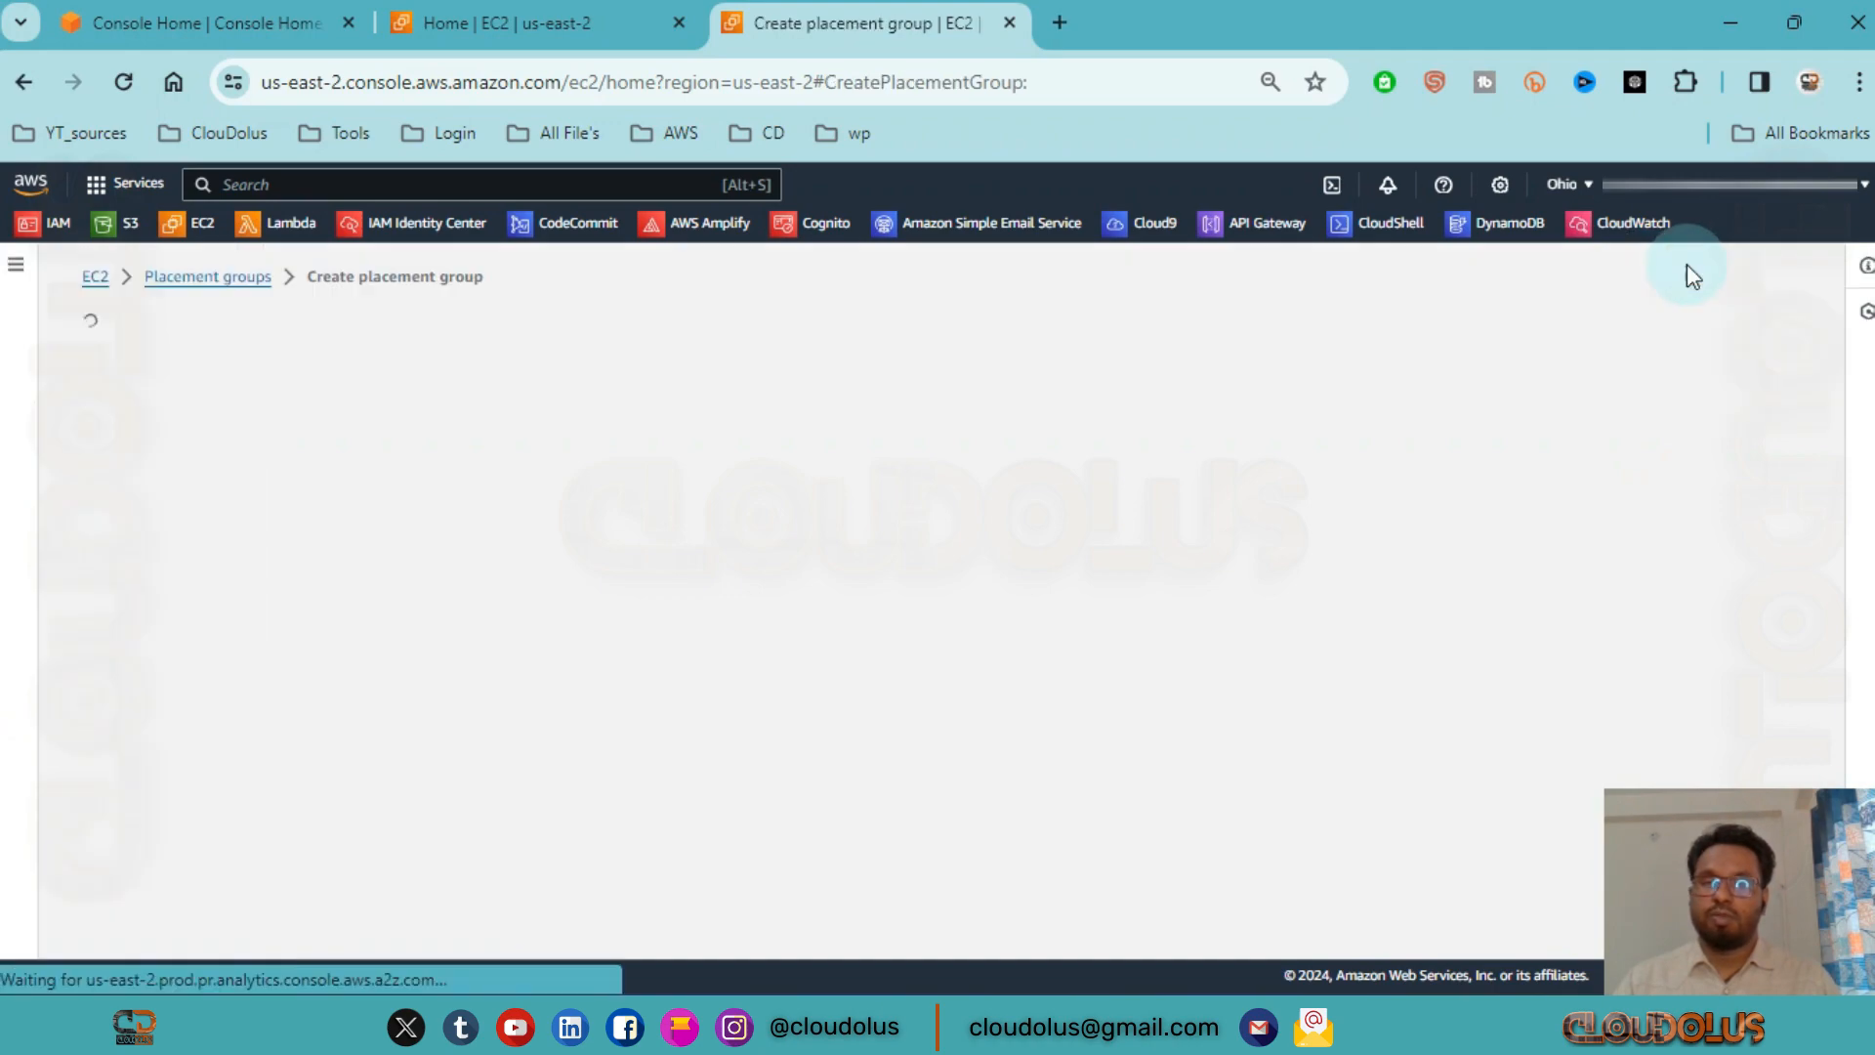
click(389, 514)
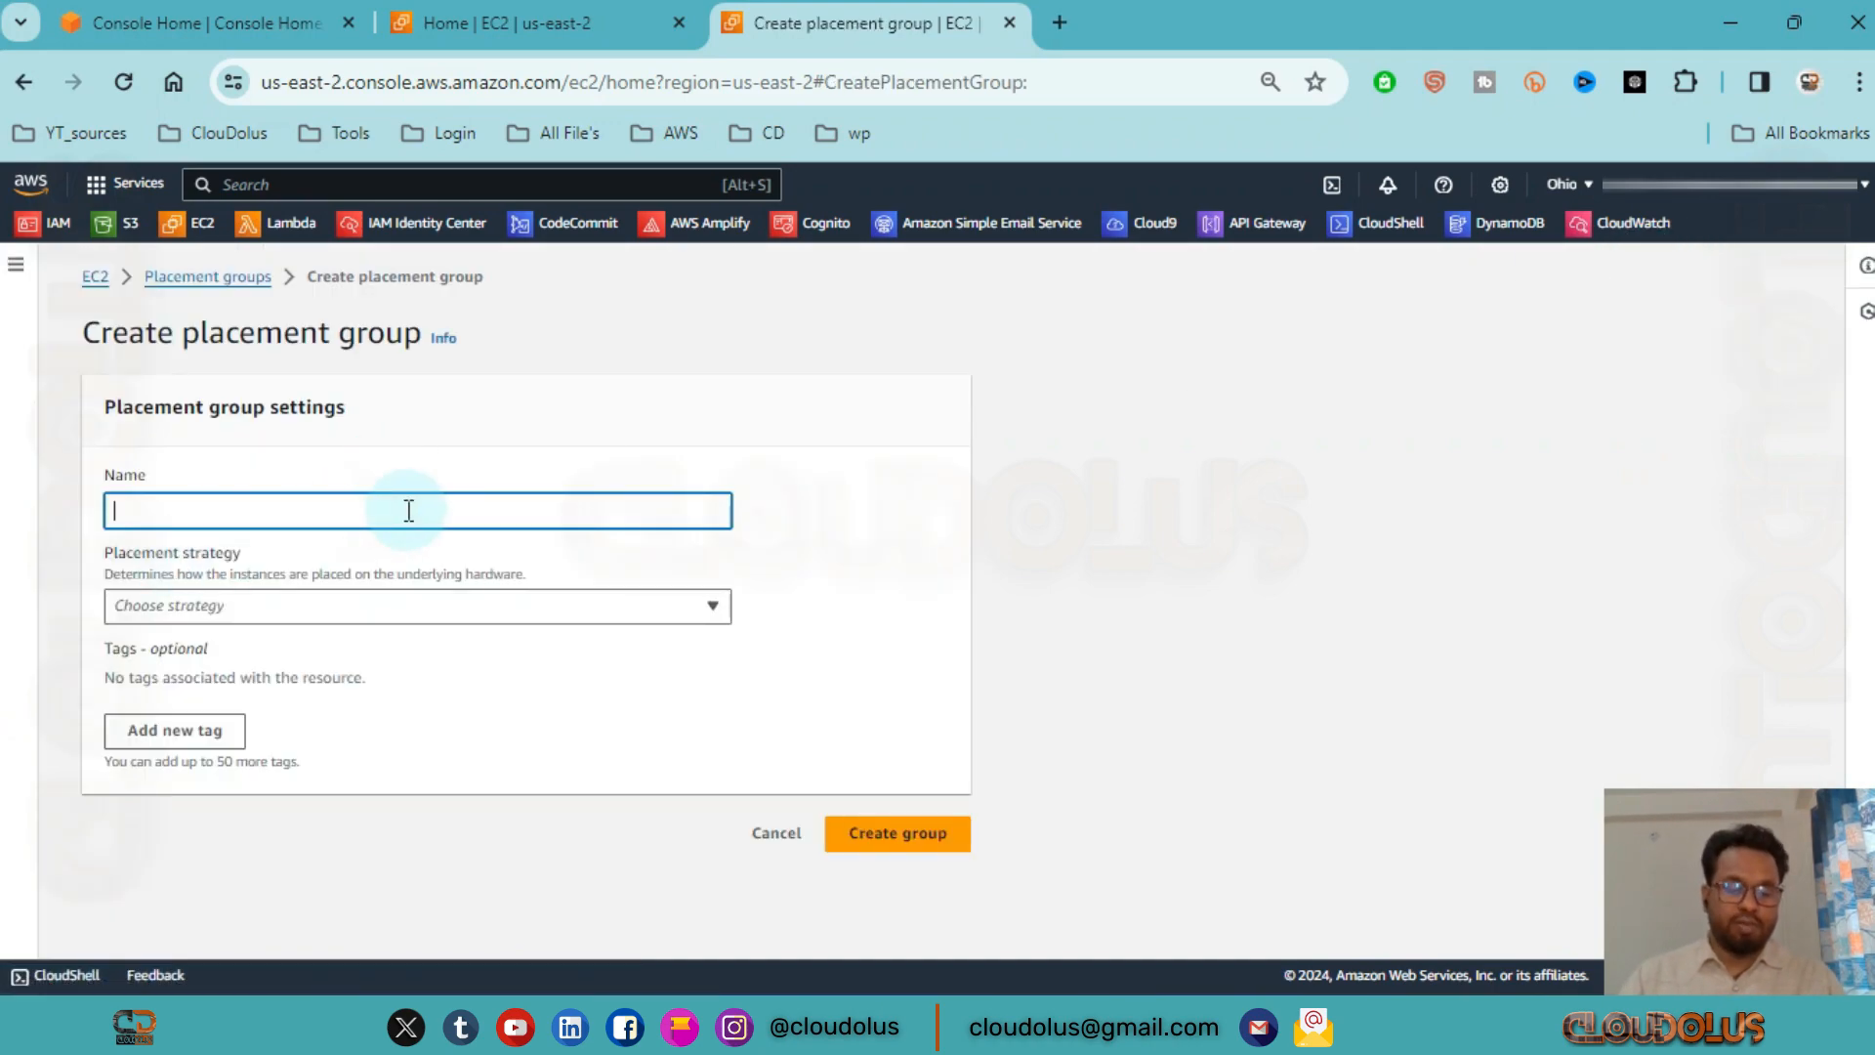
text(My)
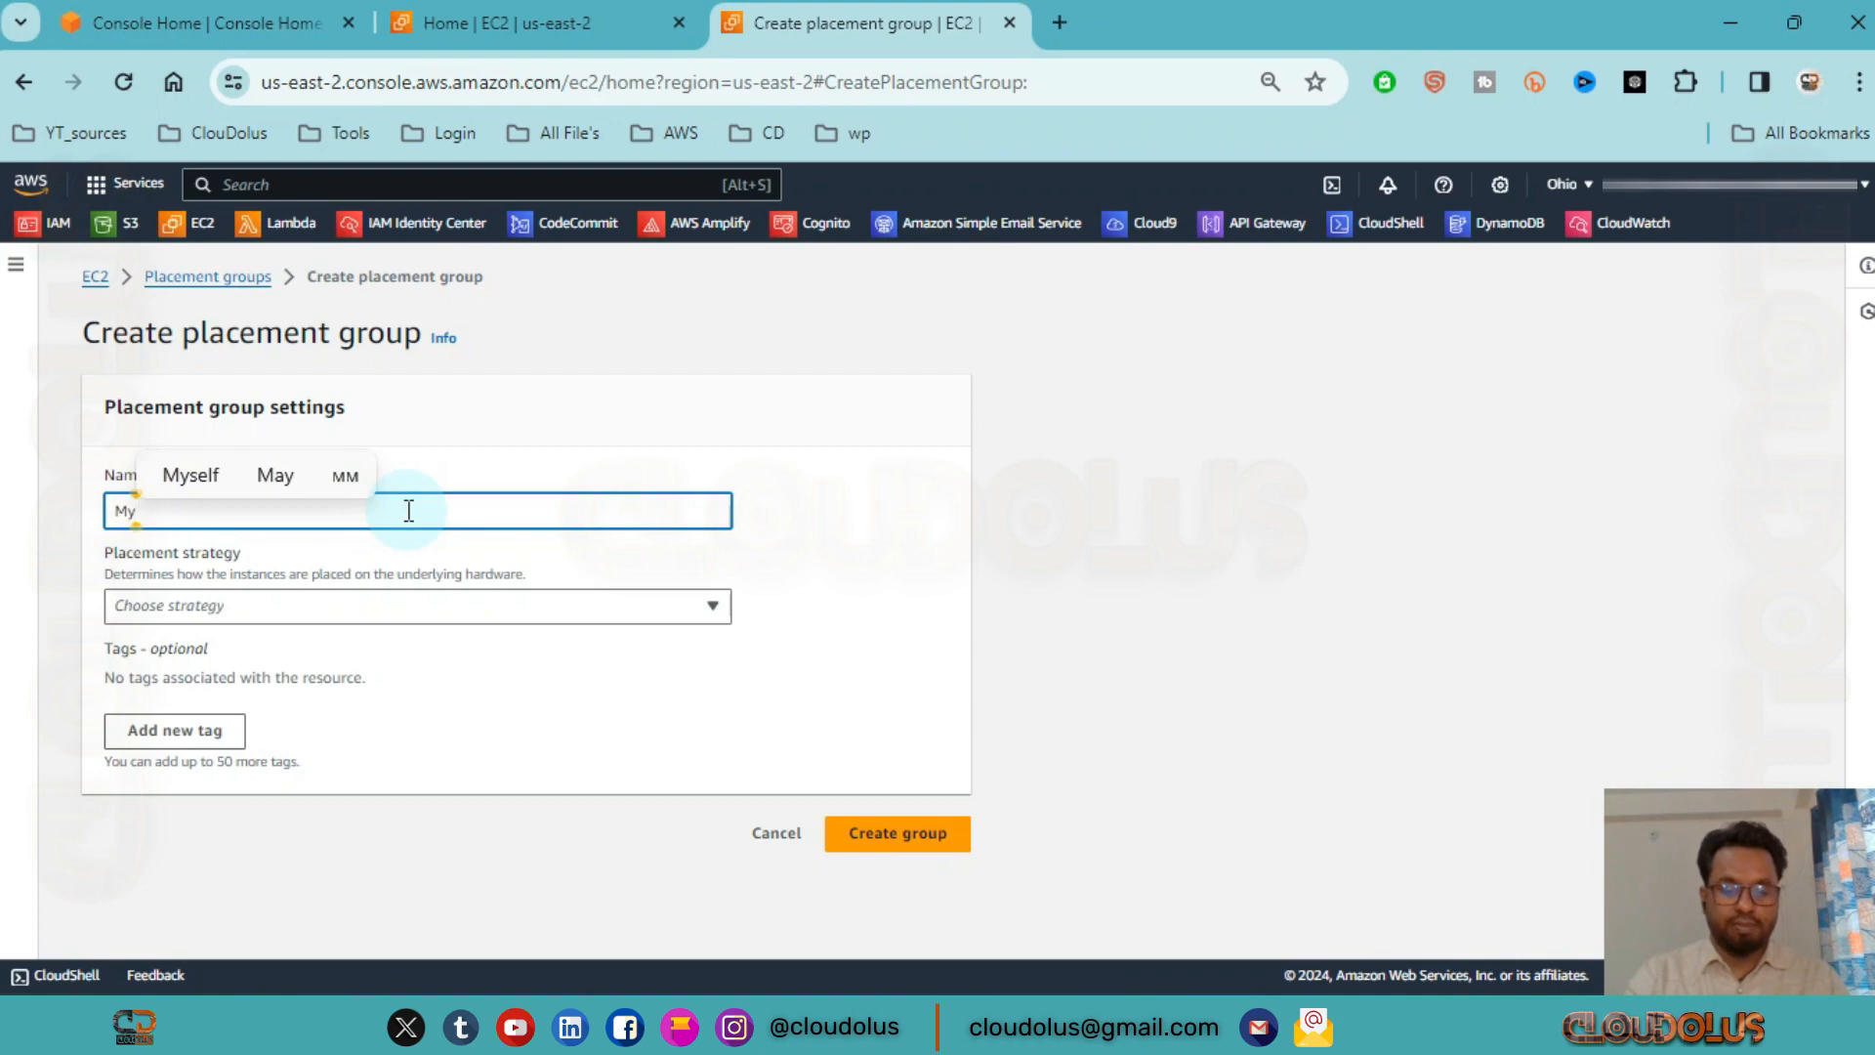
text(HPC-Group)
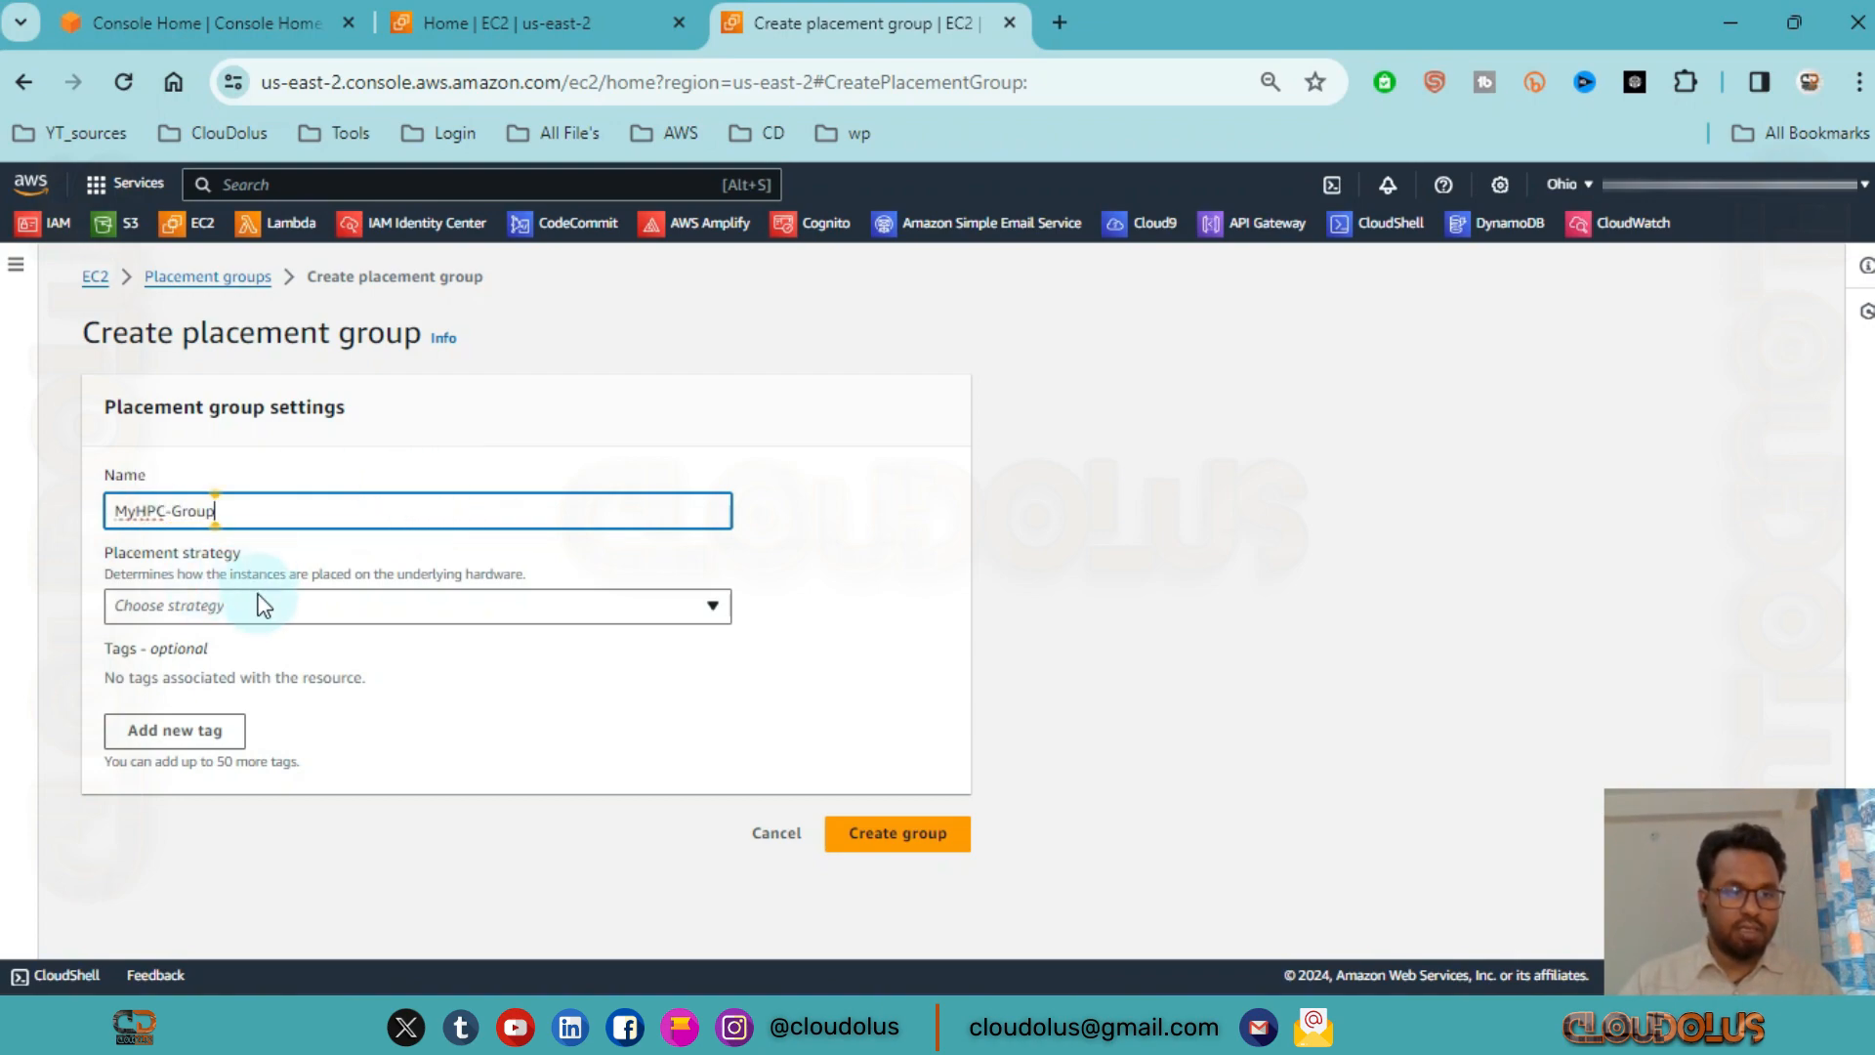
drag(244, 553, 98, 553)
click(442, 606)
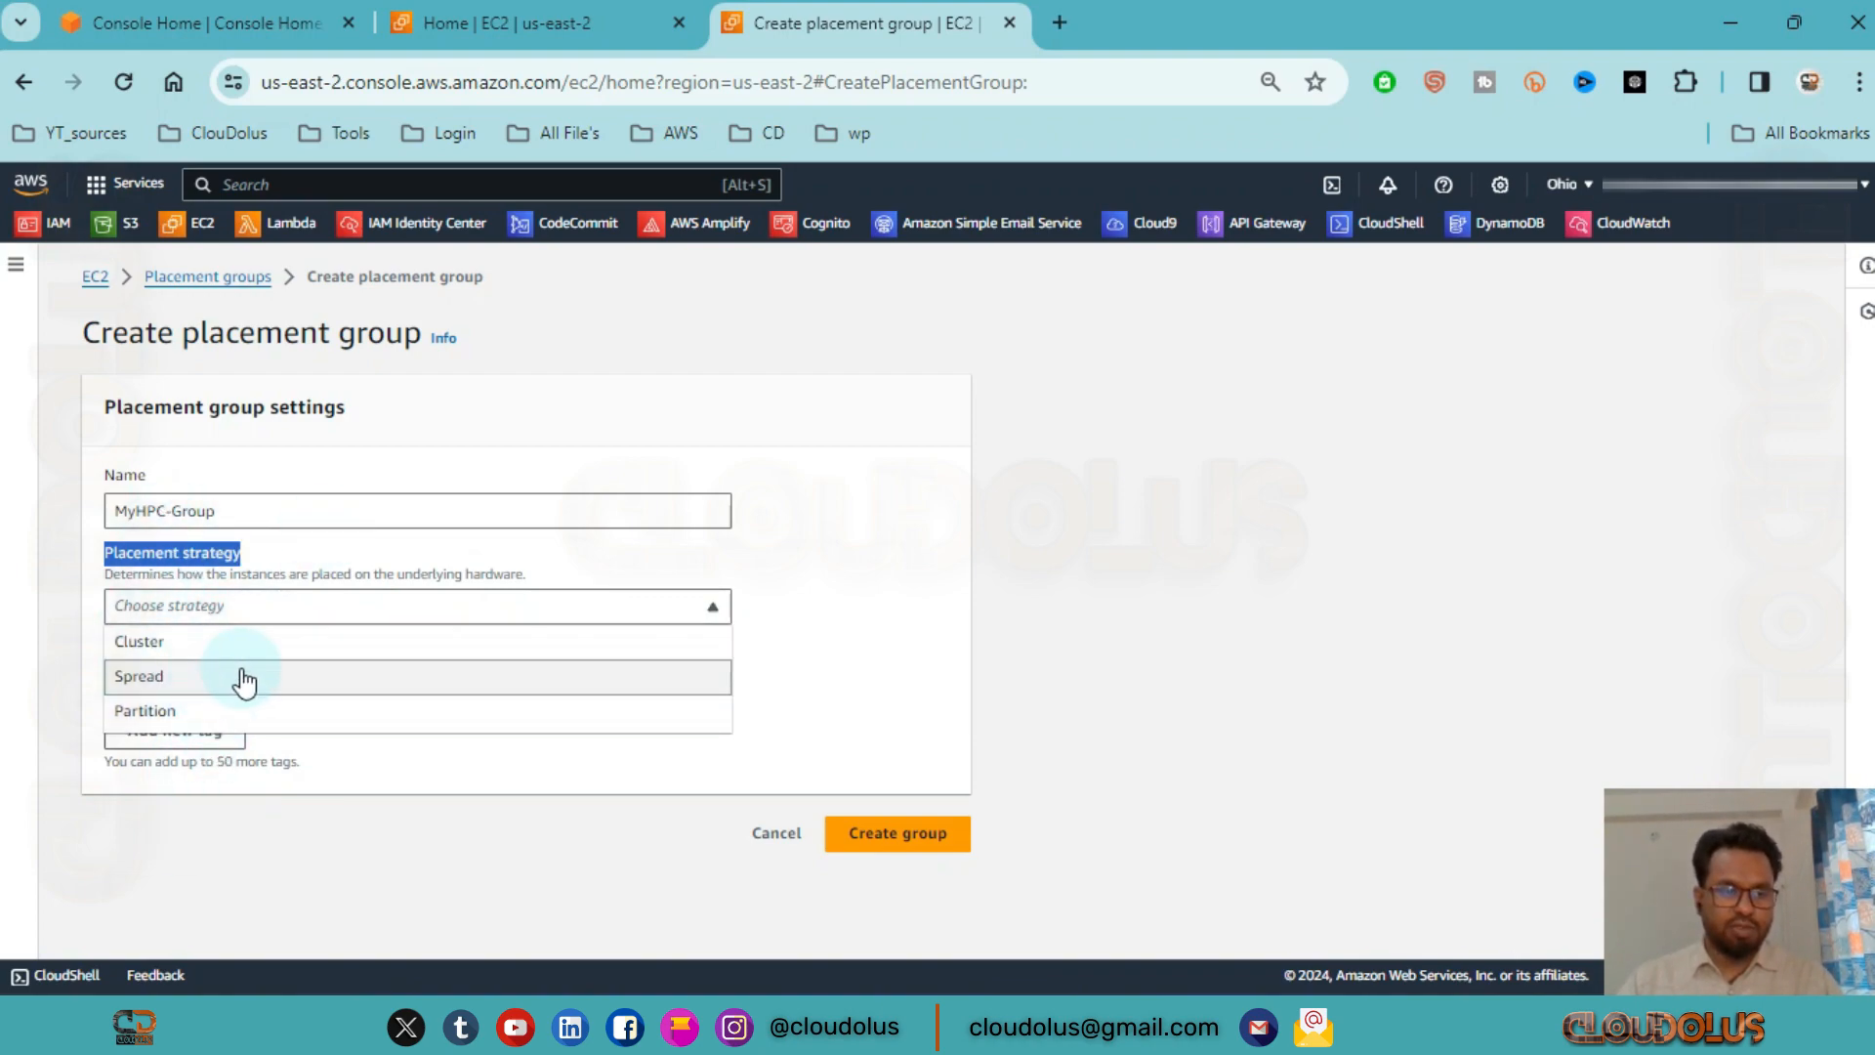
click(157, 648)
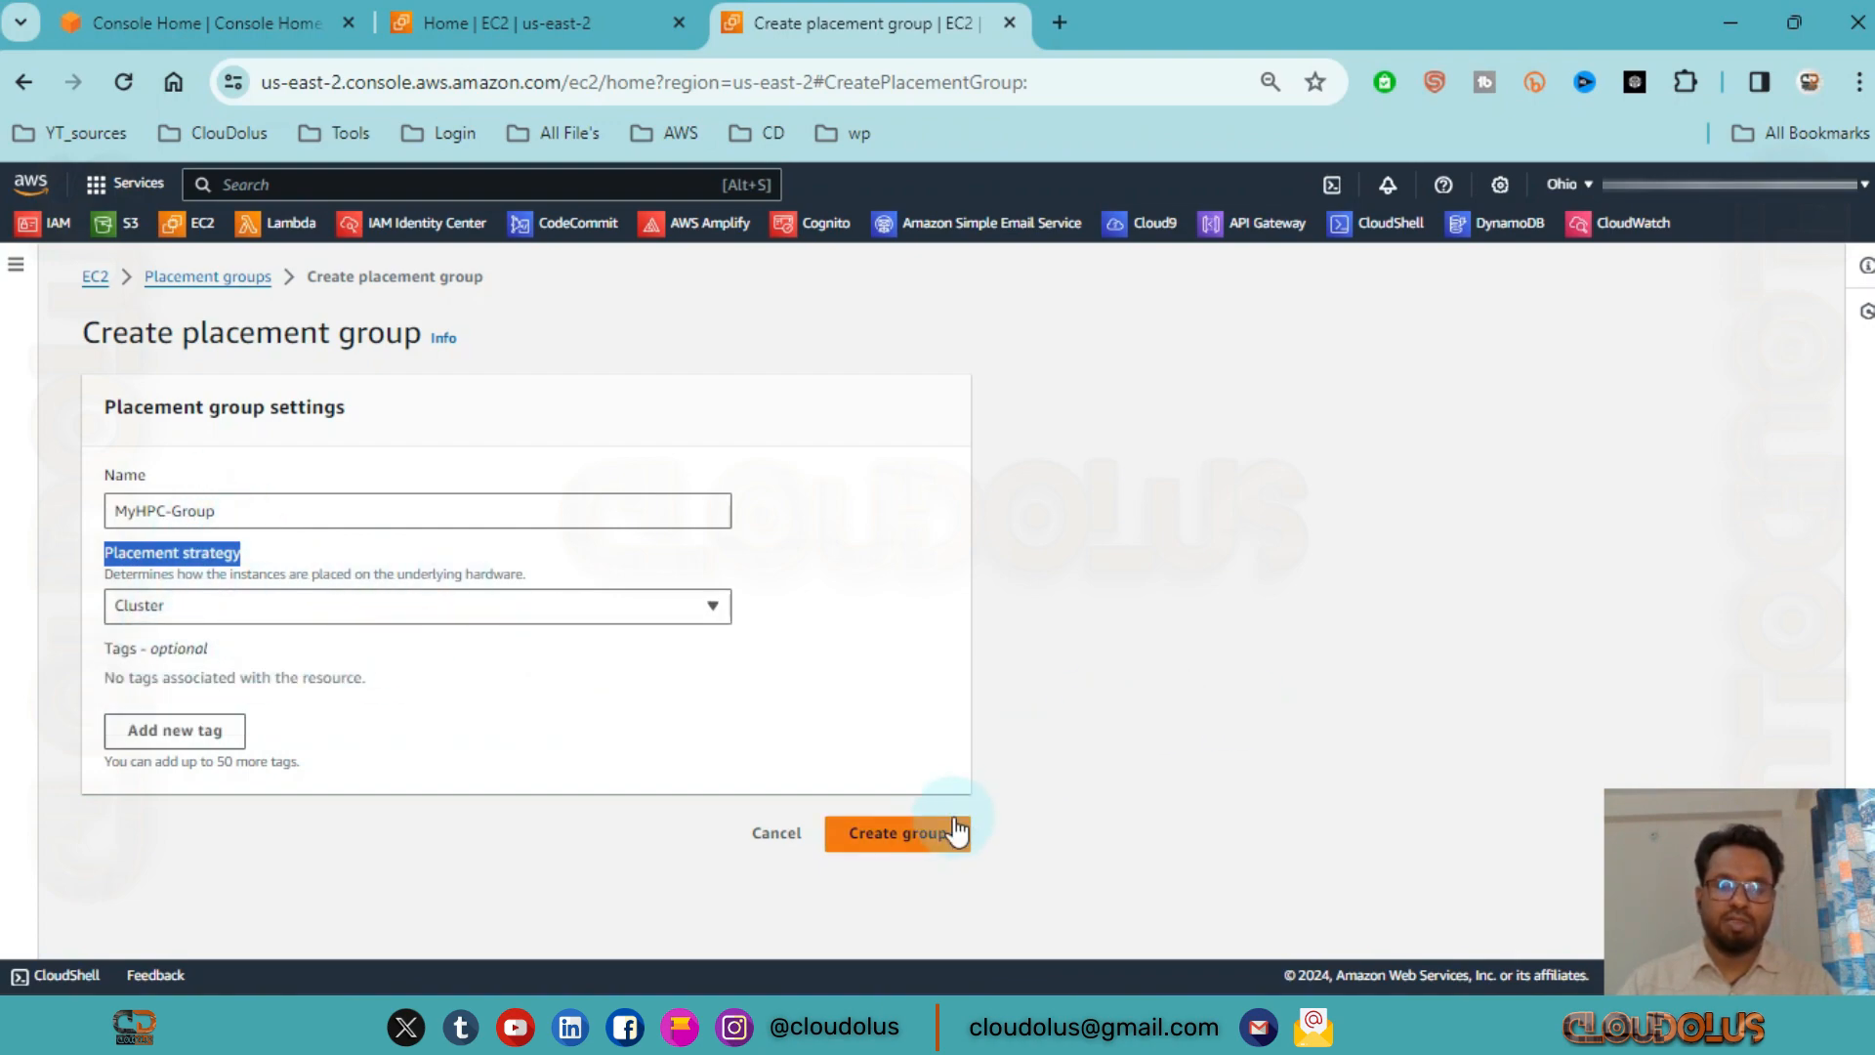
click(900, 842)
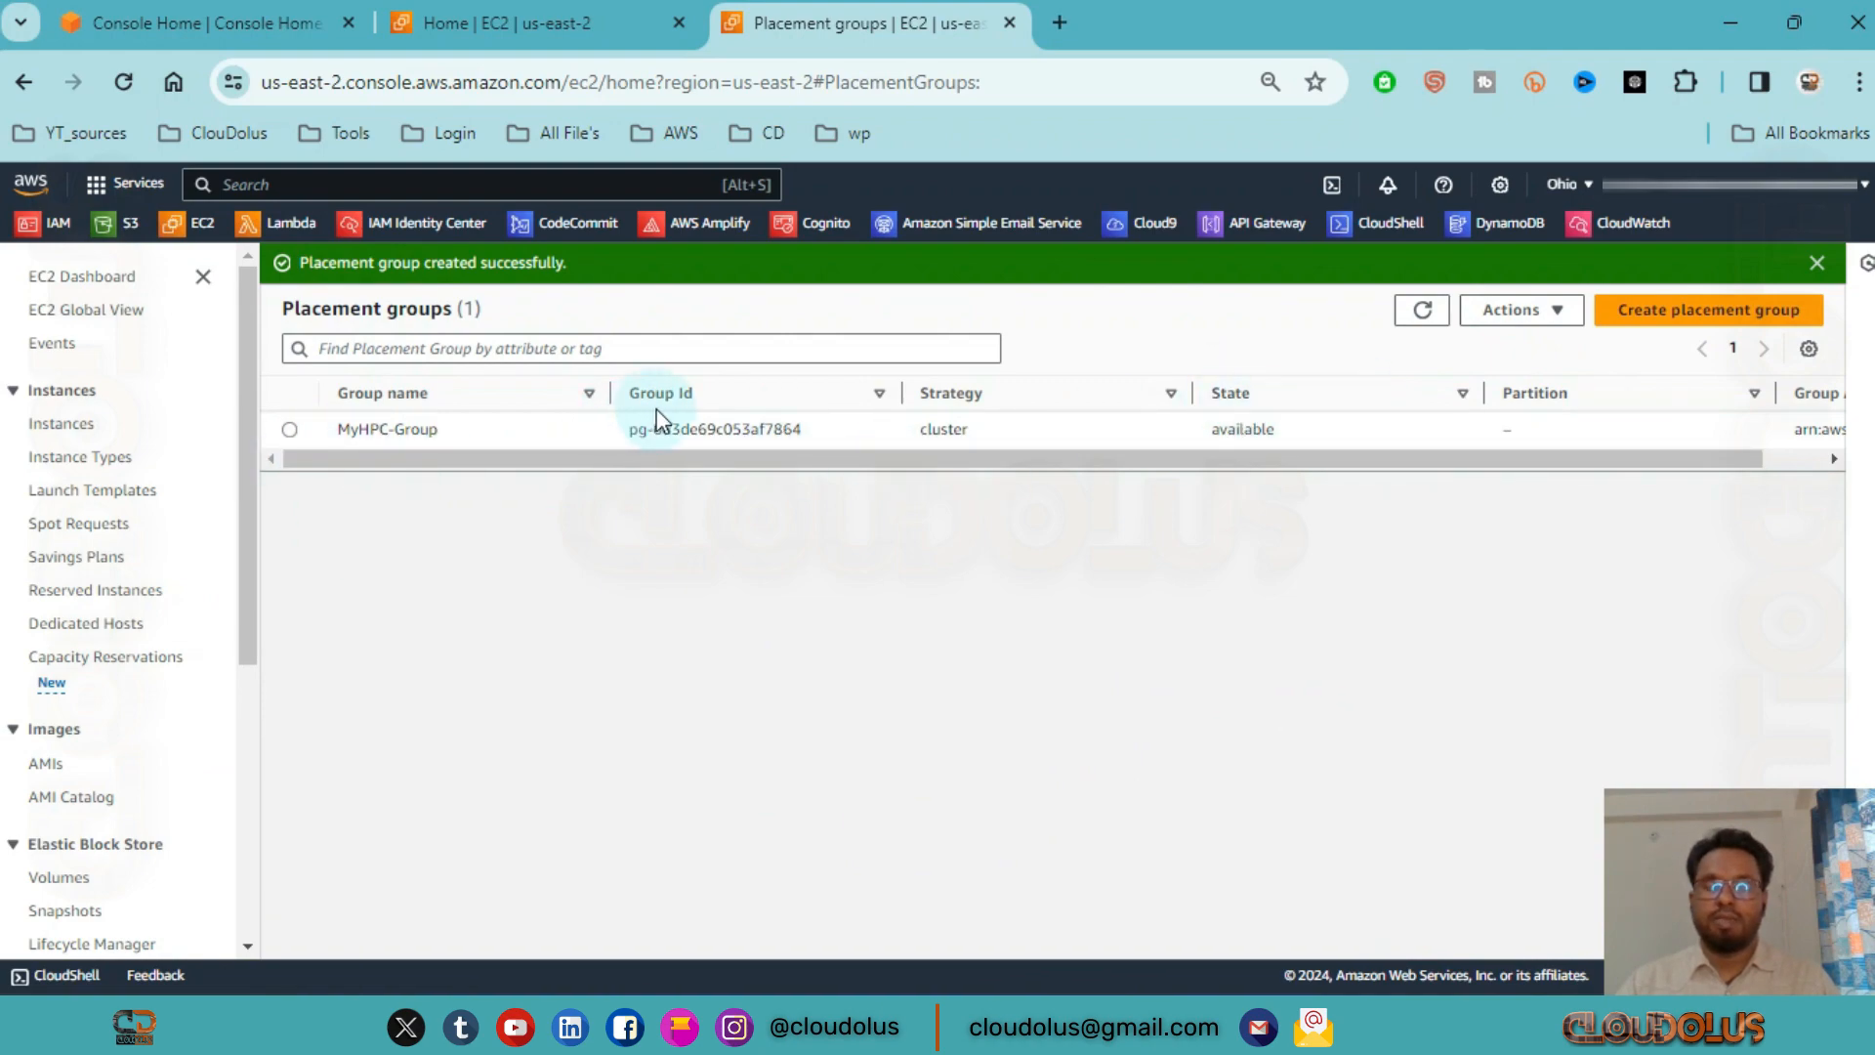
Step: Create a placement group named my-critical-group with the Spread strategy and the Rack (No restrictions) spread level
click(1660, 315)
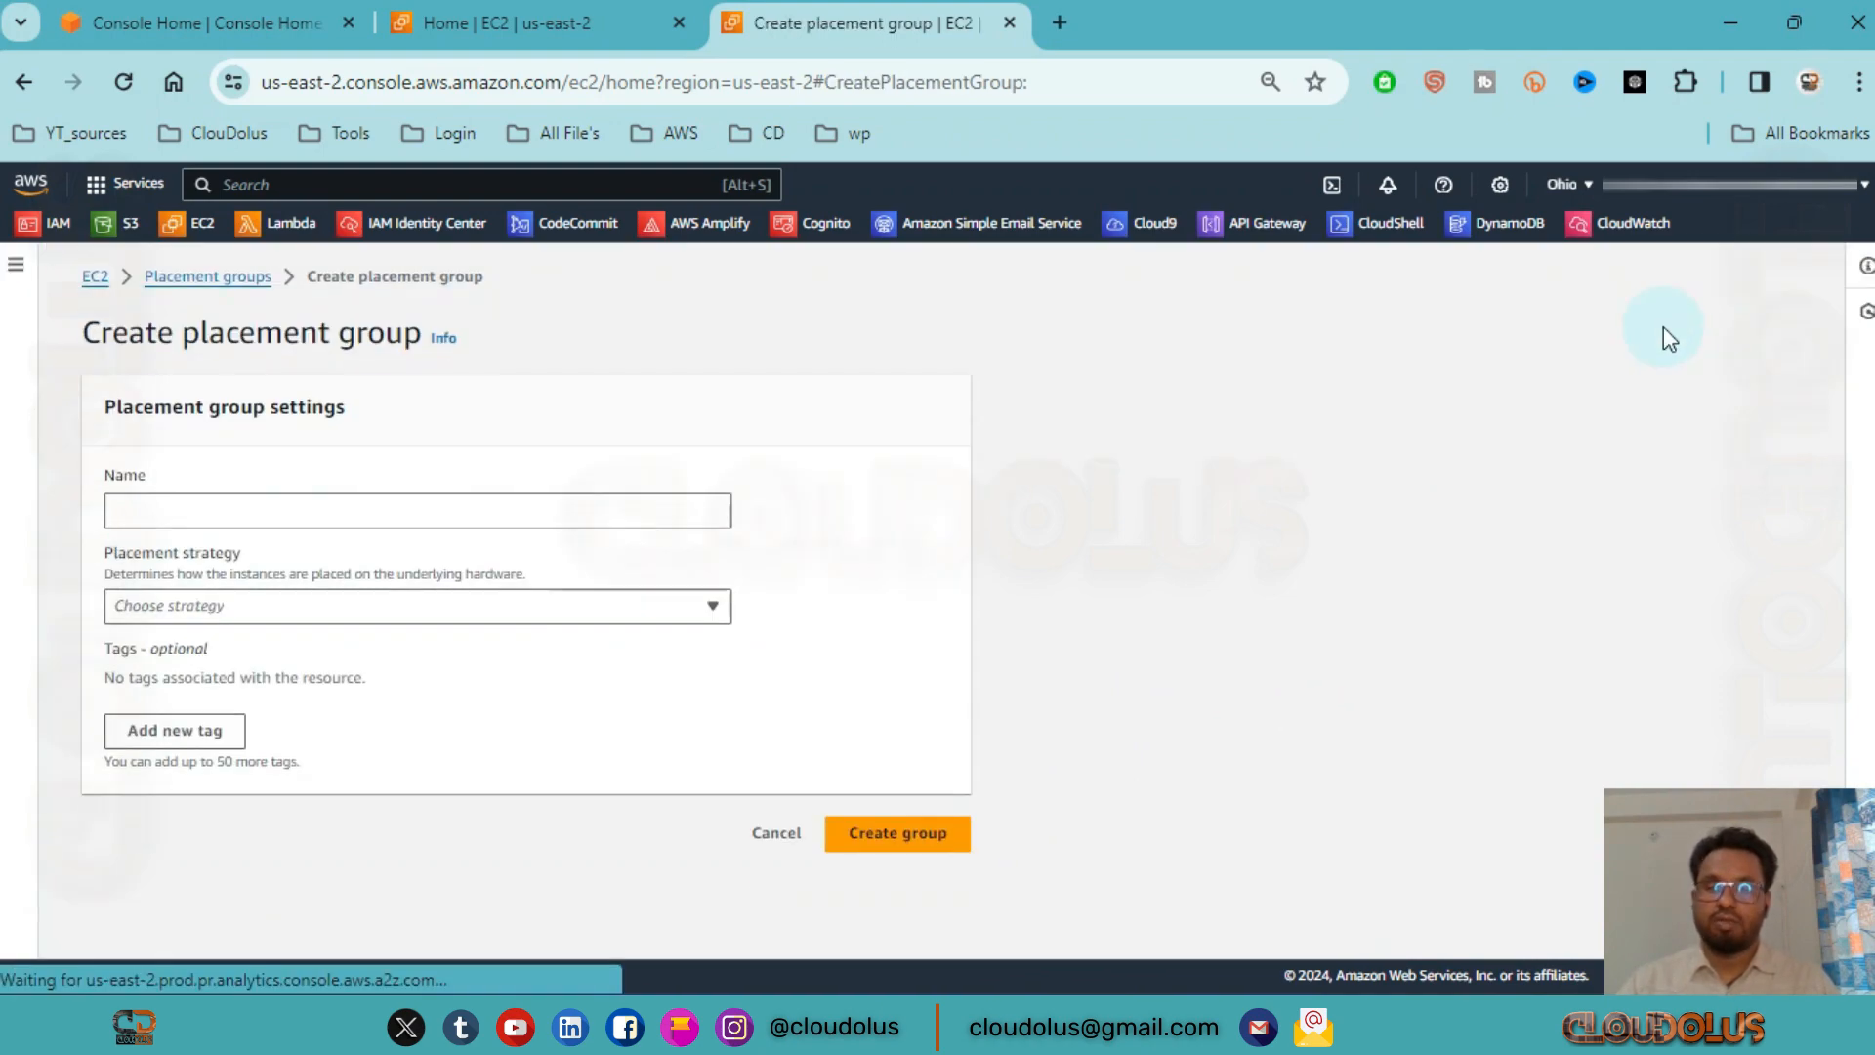
click(322, 514)
text(my)
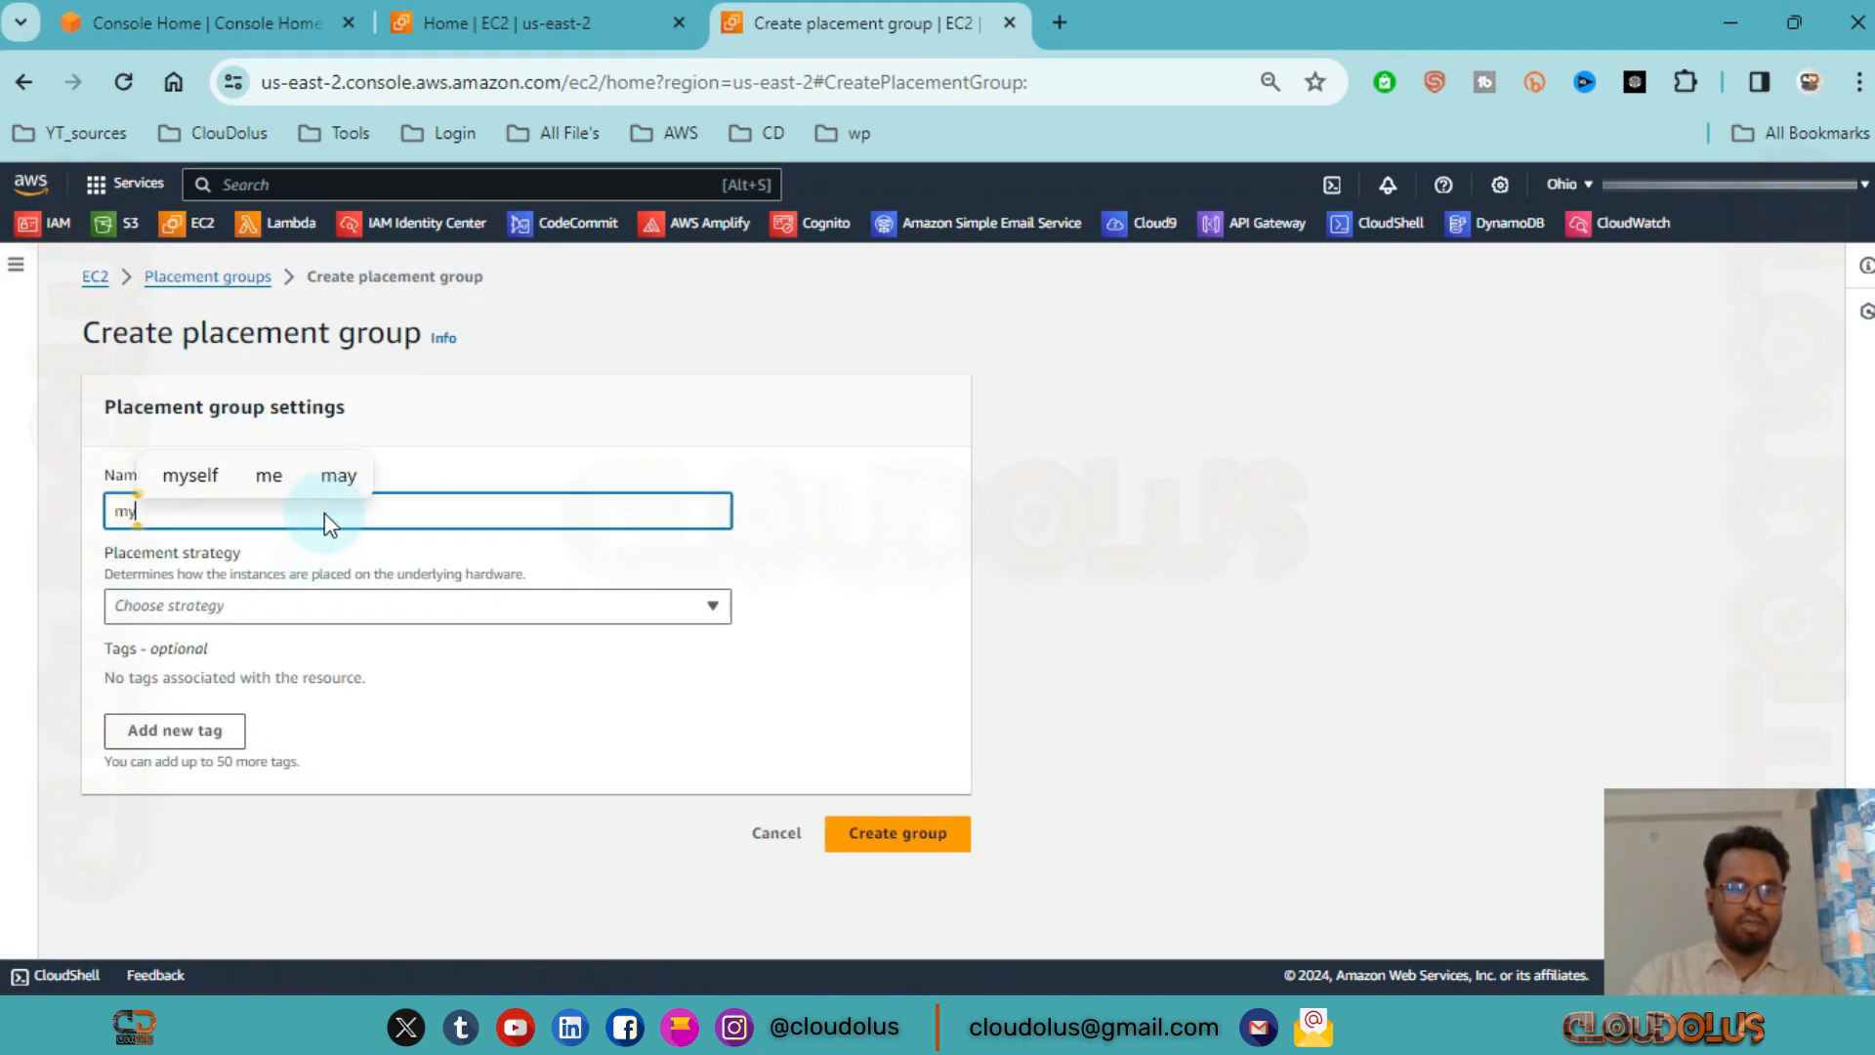
text(-critical-group)
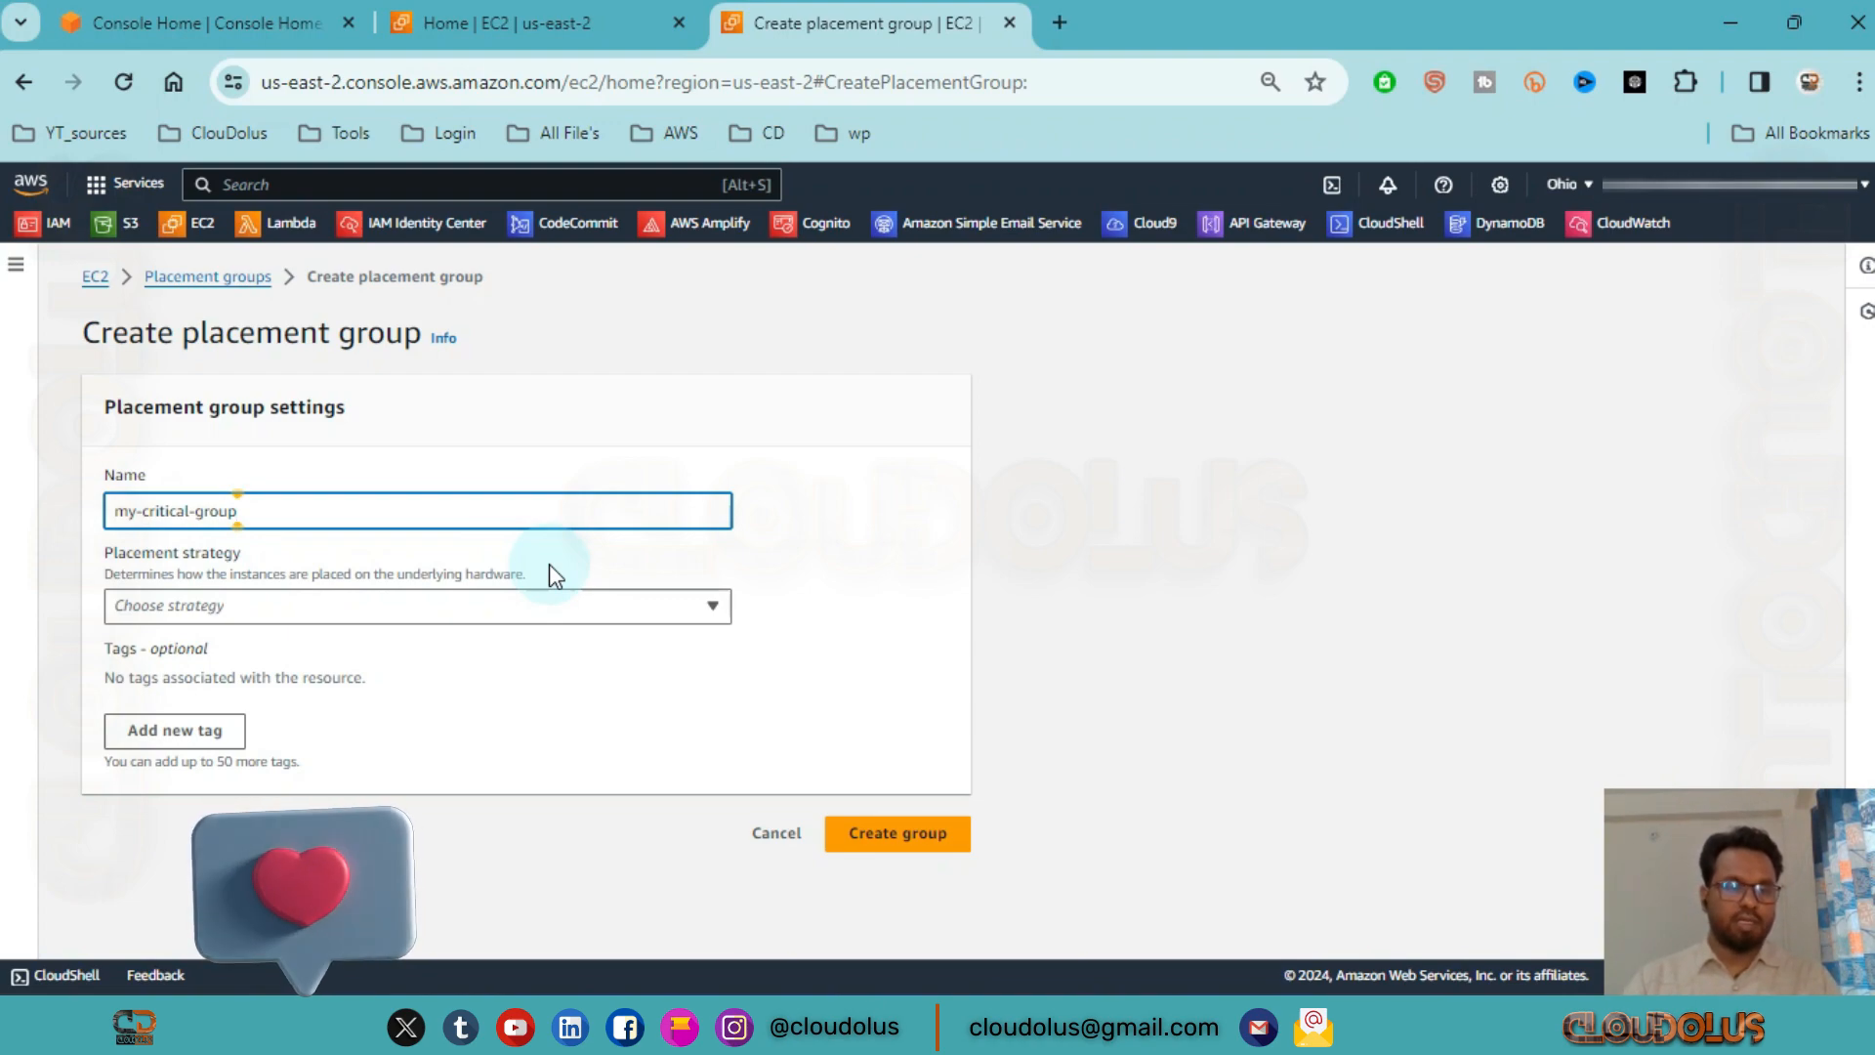
click(712, 606)
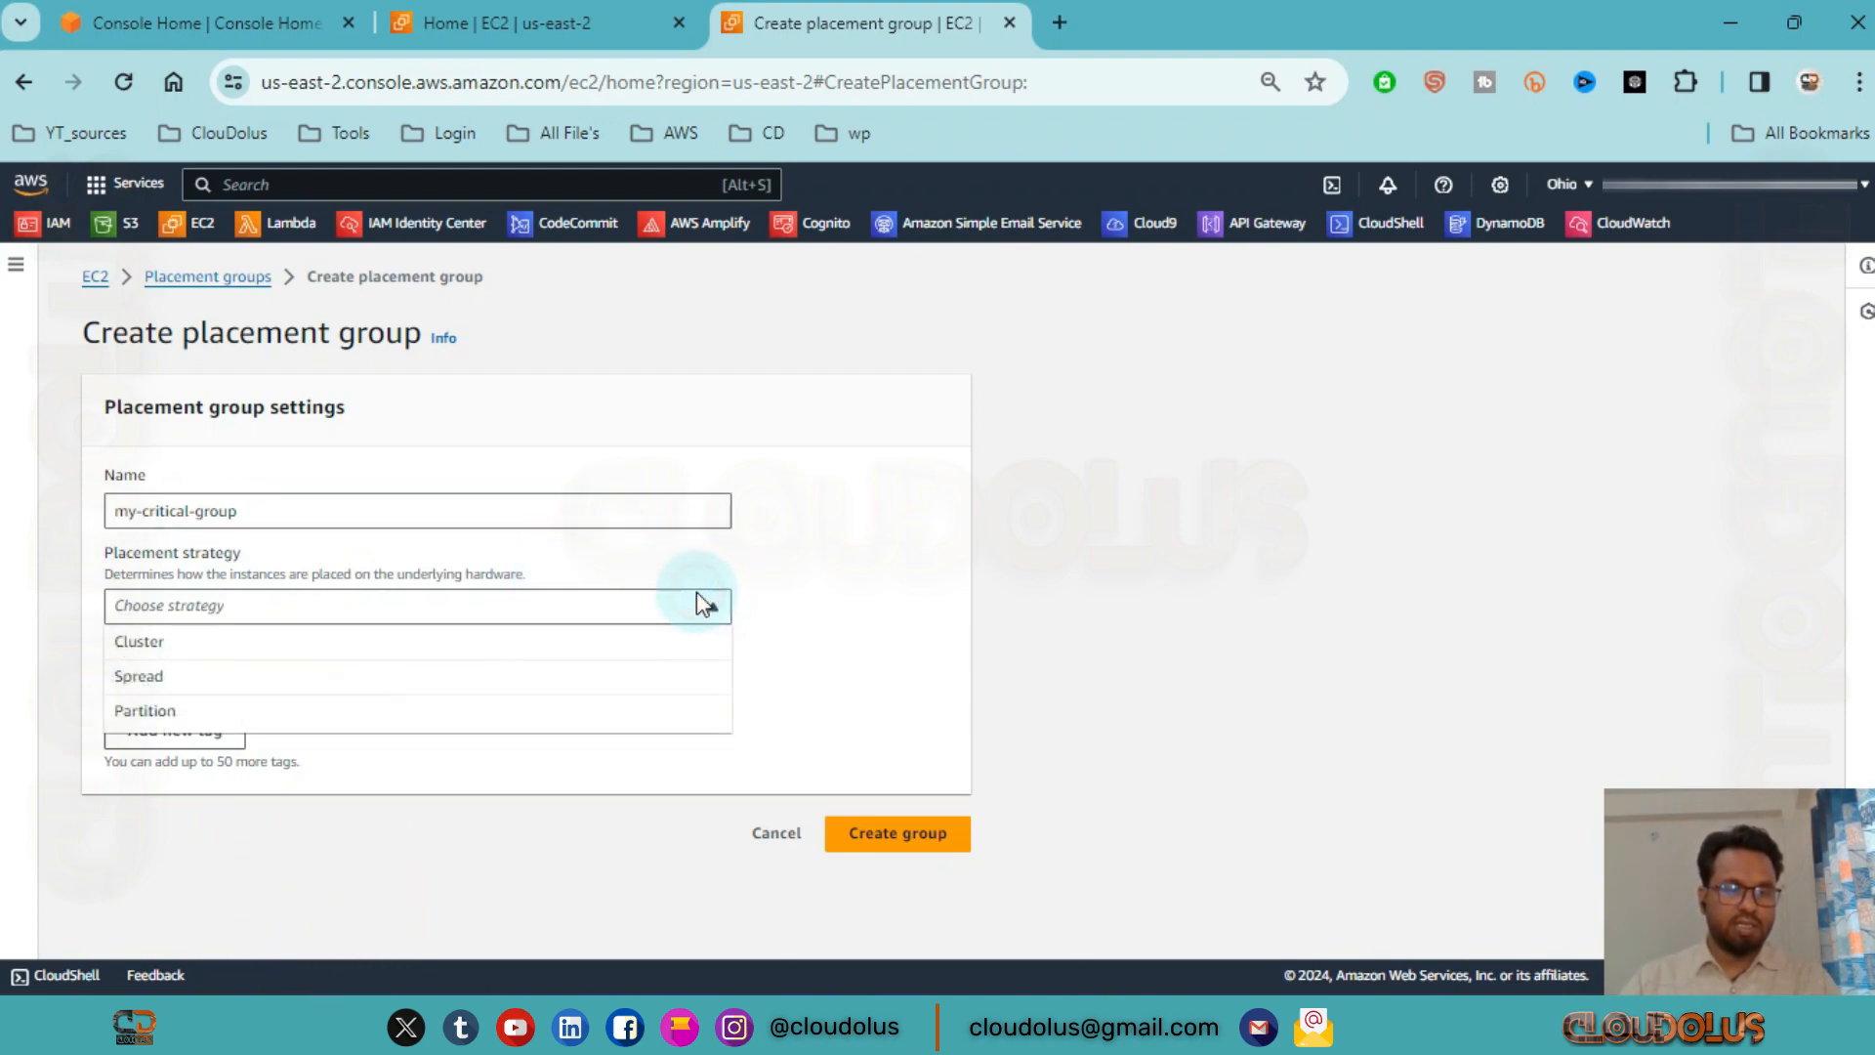
click(152, 691)
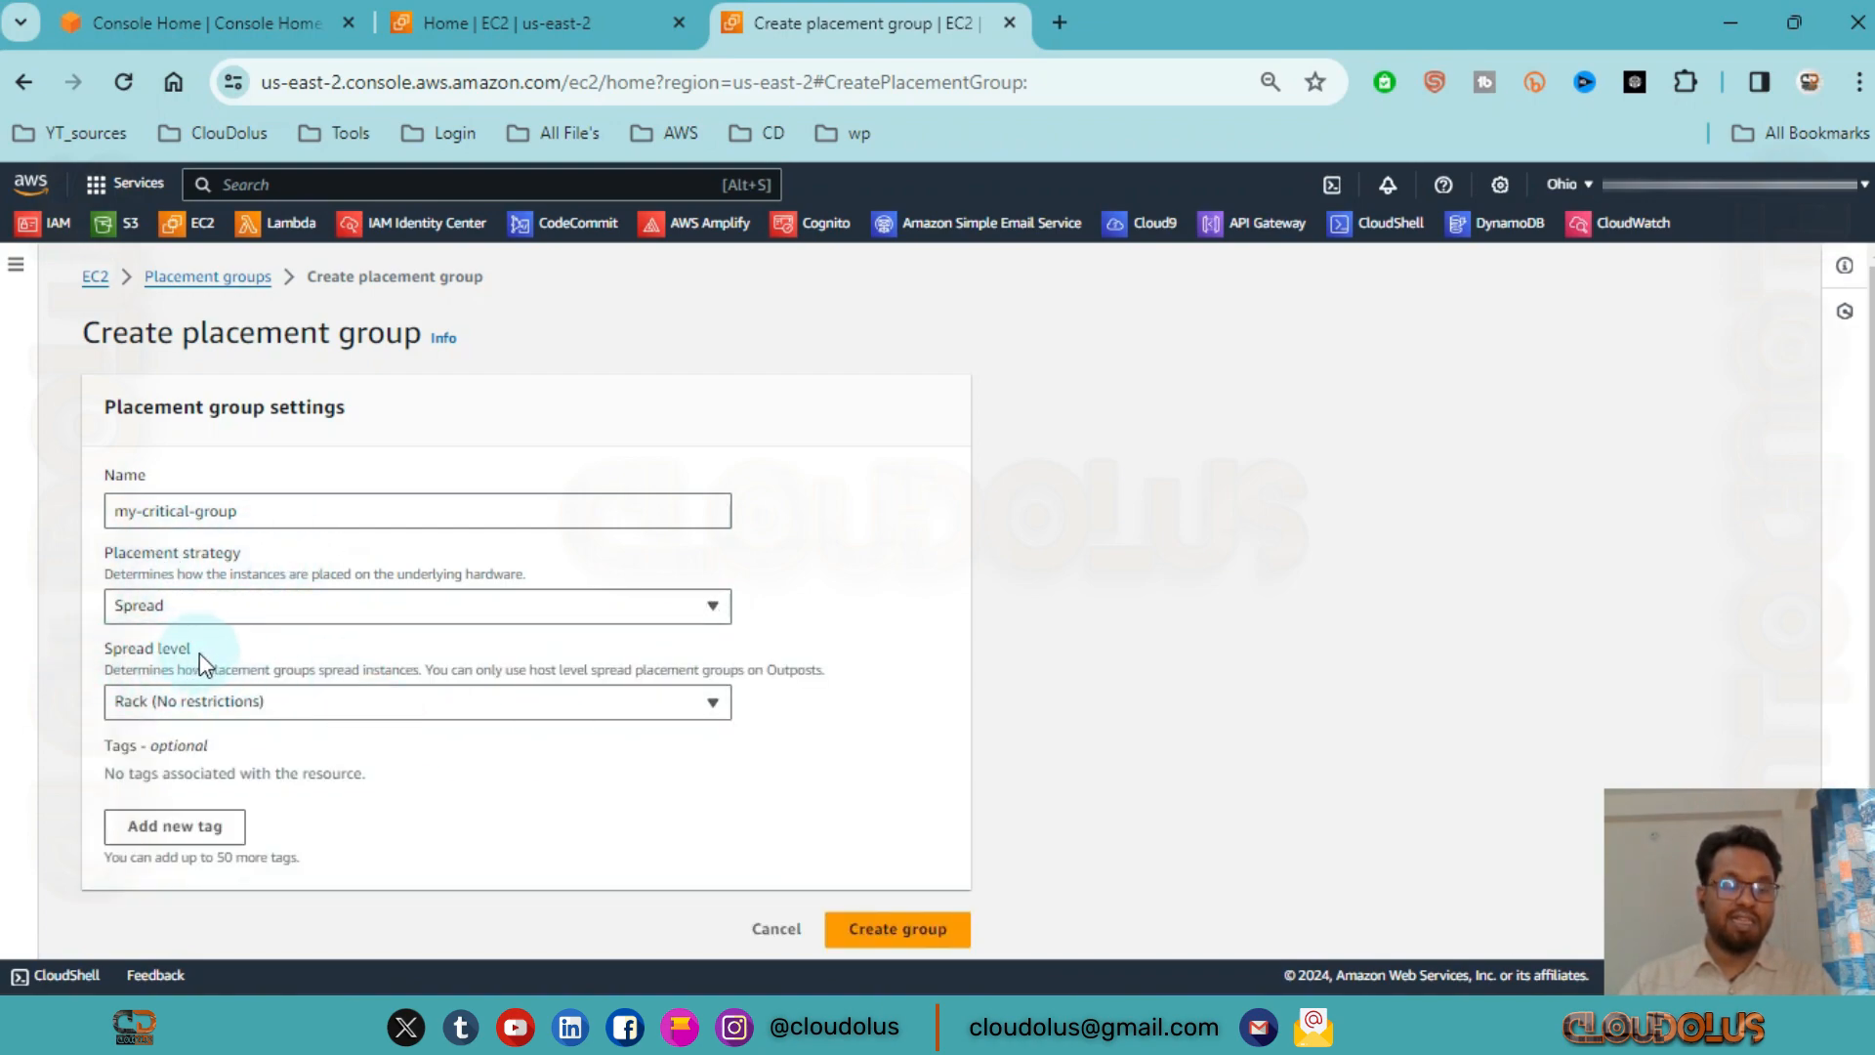
scroll(322, 622, down, 1)
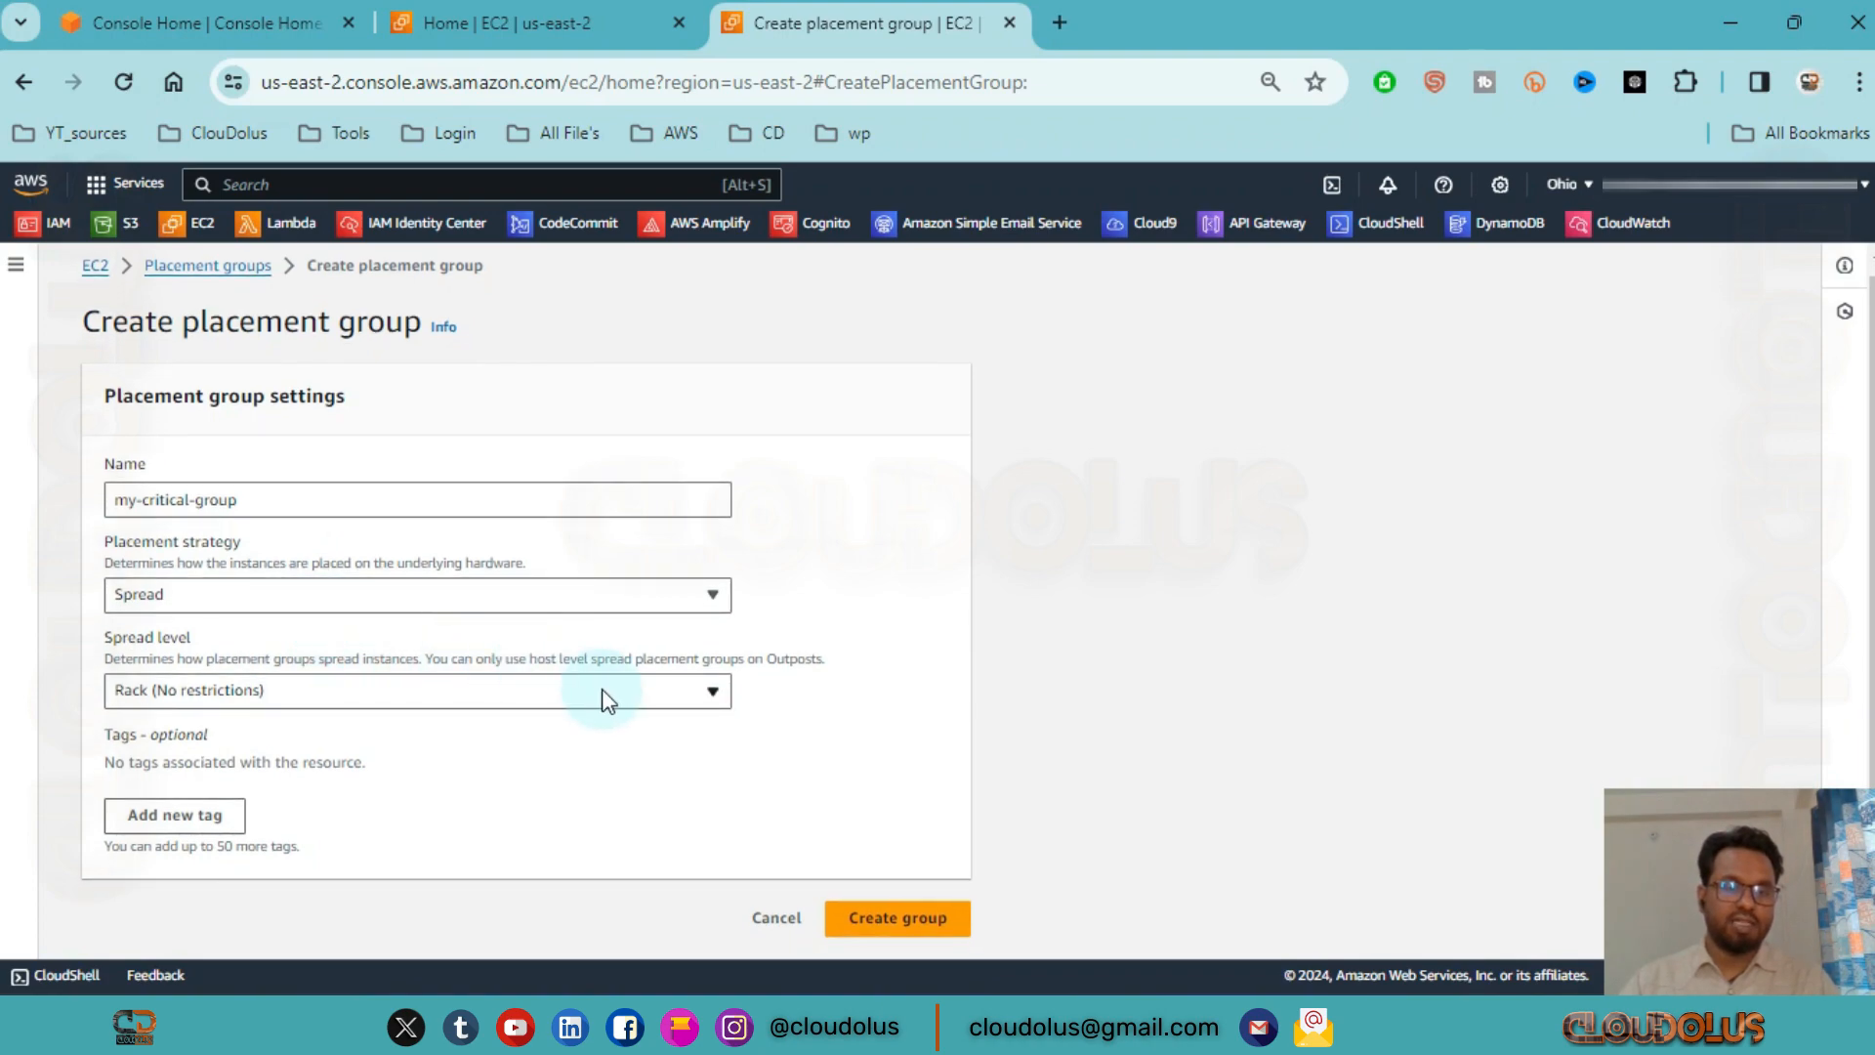
click(713, 699)
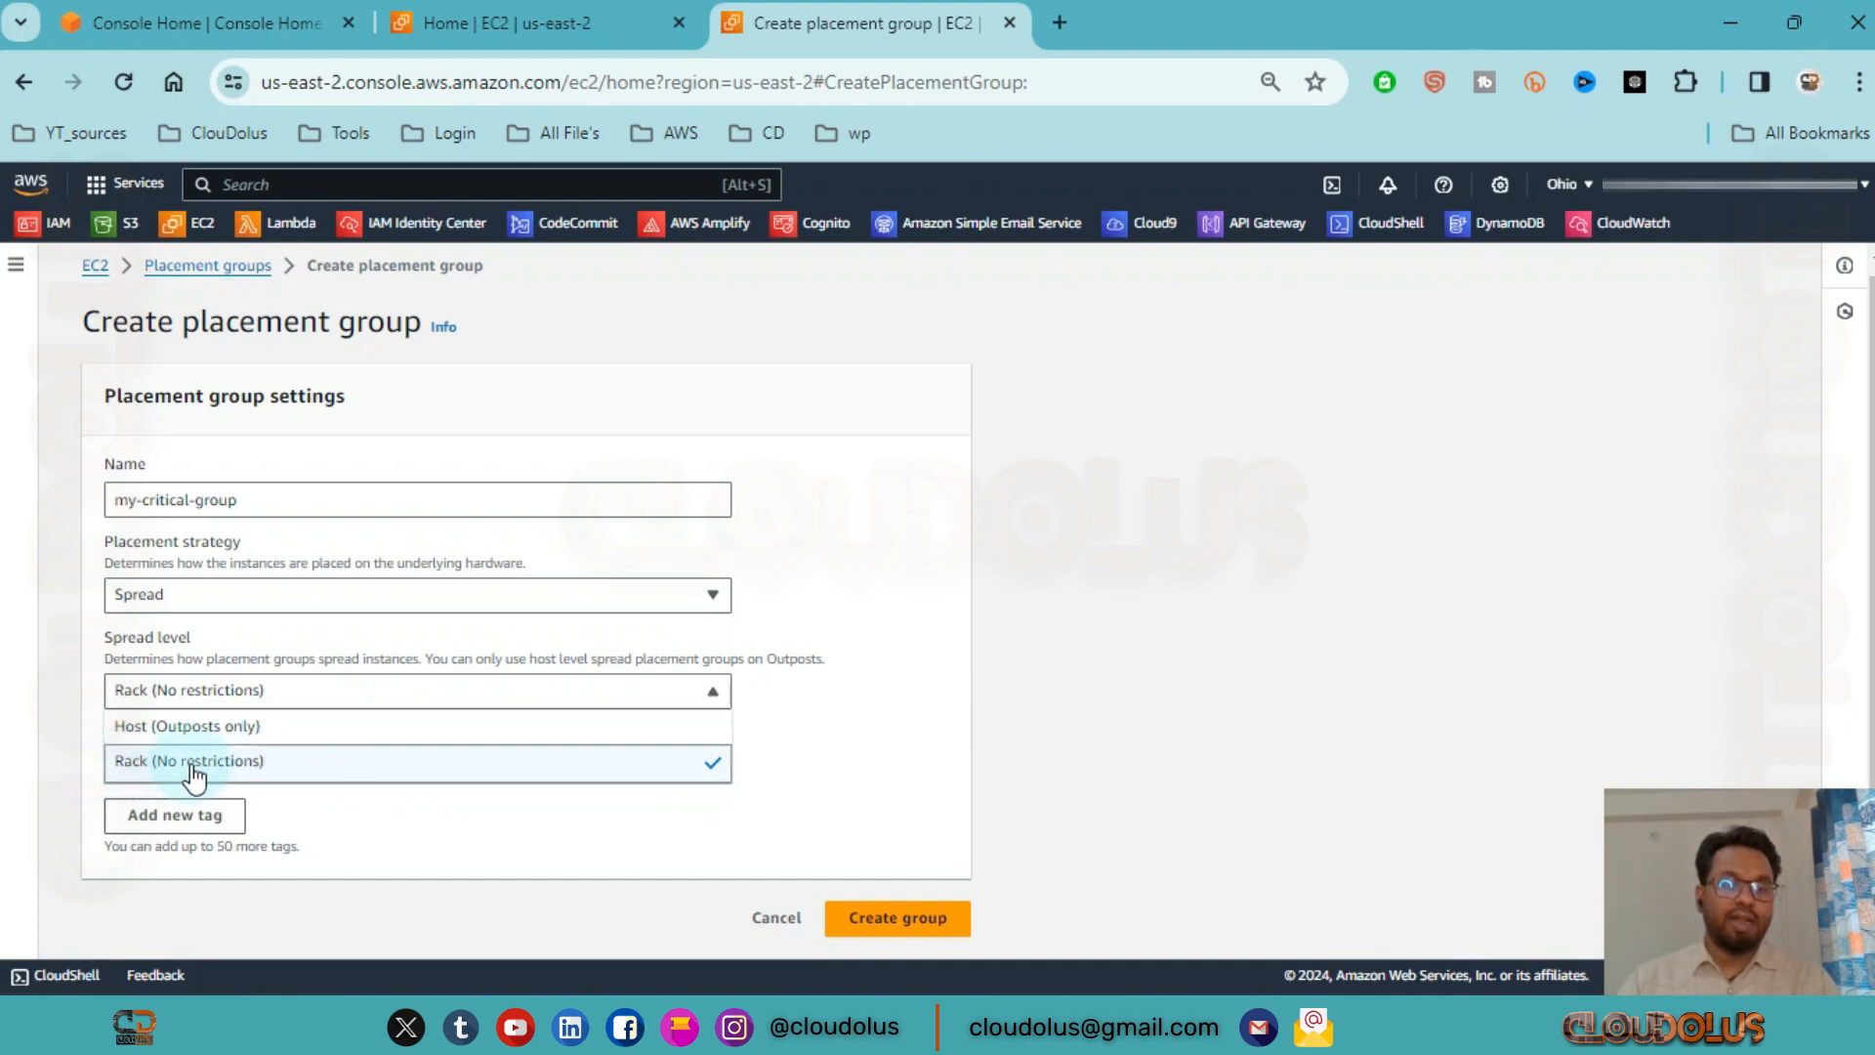
click(475, 770)
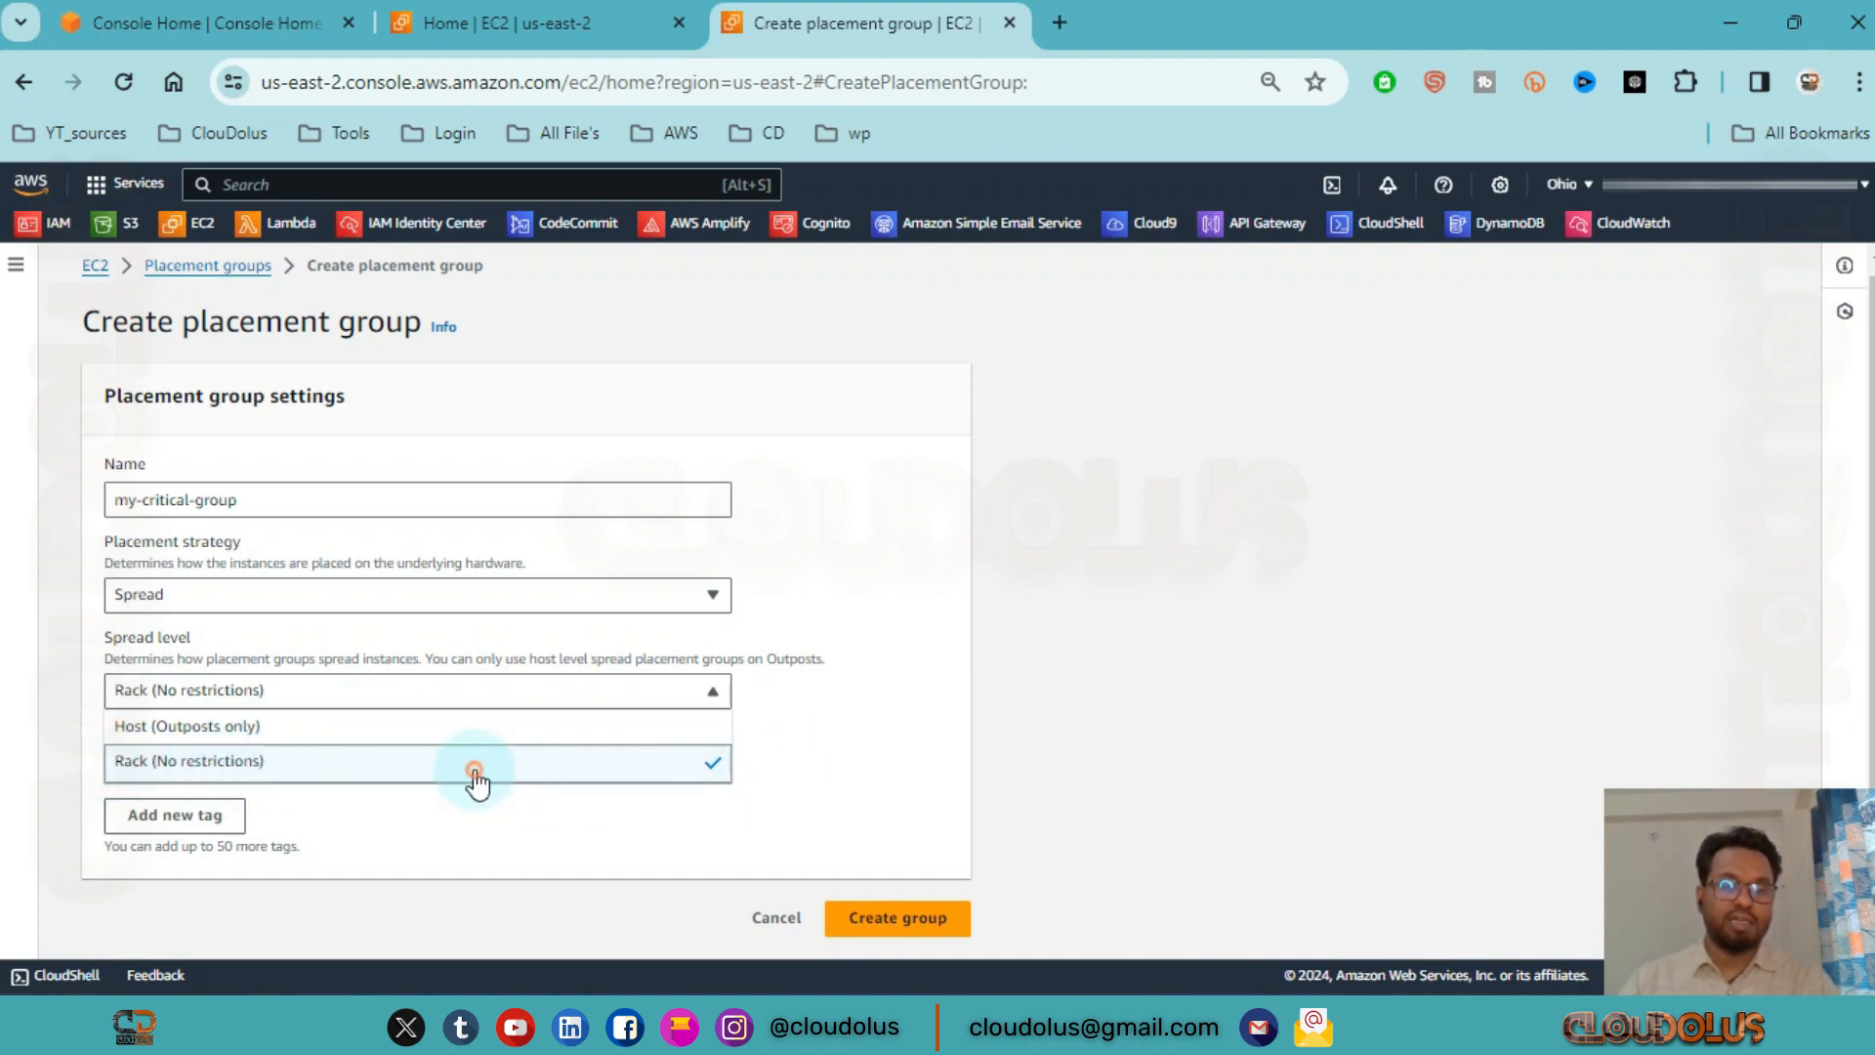
click(943, 918)
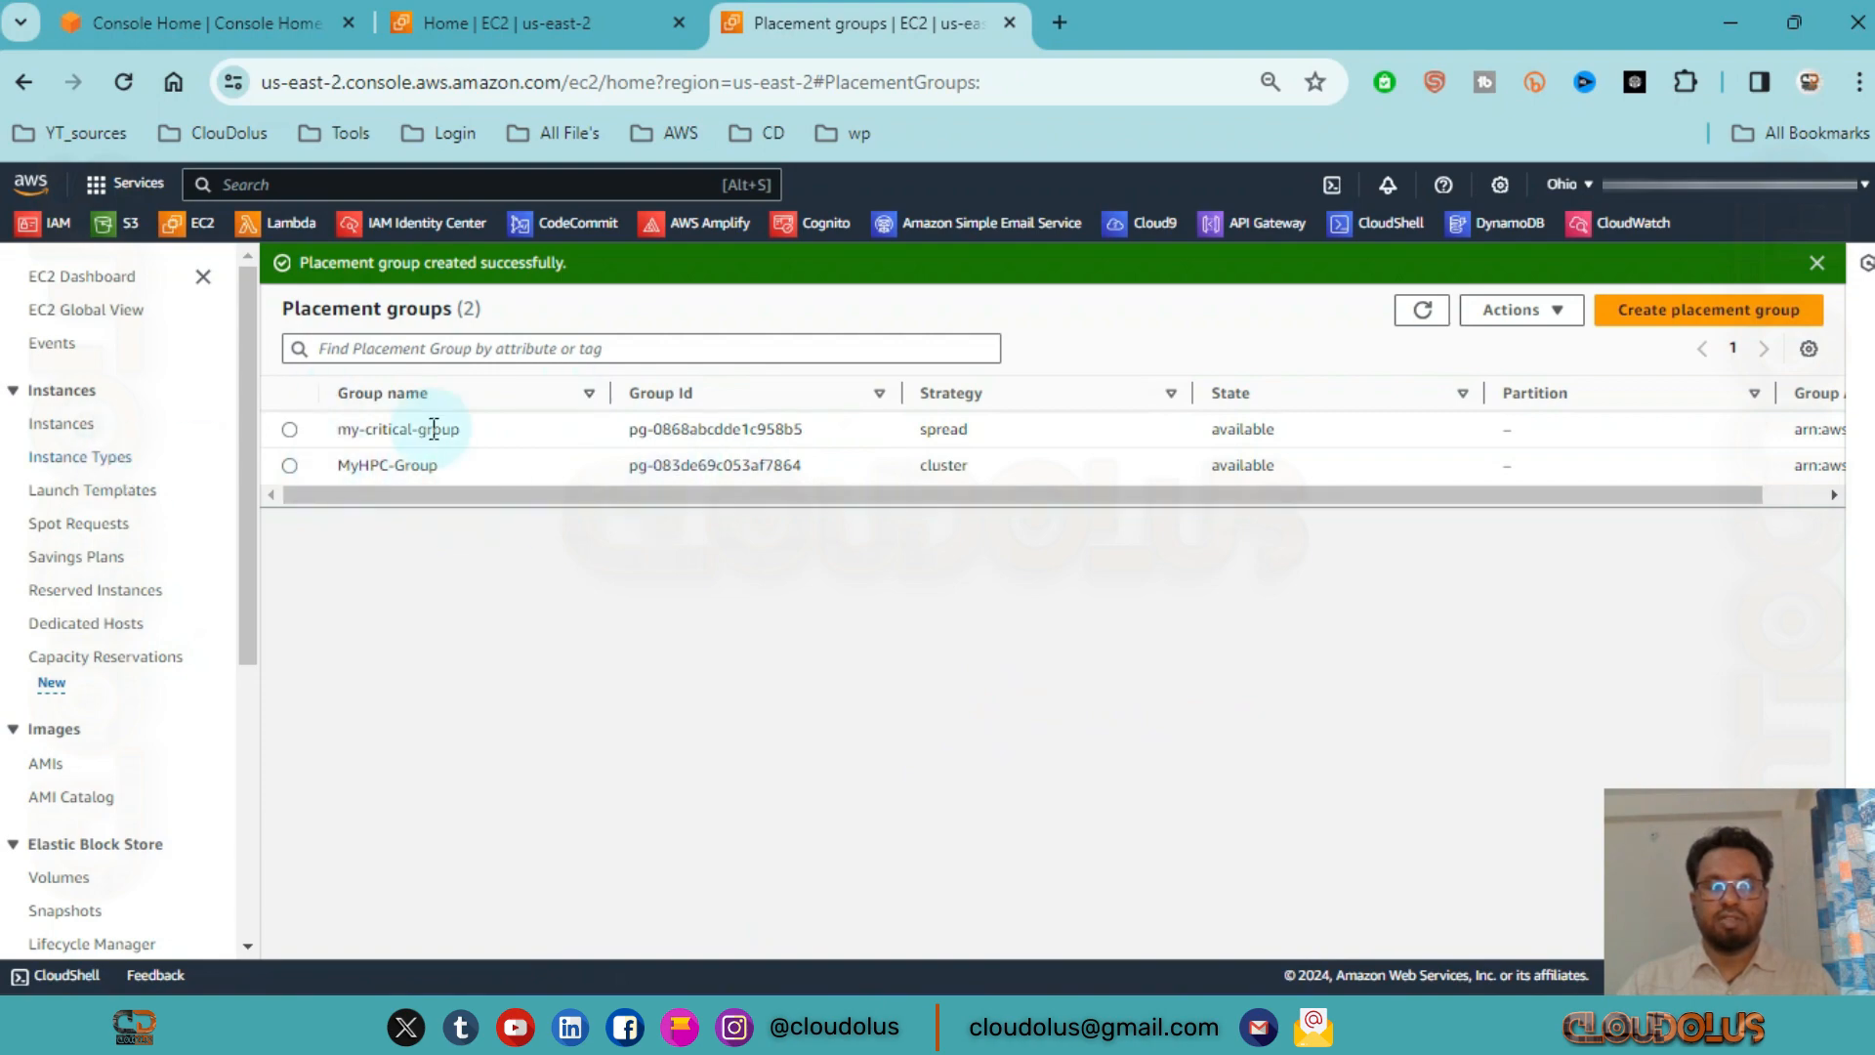
Step: Create a placement group named my-distribute-group with the Partition strategy and 3 partitions, and dismiss the notification
click(1652, 314)
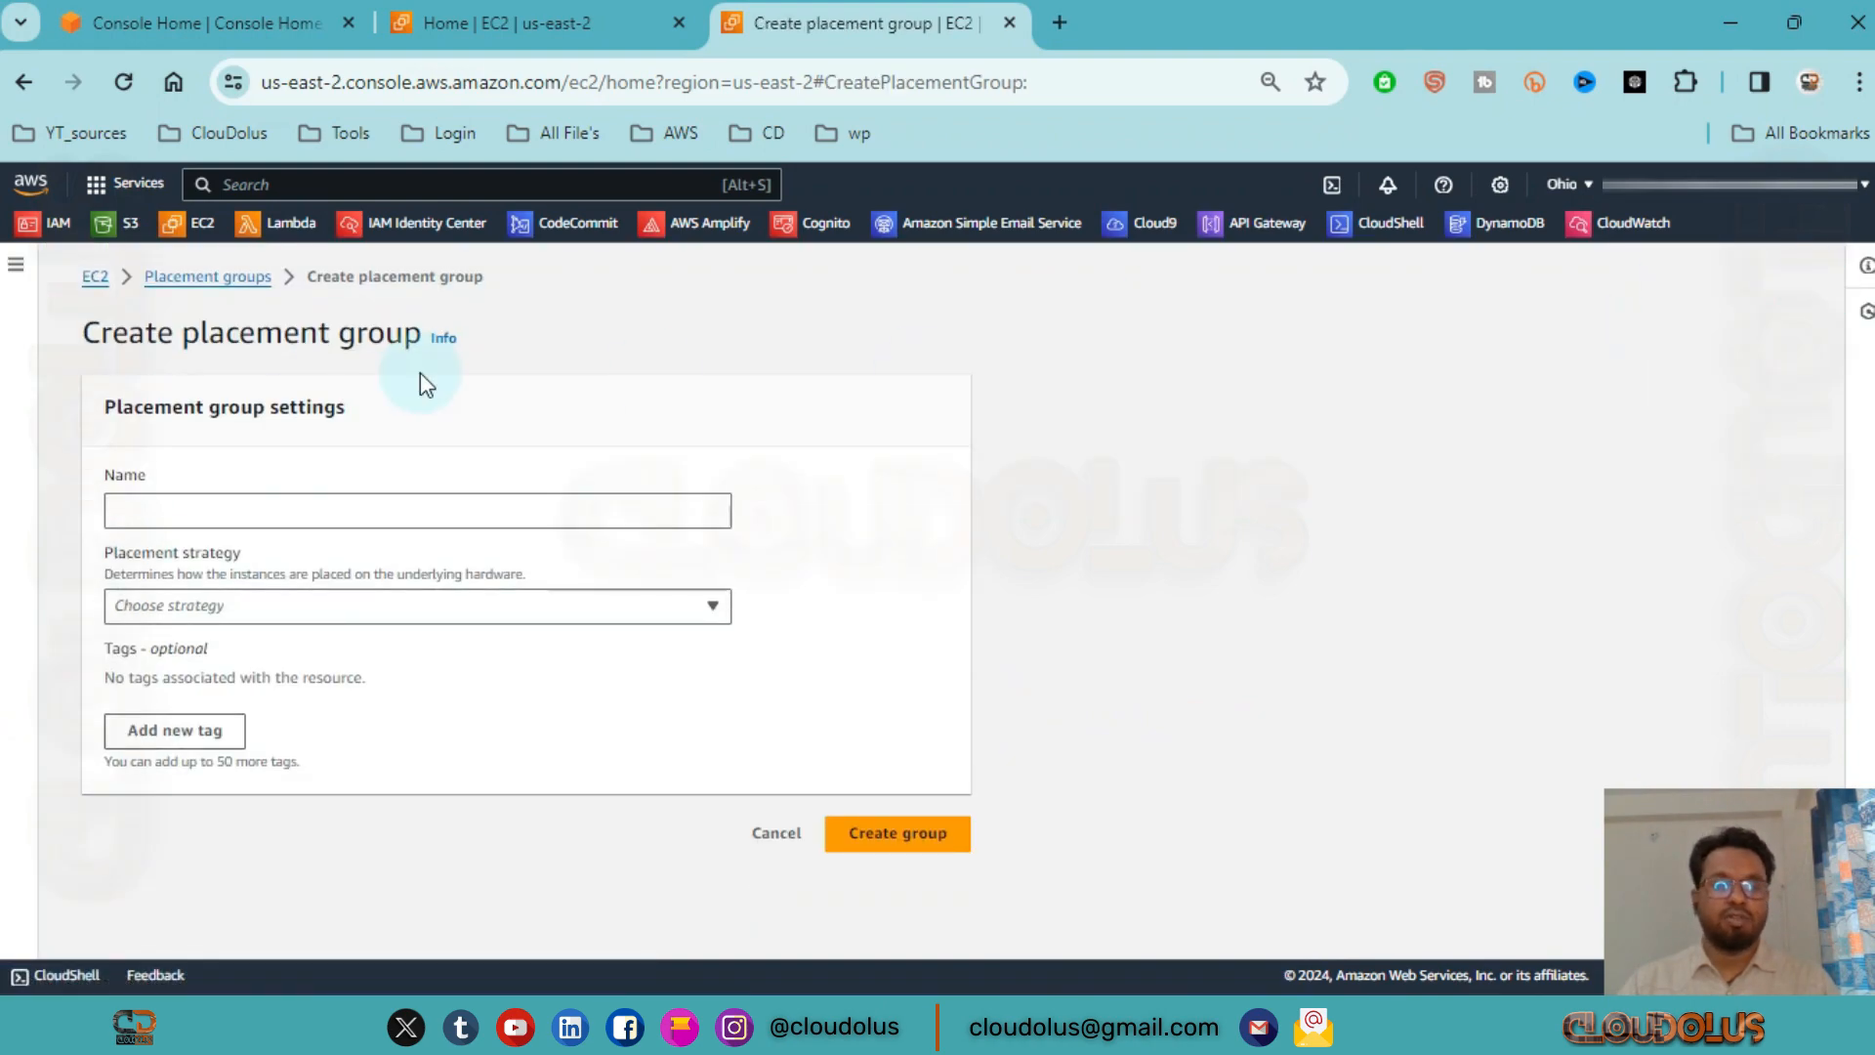
click(412, 516)
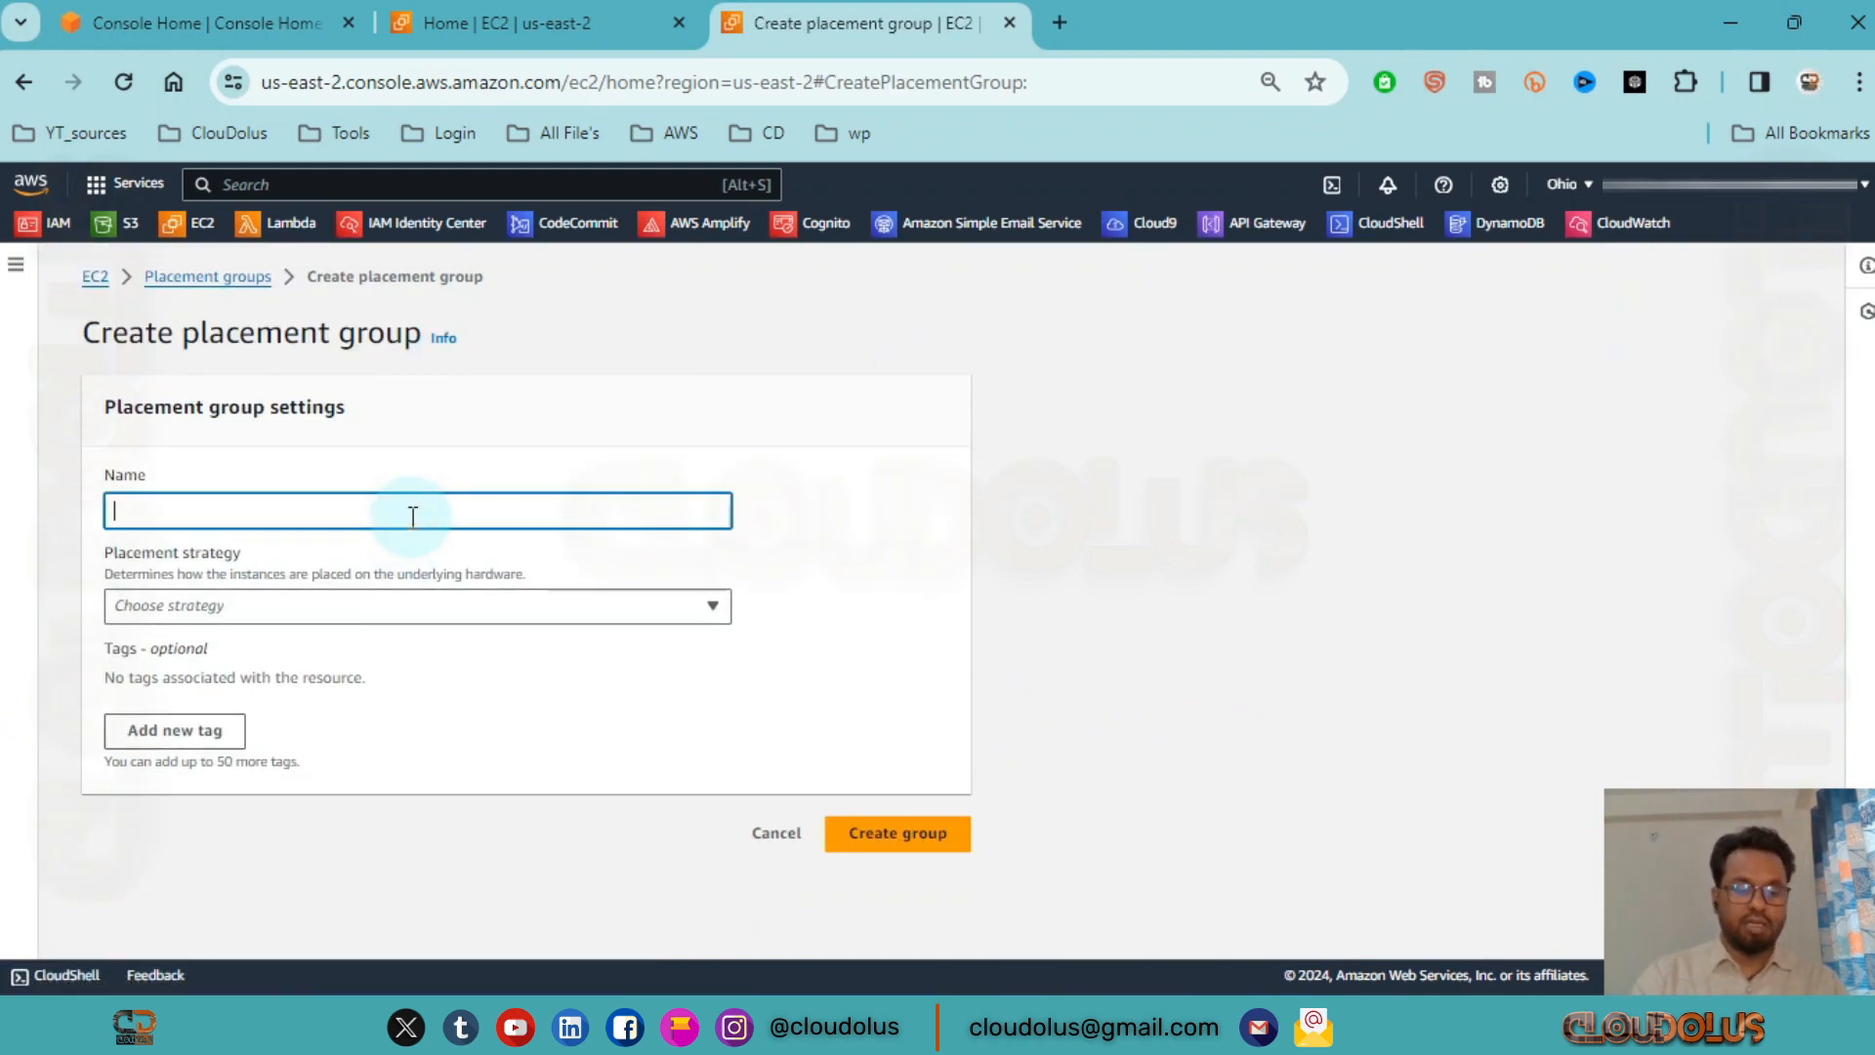
text(my-distribute-group)
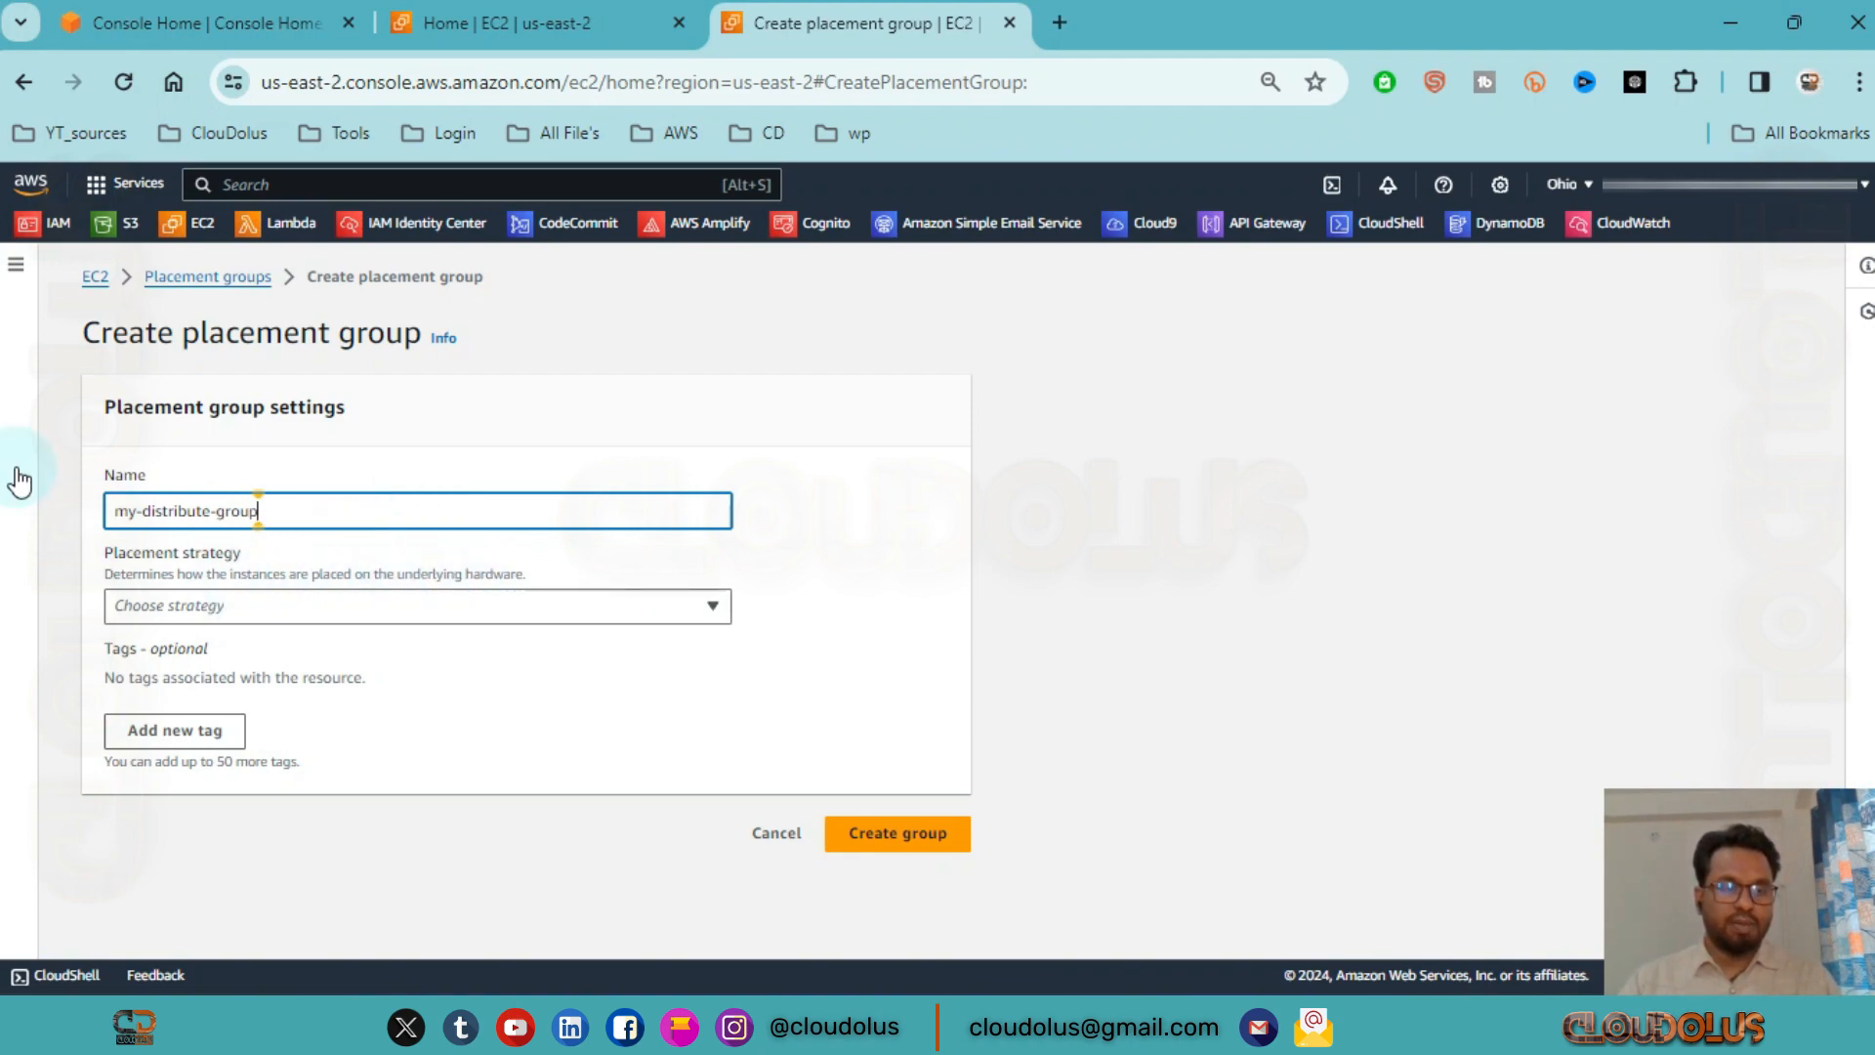
click(578, 617)
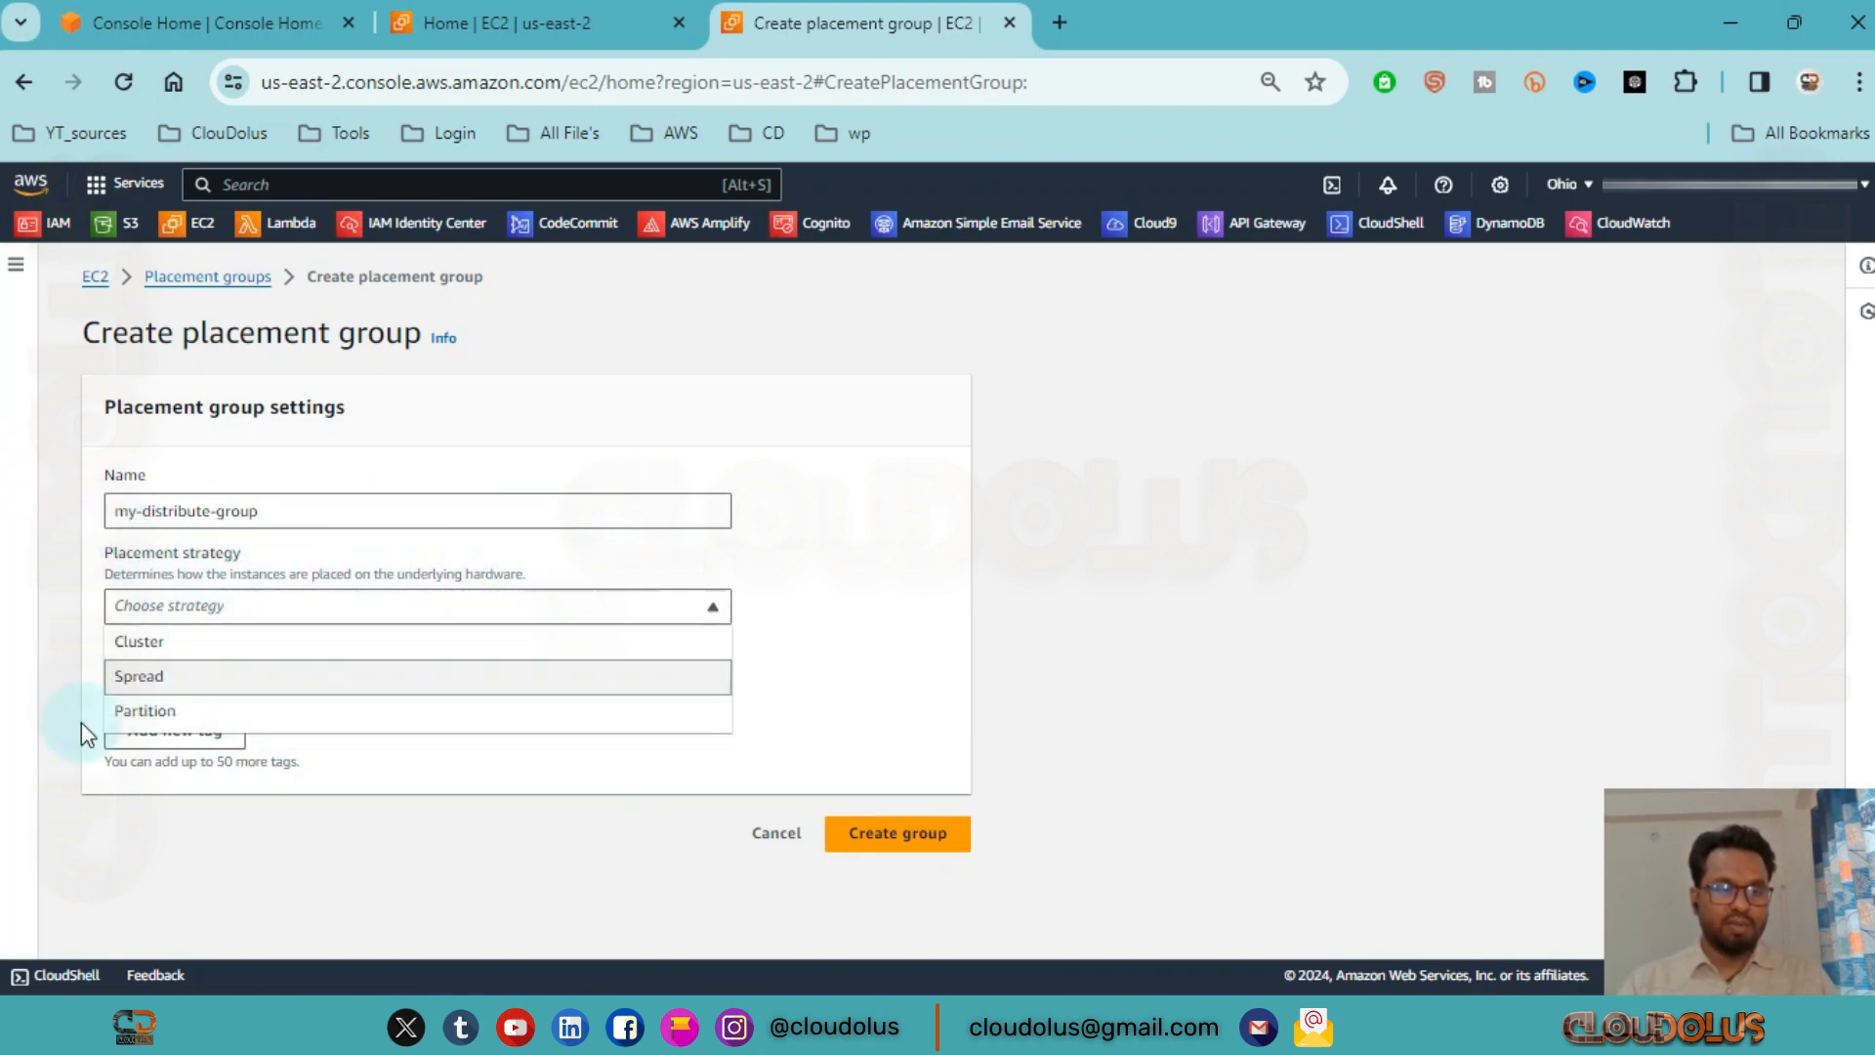
click(192, 722)
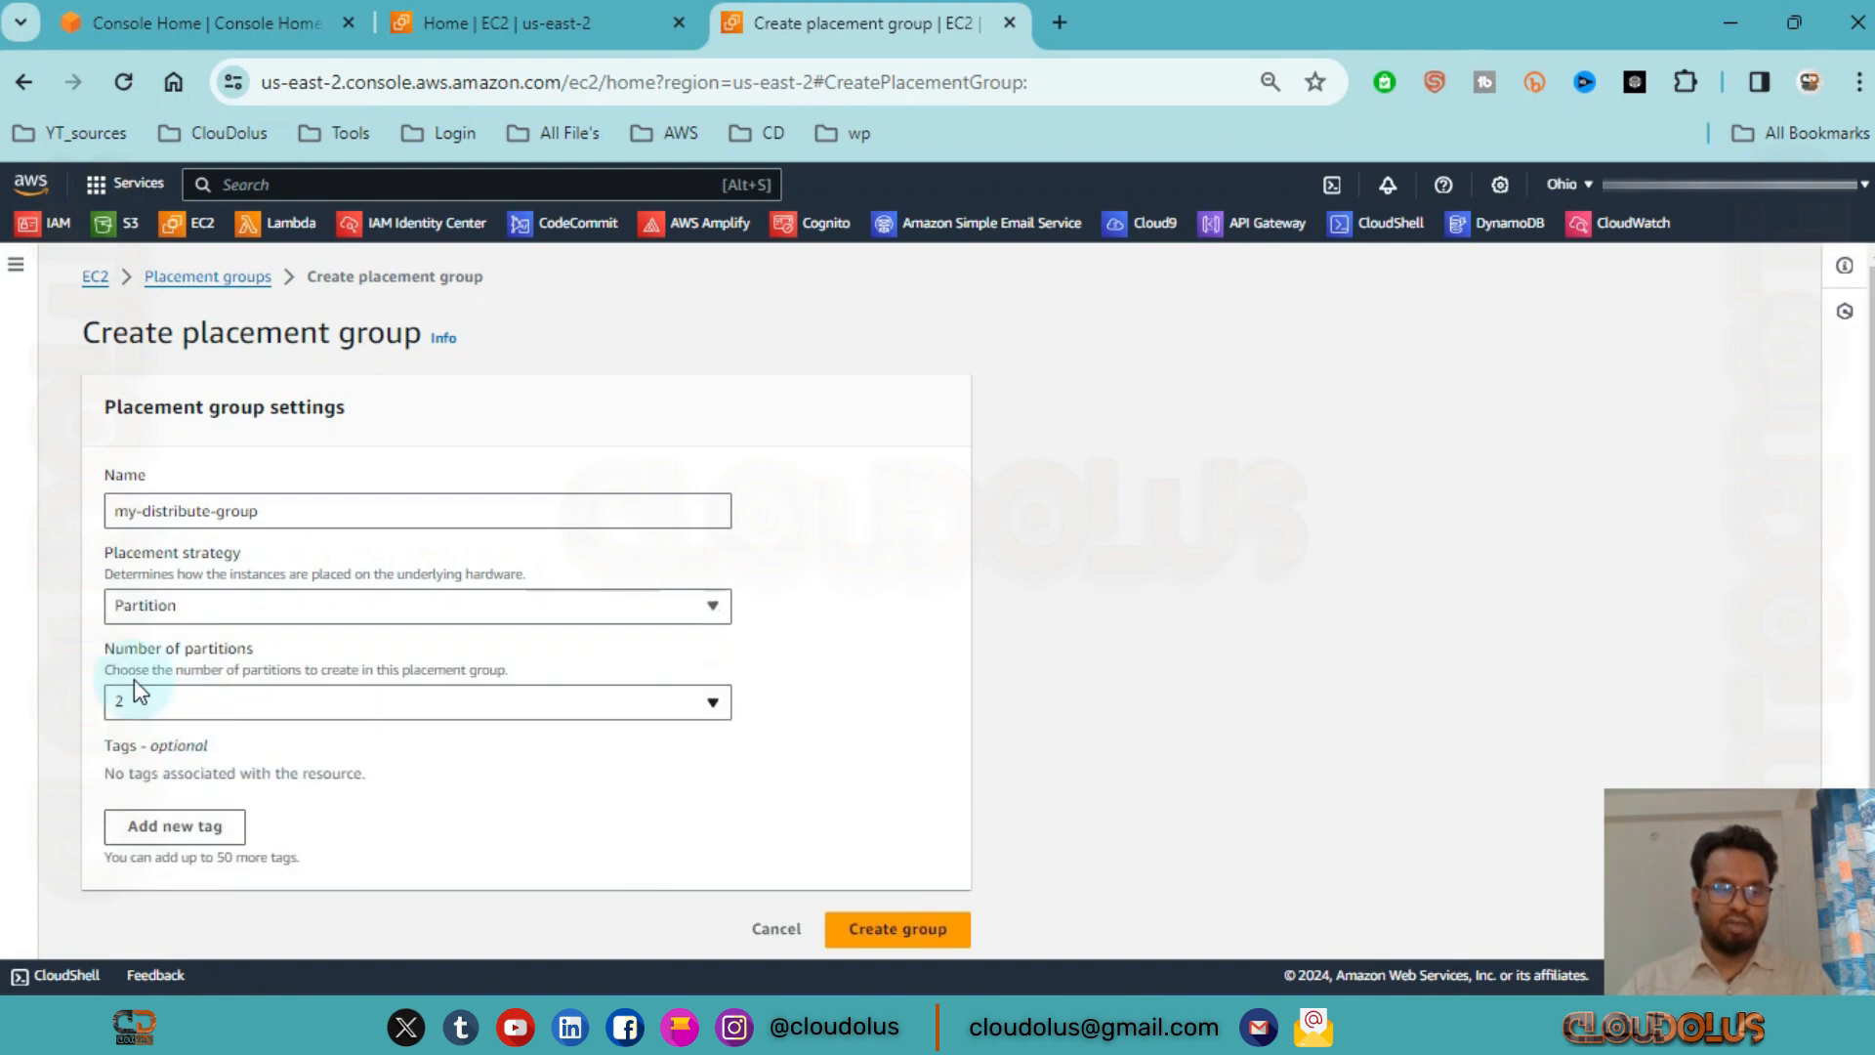
scroll(364, 609, down, 1)
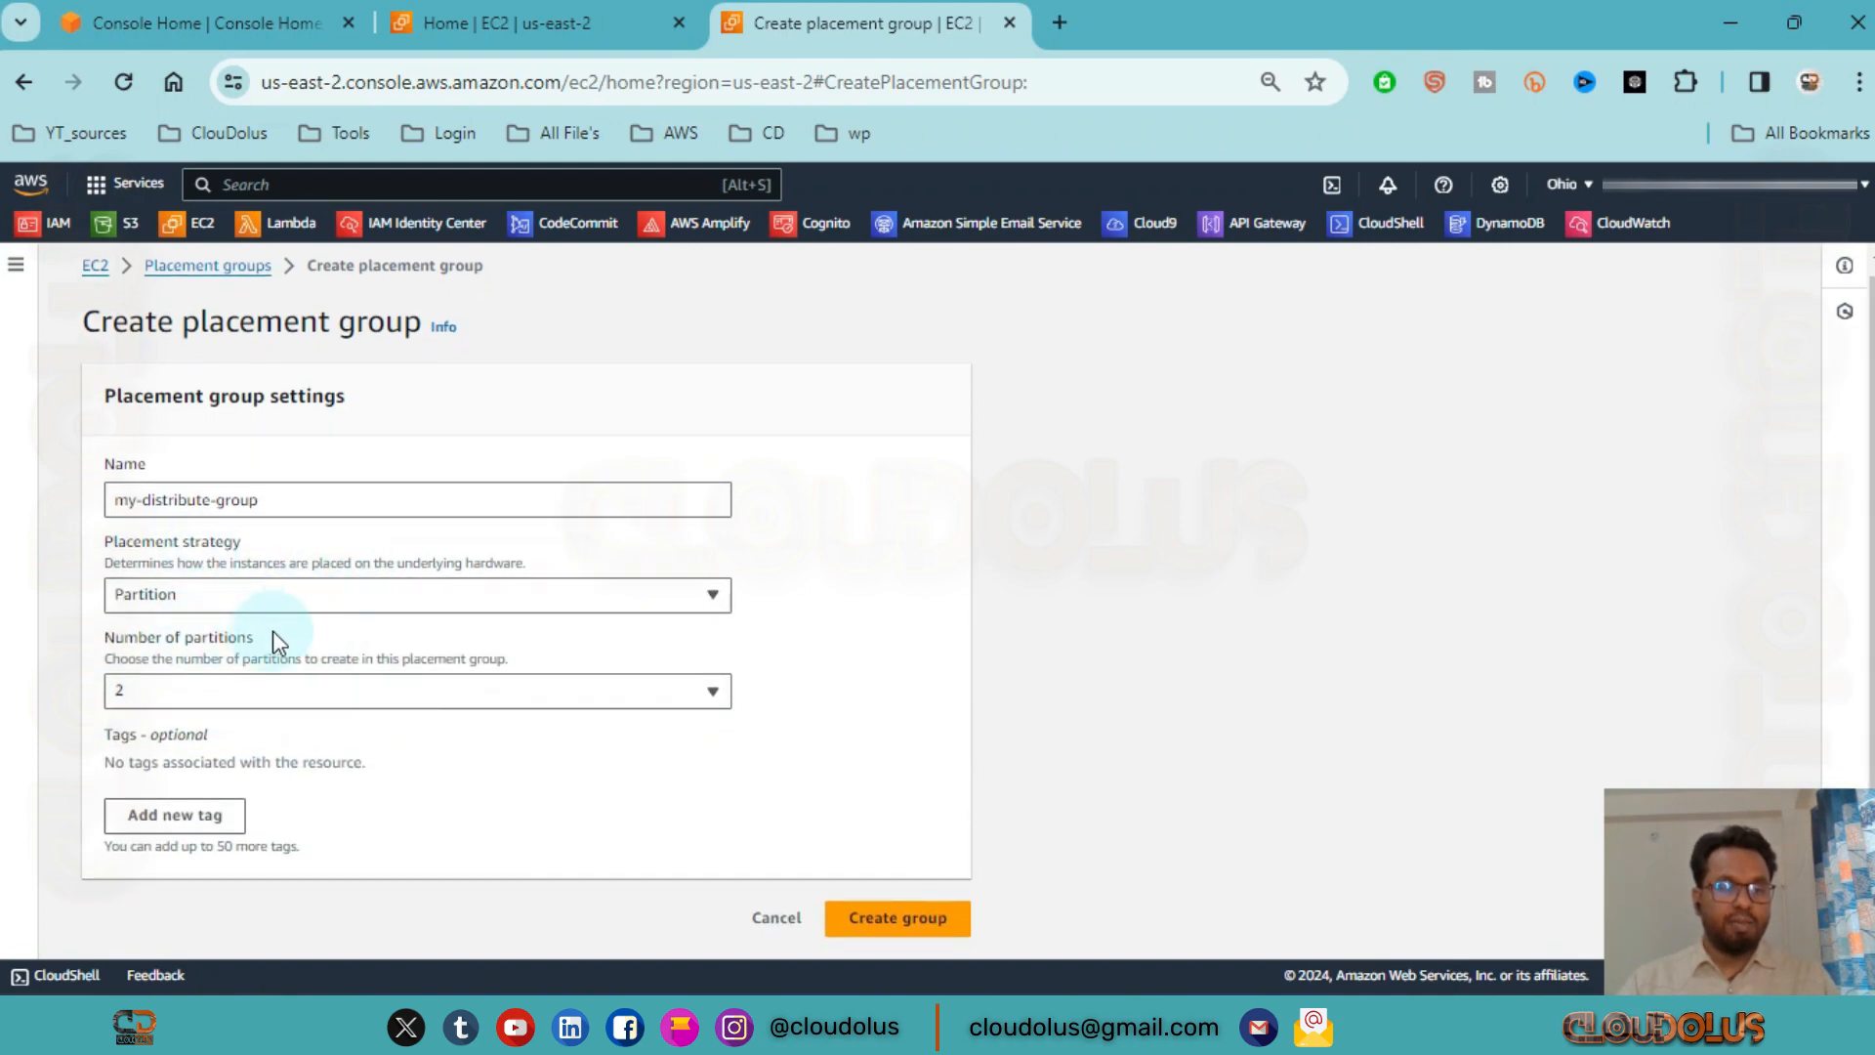
drag(274, 633, 66, 640)
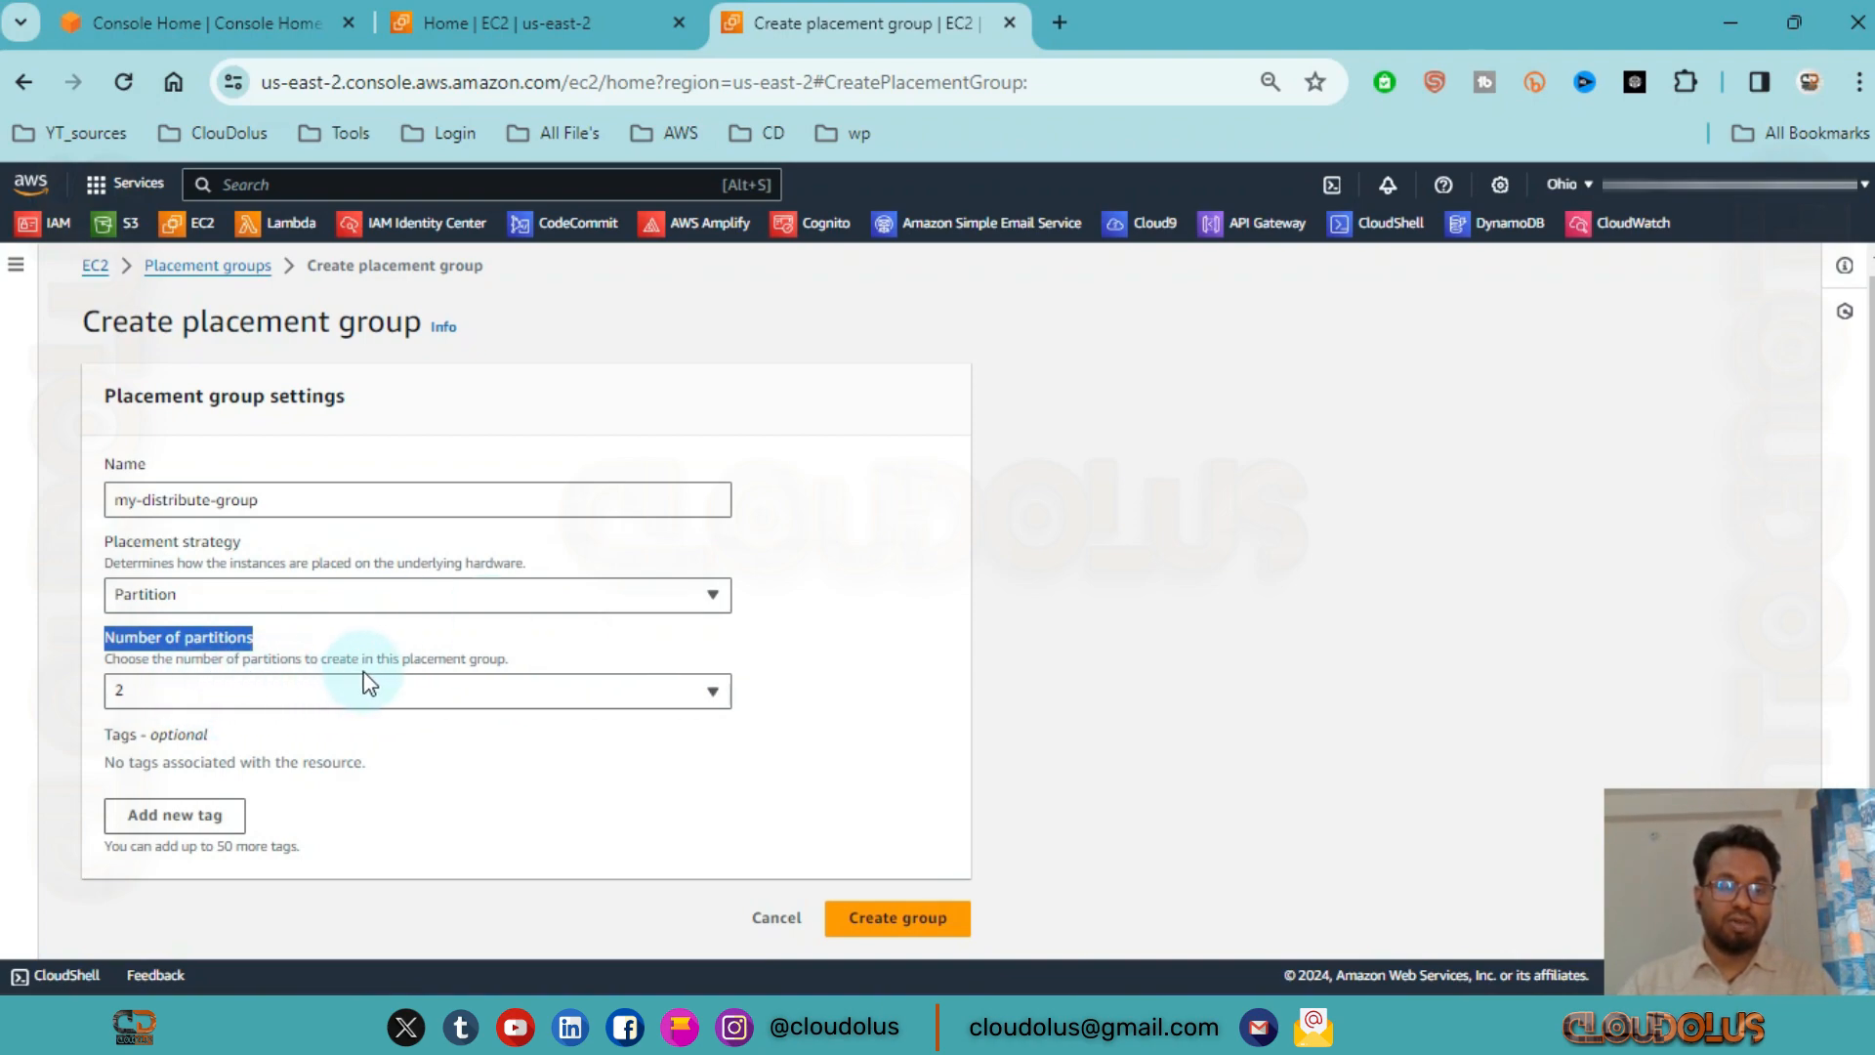
click(694, 693)
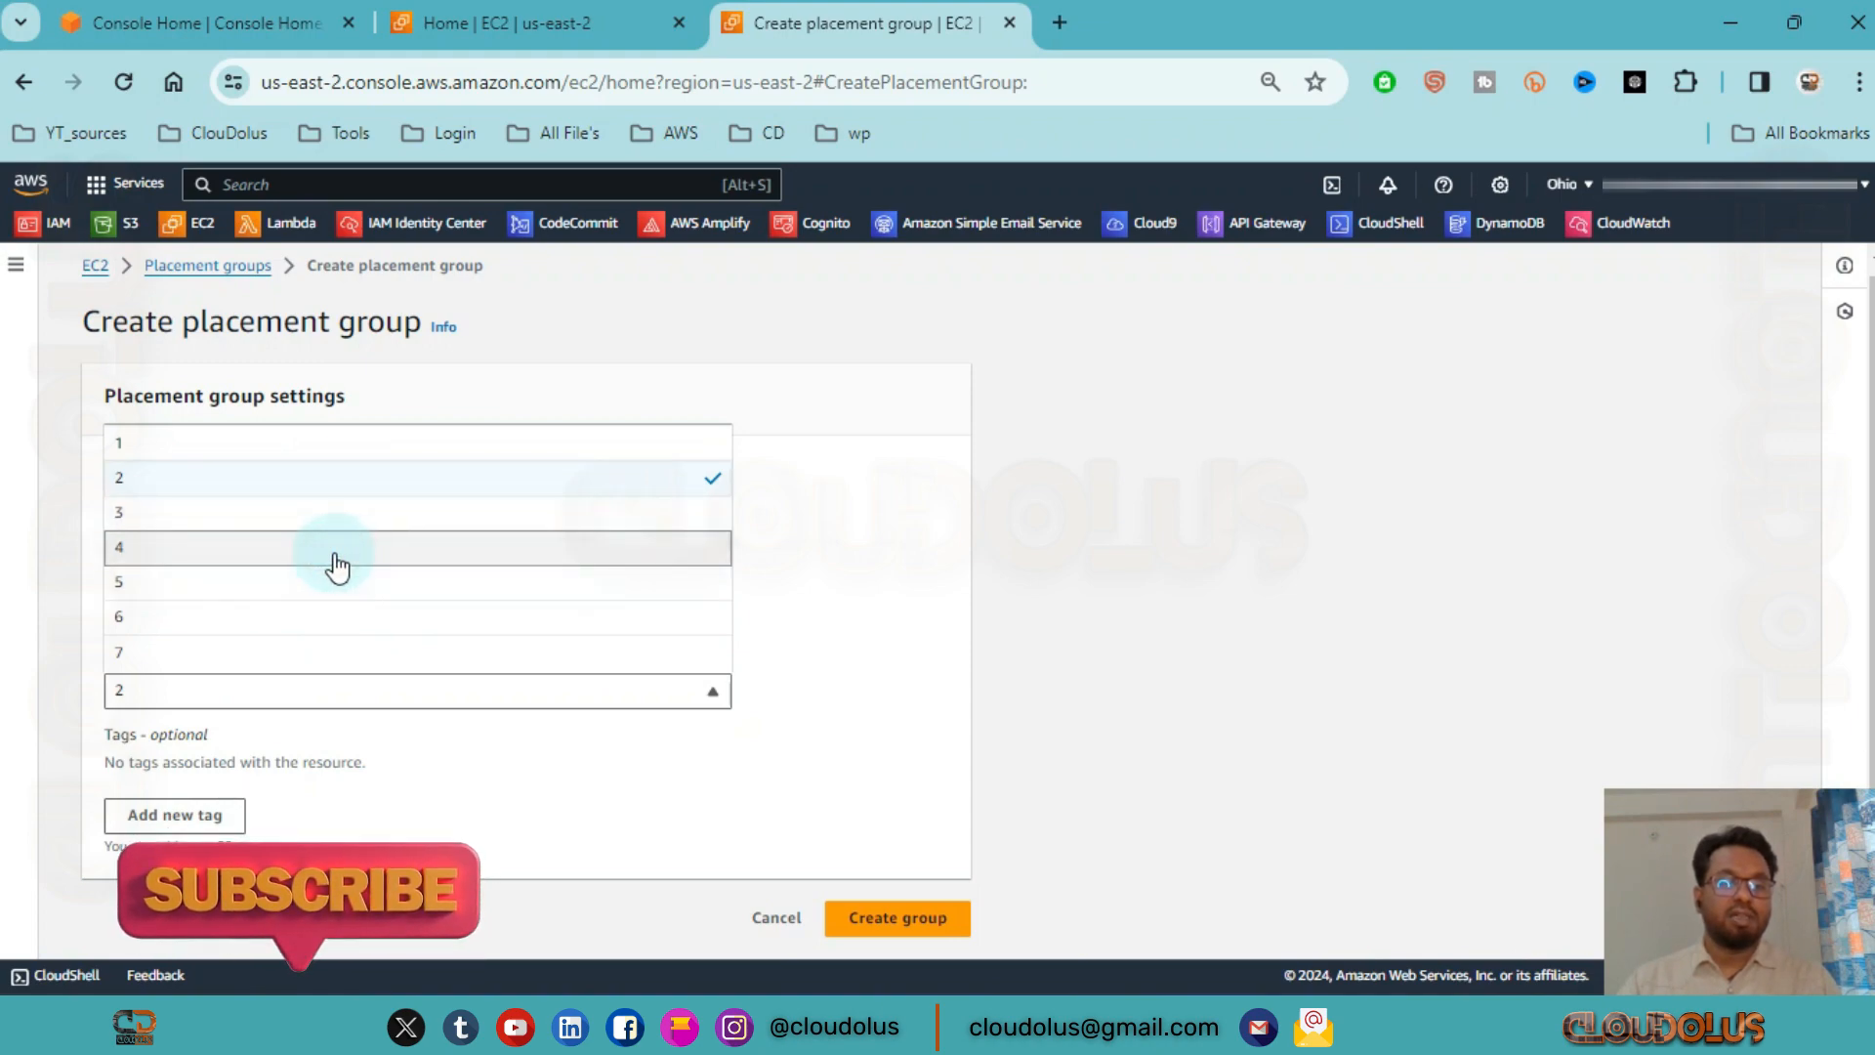
click(363, 512)
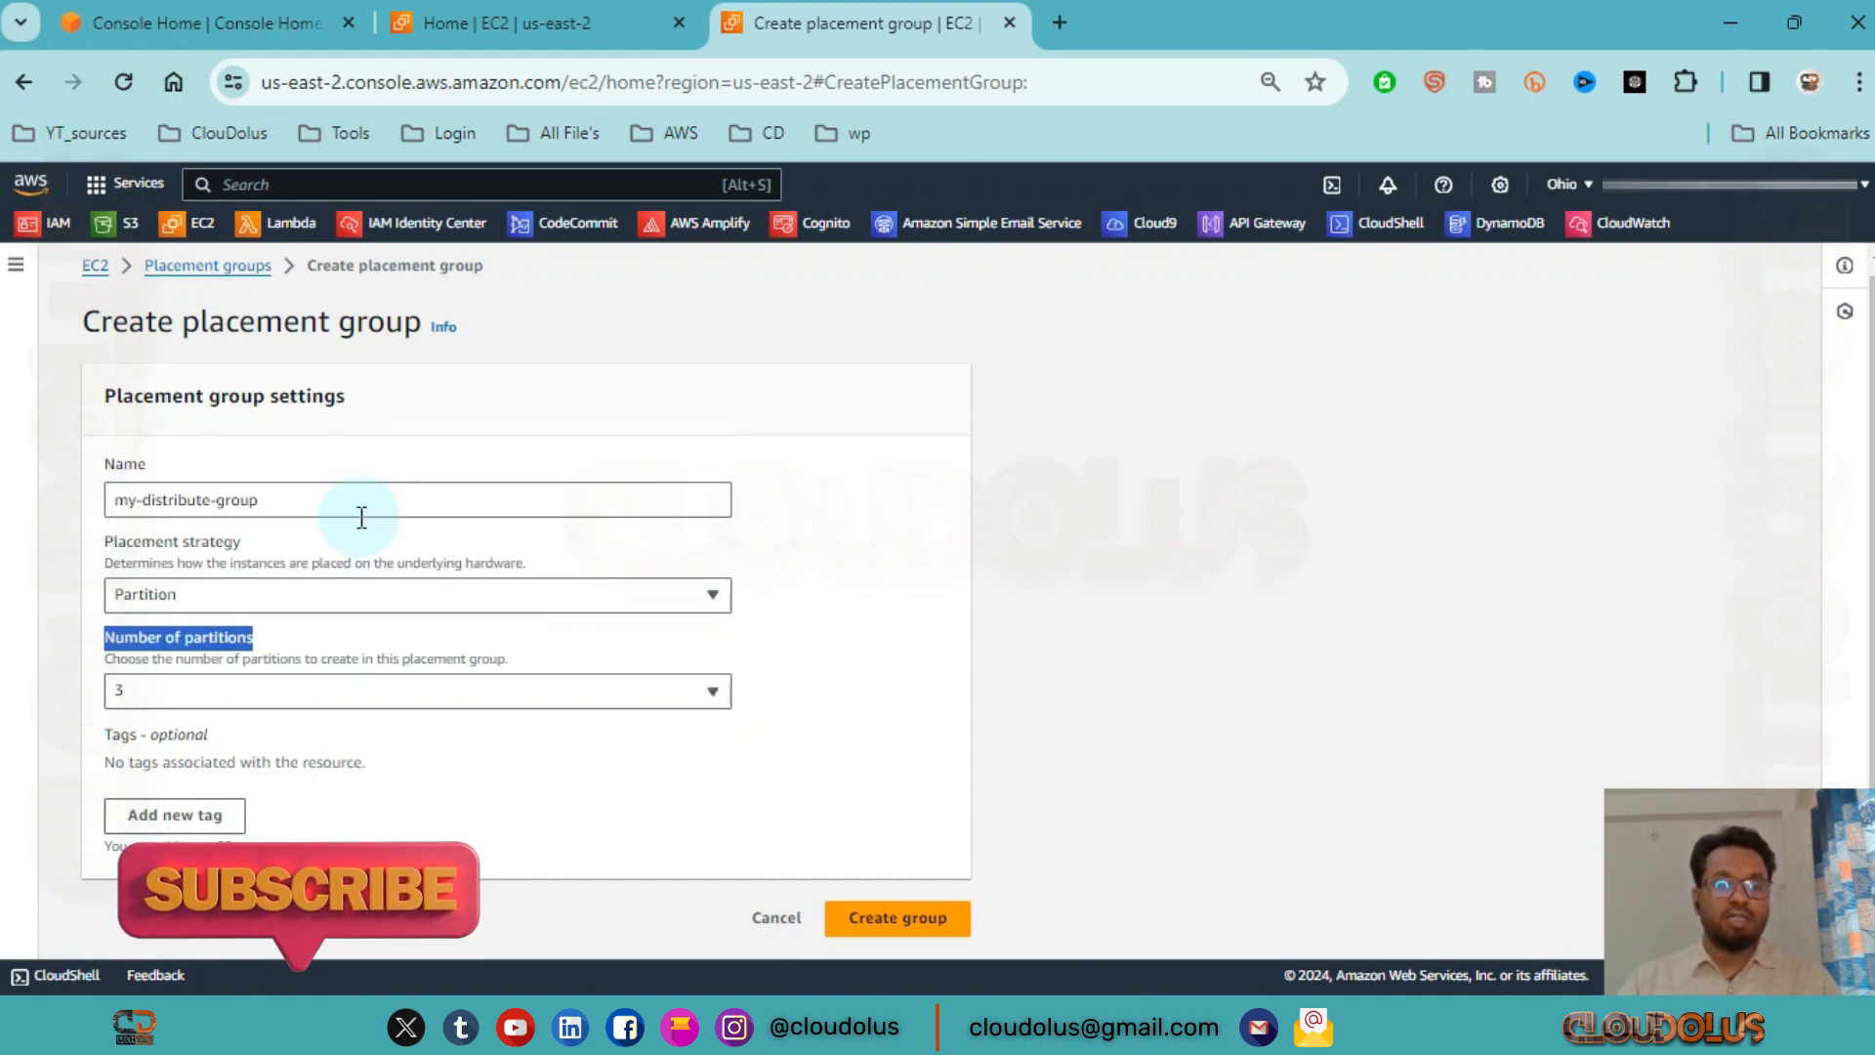
click(900, 935)
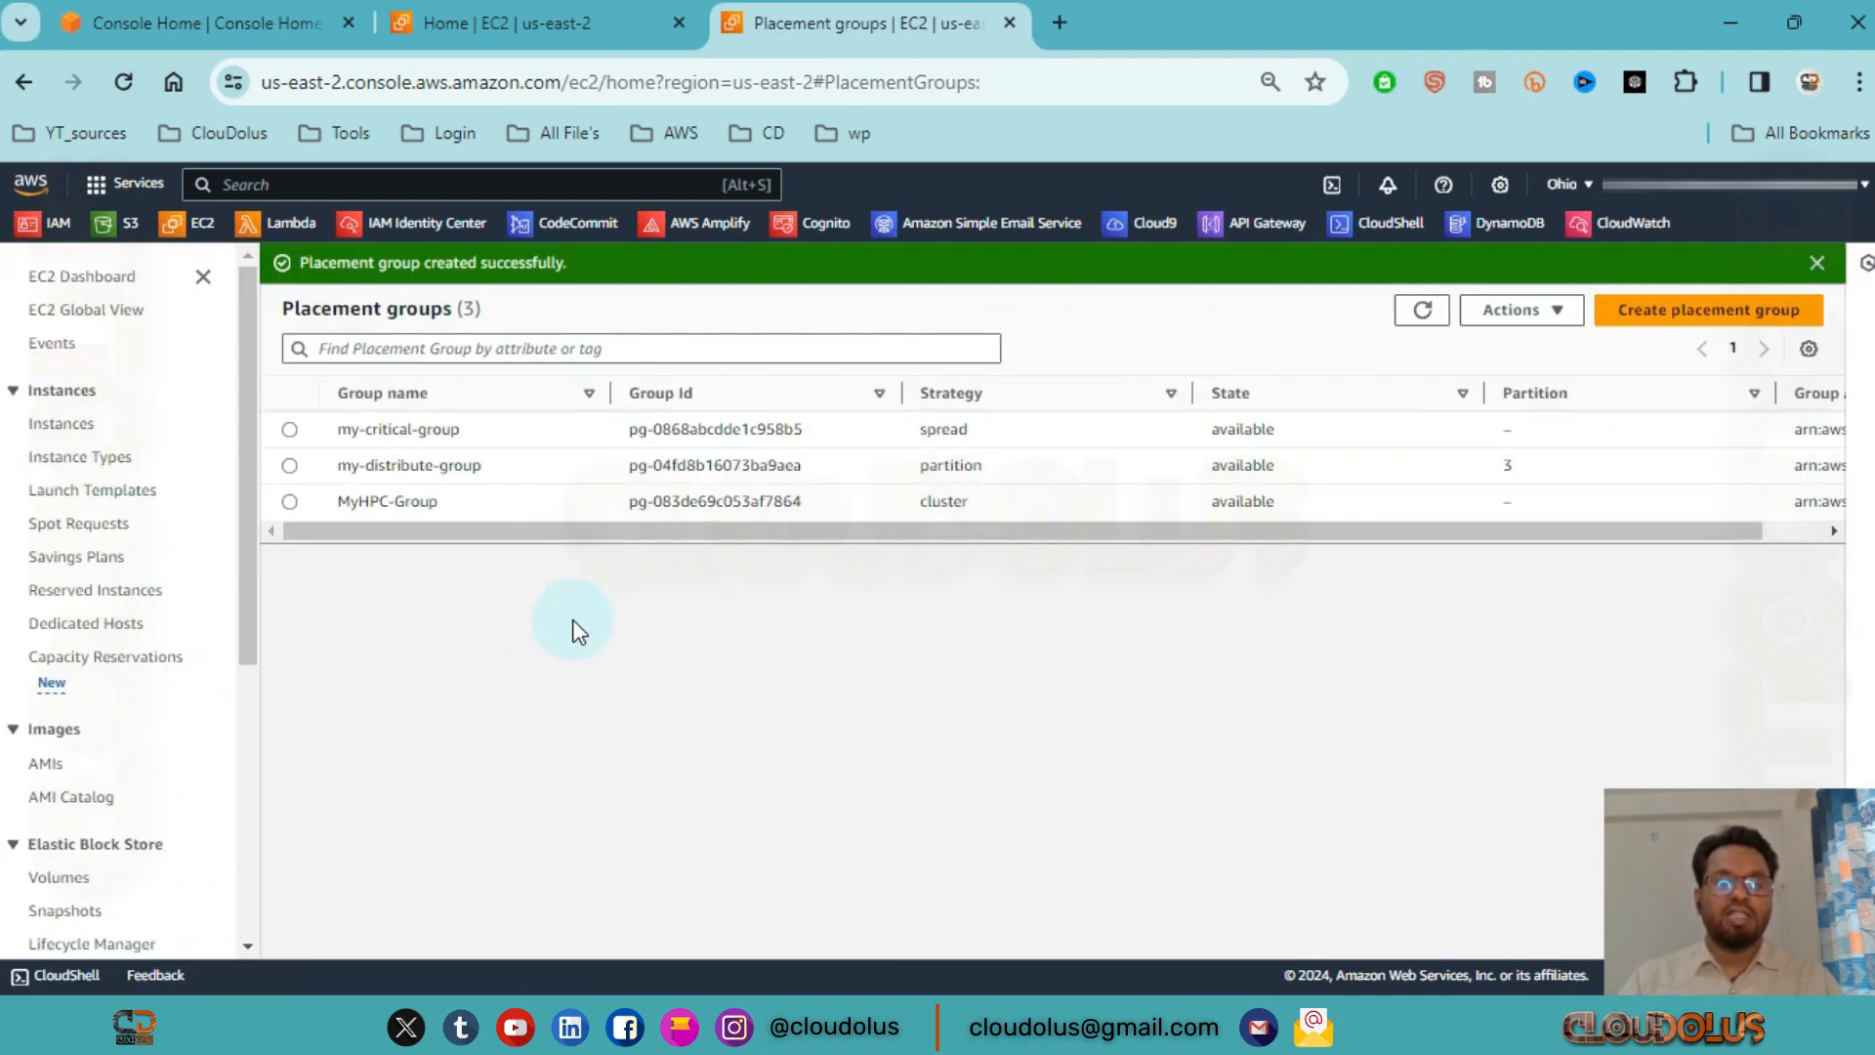
click(1816, 263)
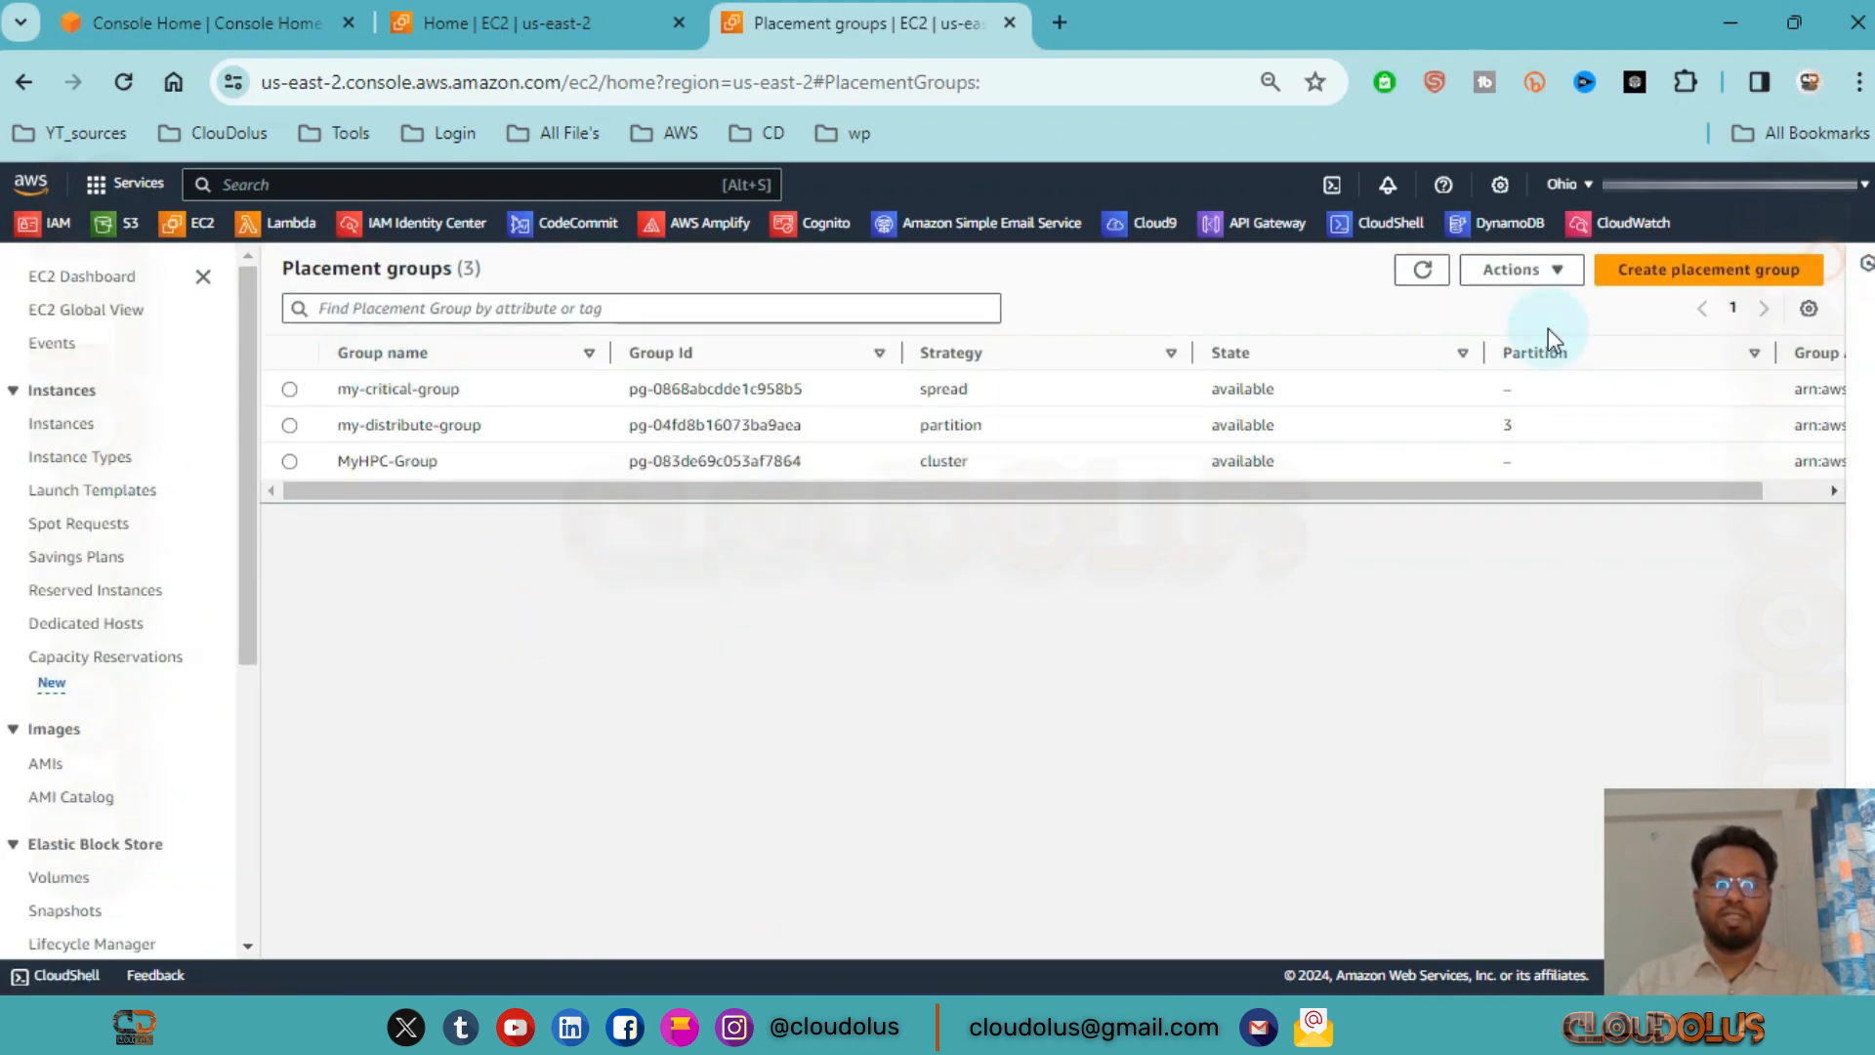
drag(1058, 491, 648, 493)
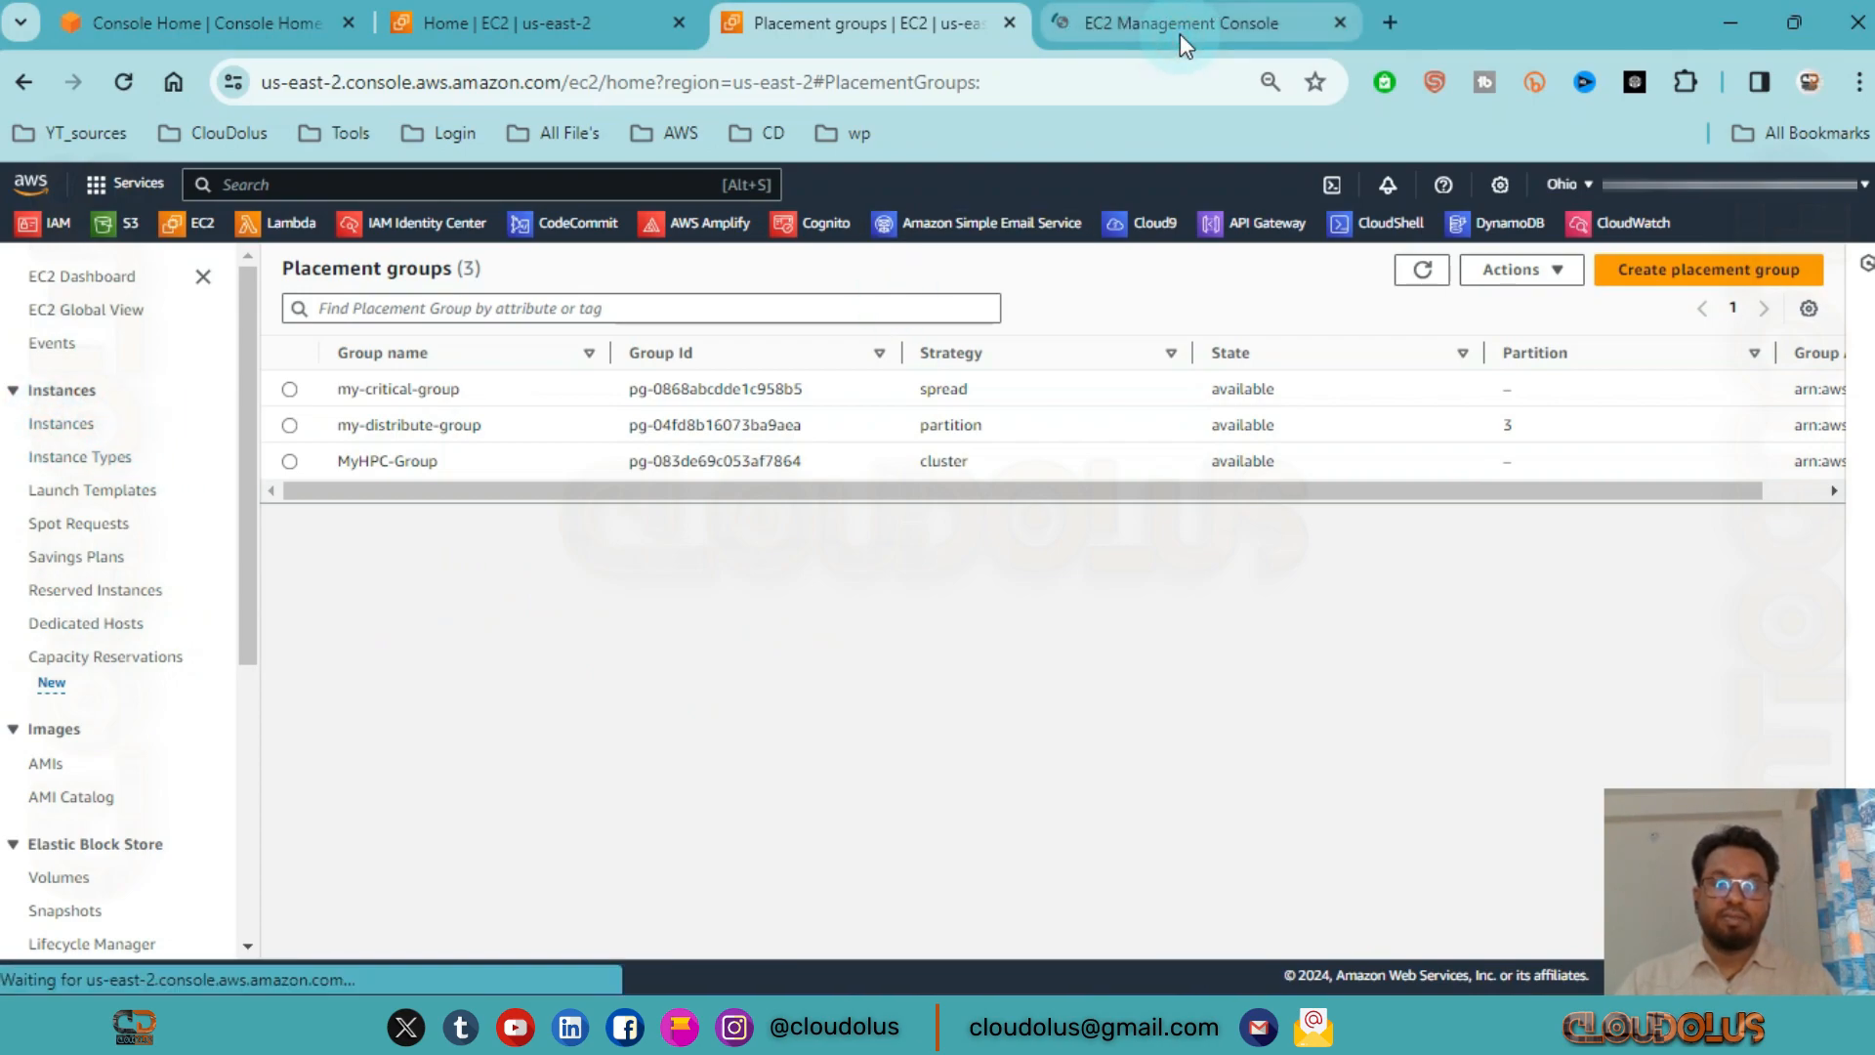
Step: Start launching a new EC2 instance from the Instances page and name it myec2
click(1179, 34)
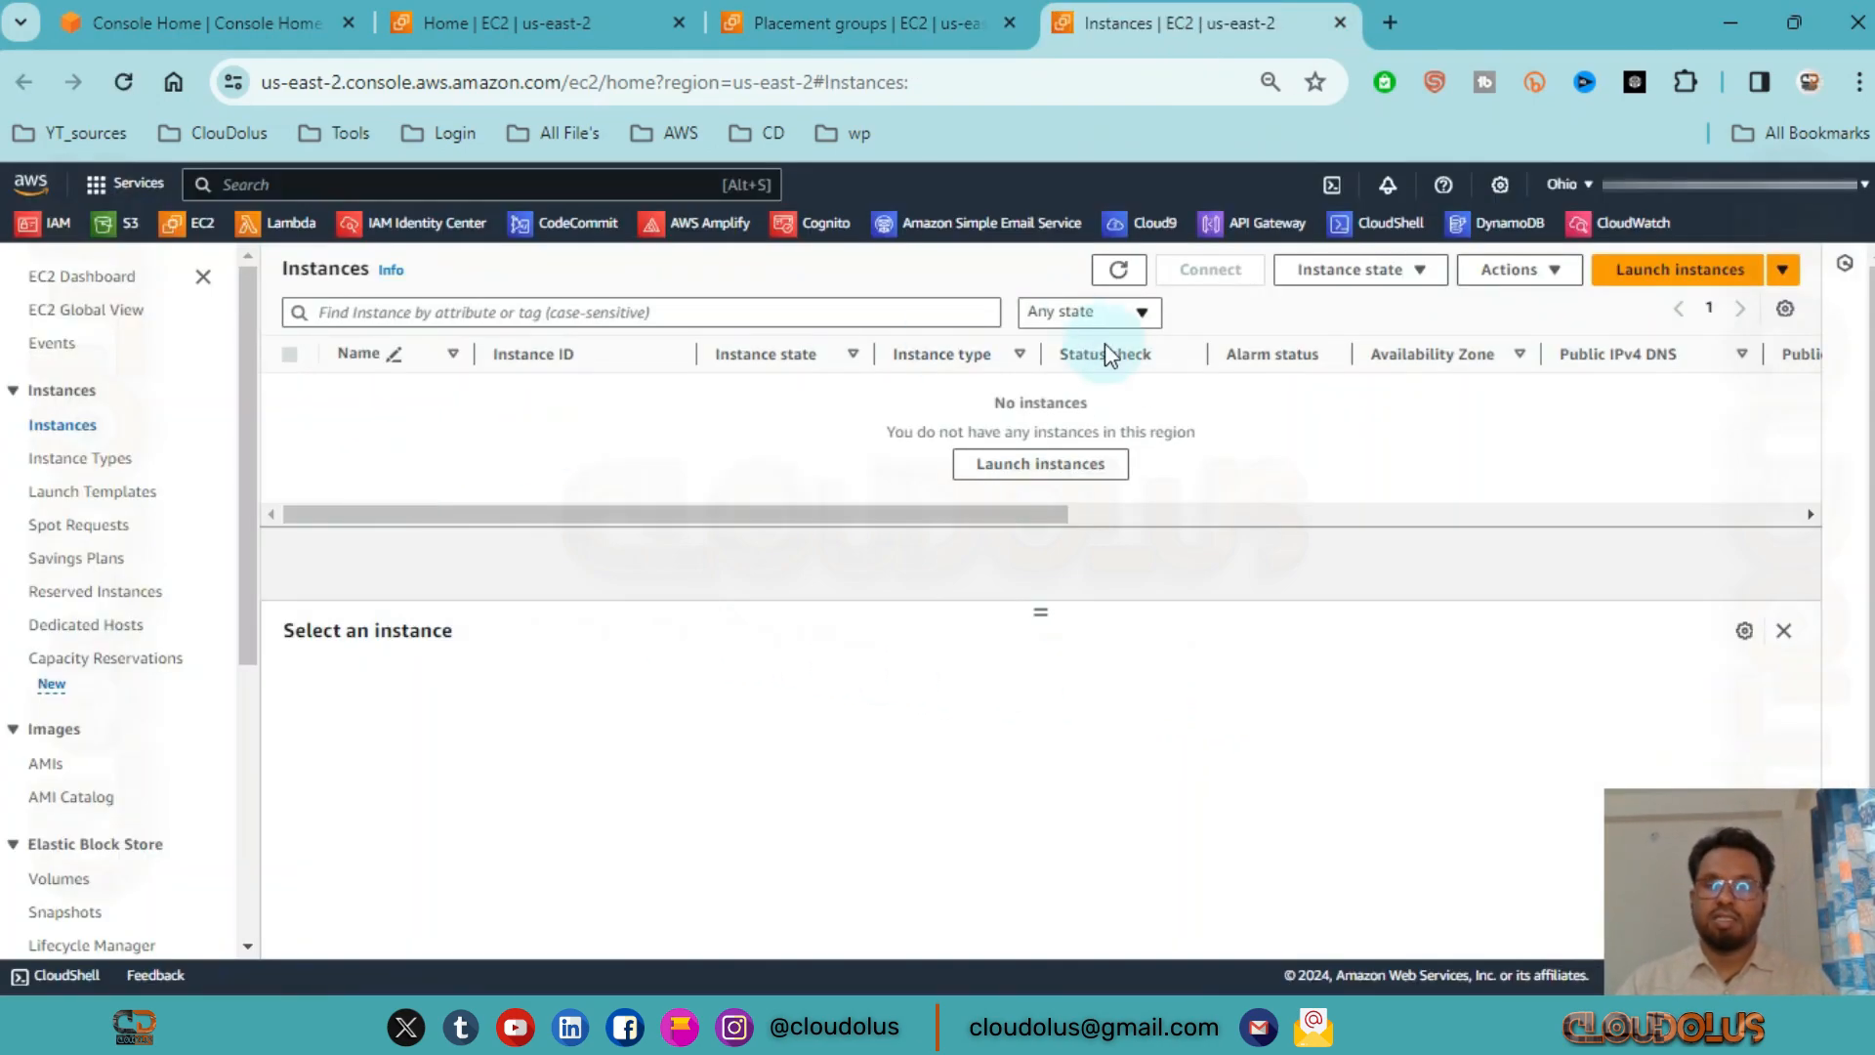
click(1681, 281)
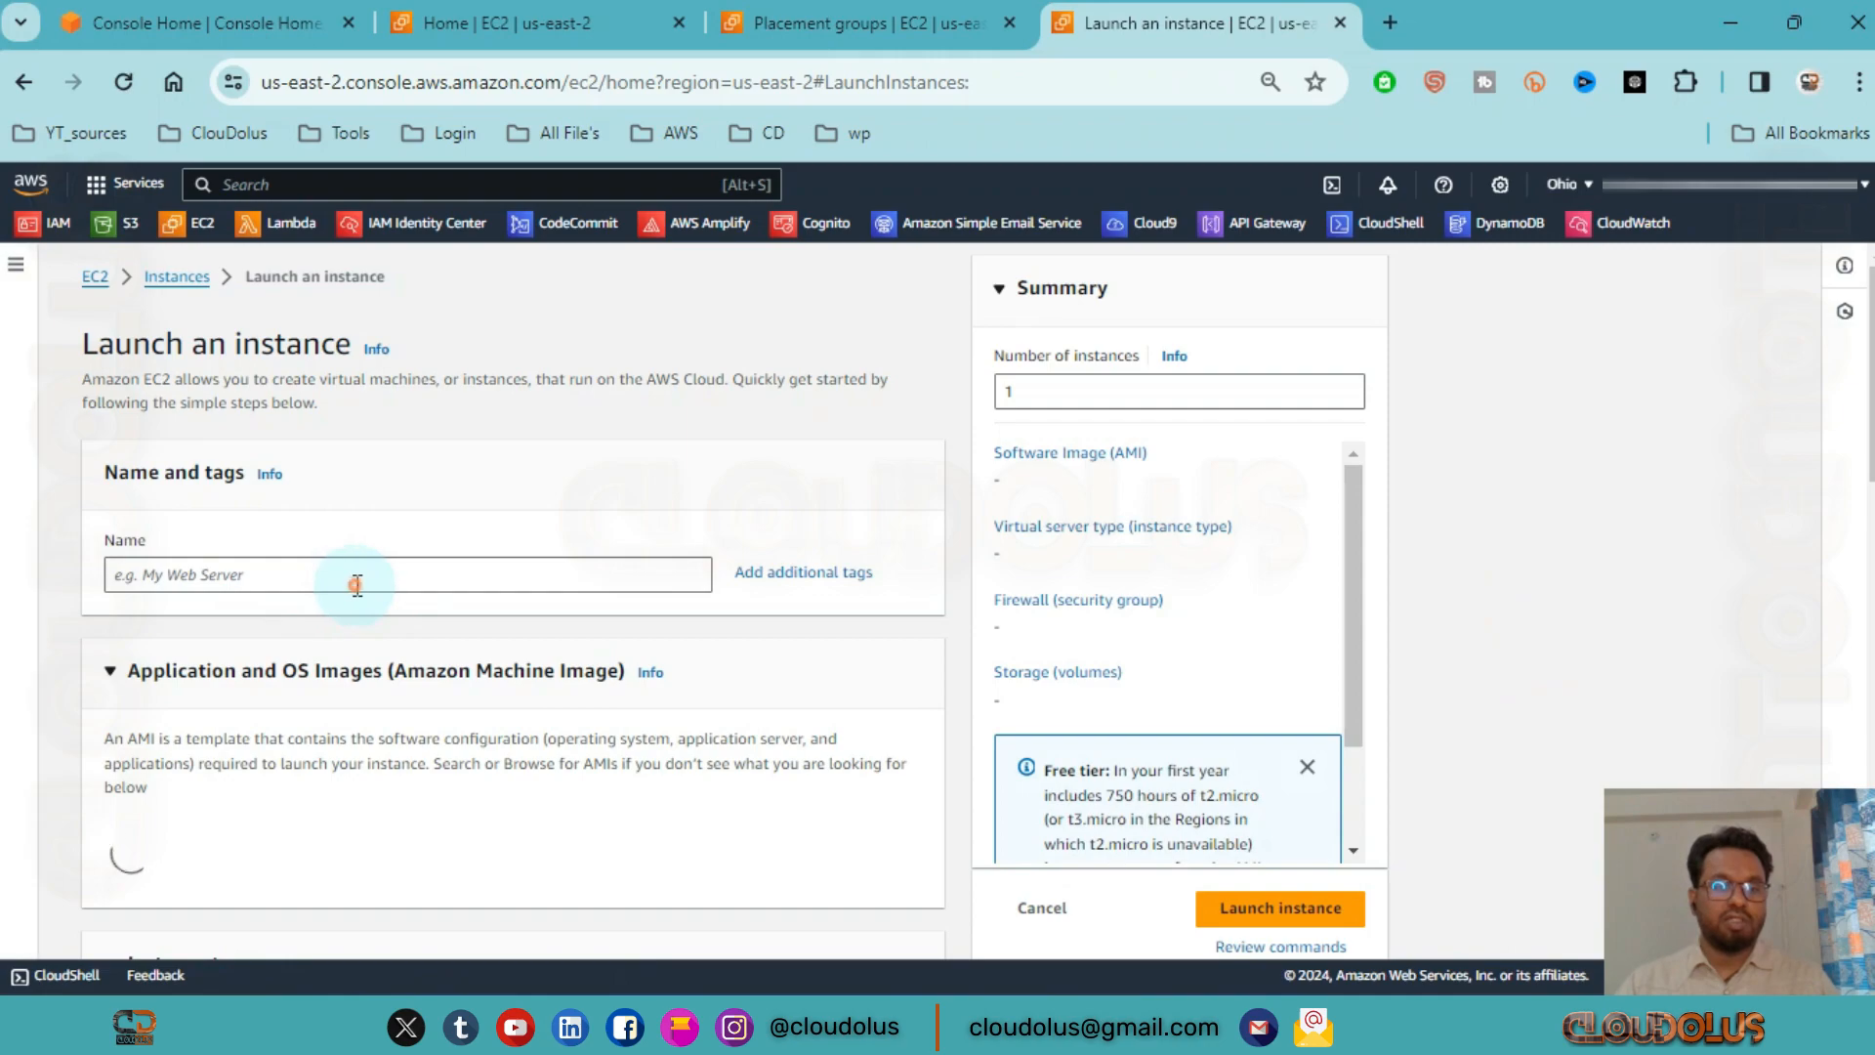
click(363, 584)
text(myec2)
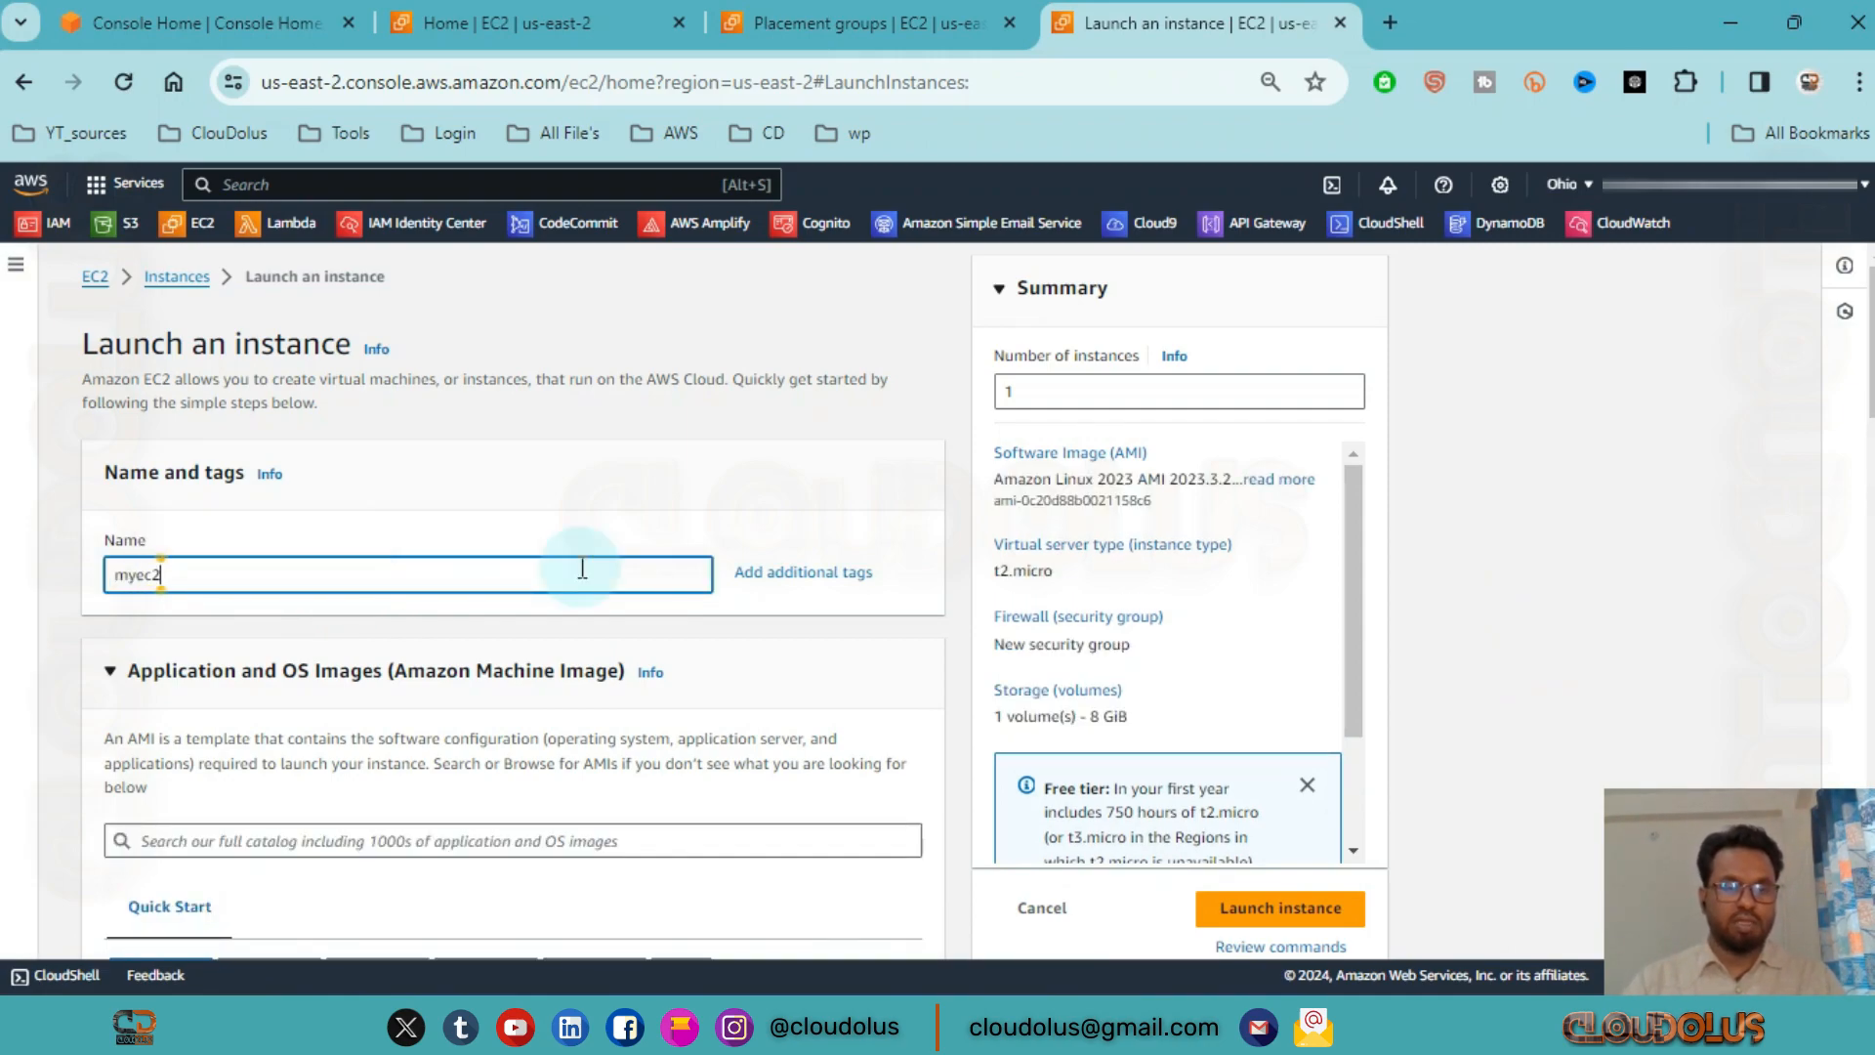
Step: Review the available Amazon Linux machine images, the instance type and the key pair options for the new instance
scroll(799, 643, down, 2)
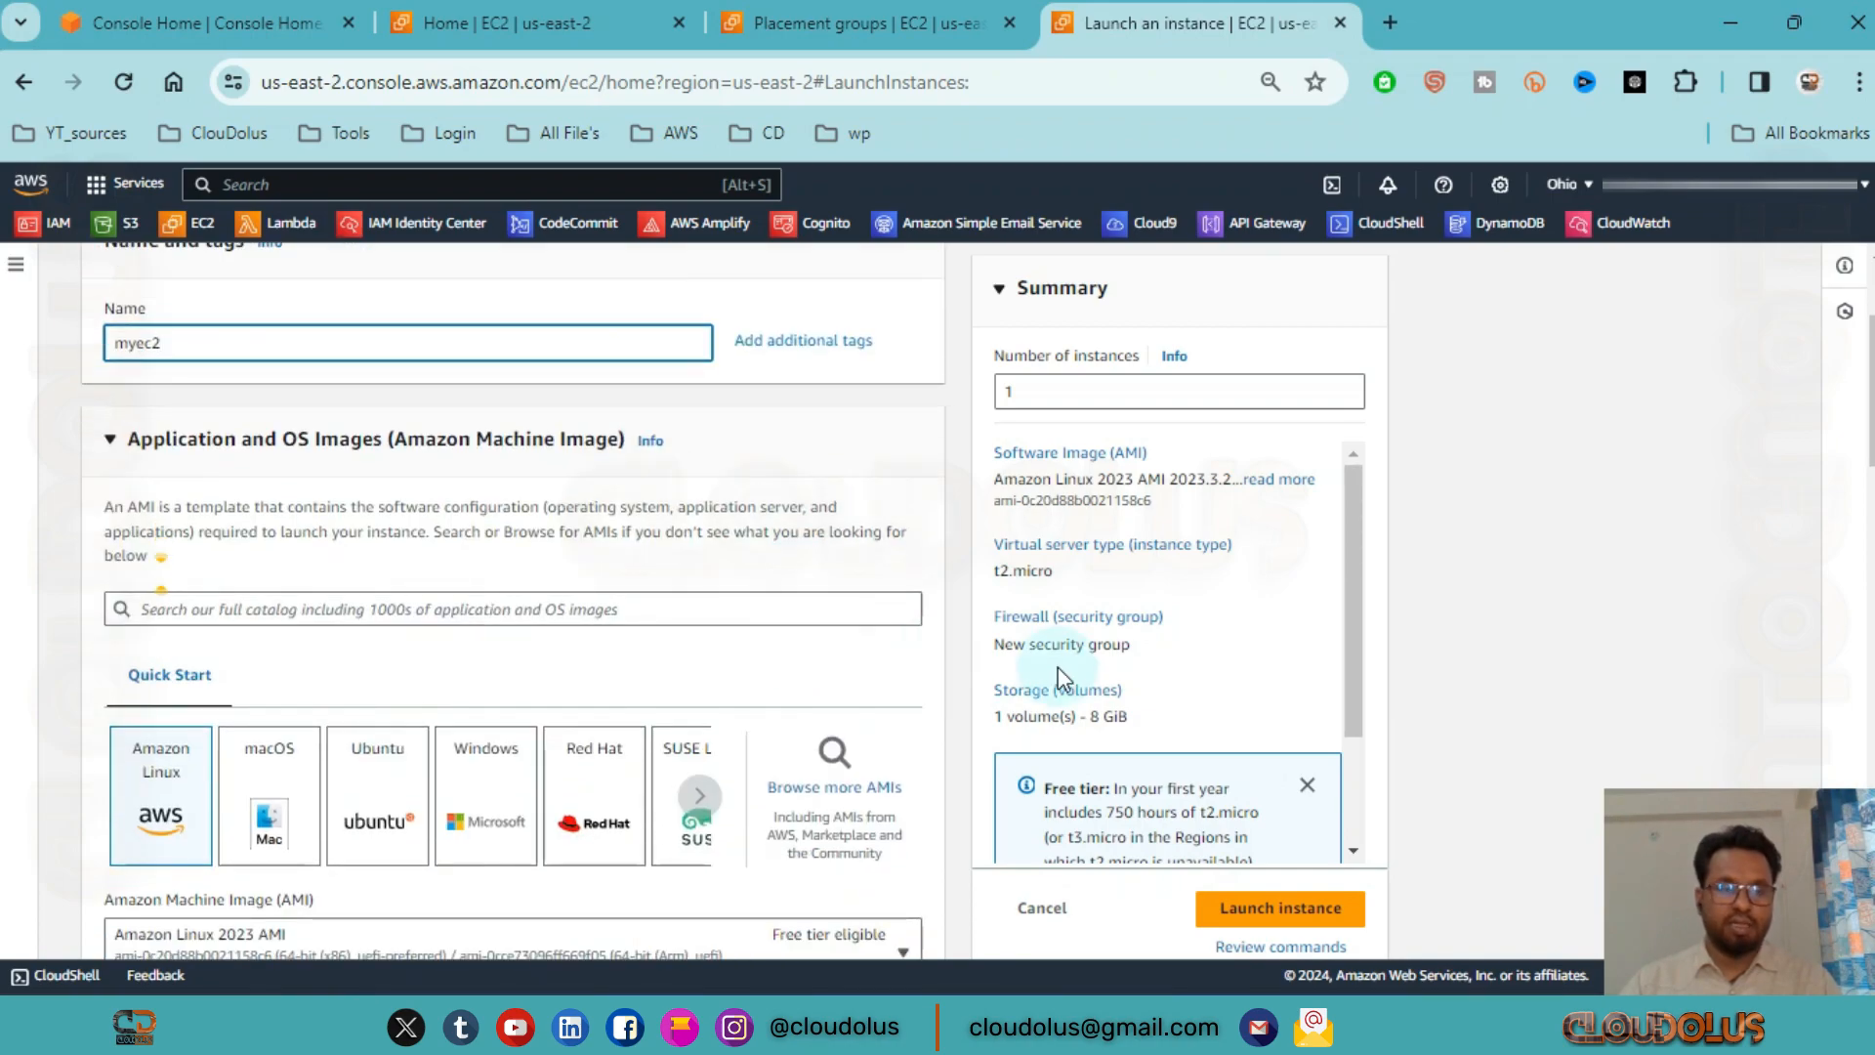
scroll(381, 683, down, 2)
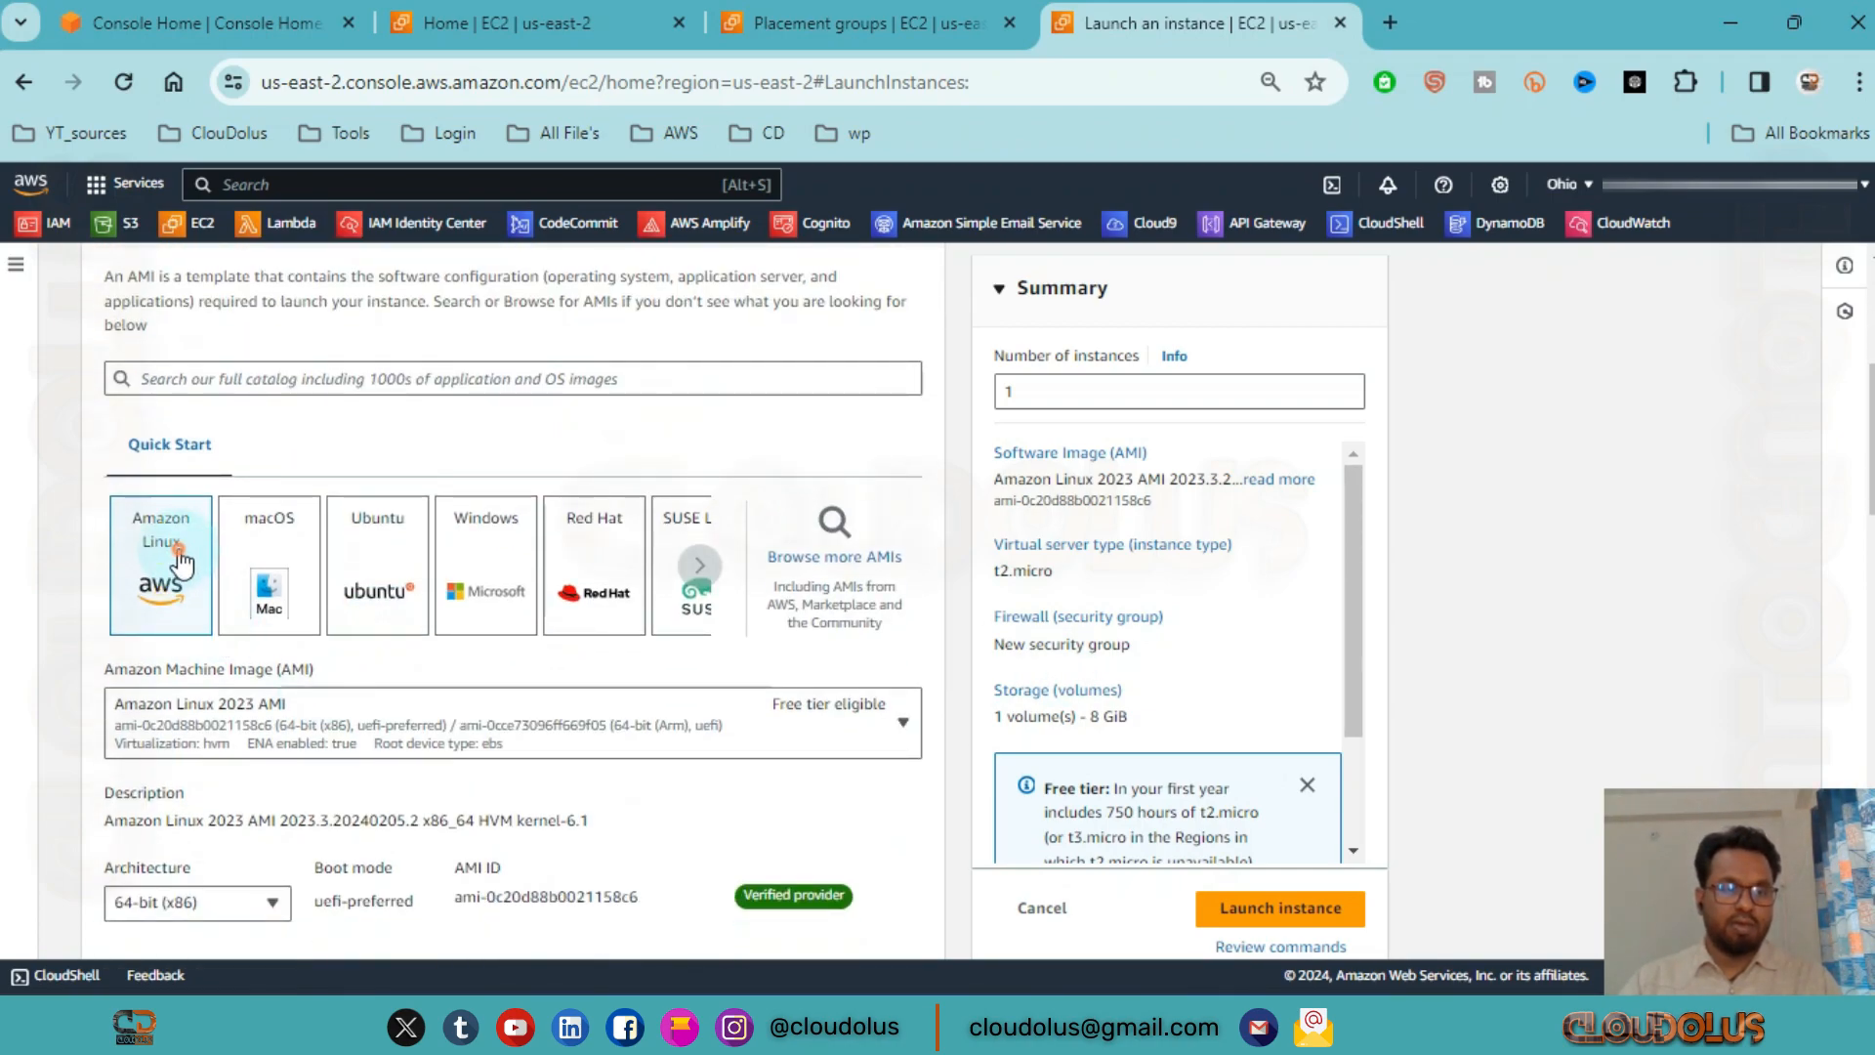
scroll(468, 629, down, 2)
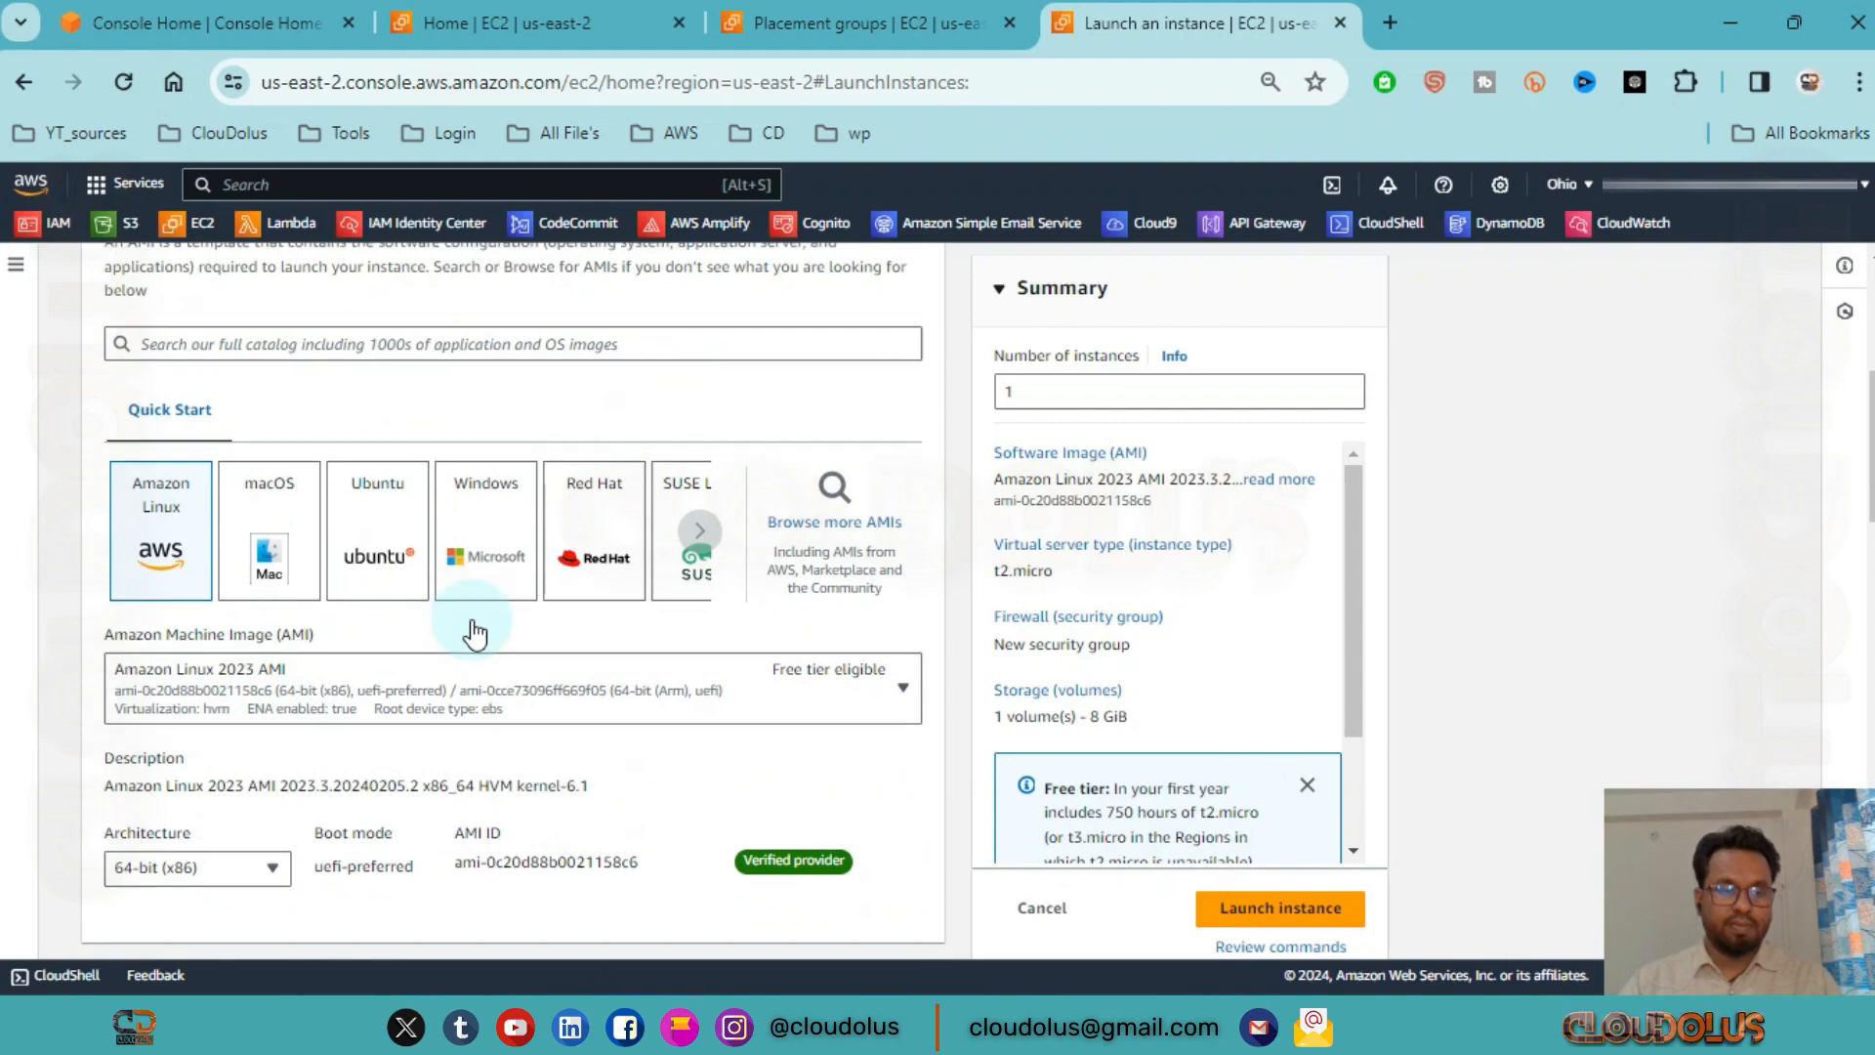
click(791, 479)
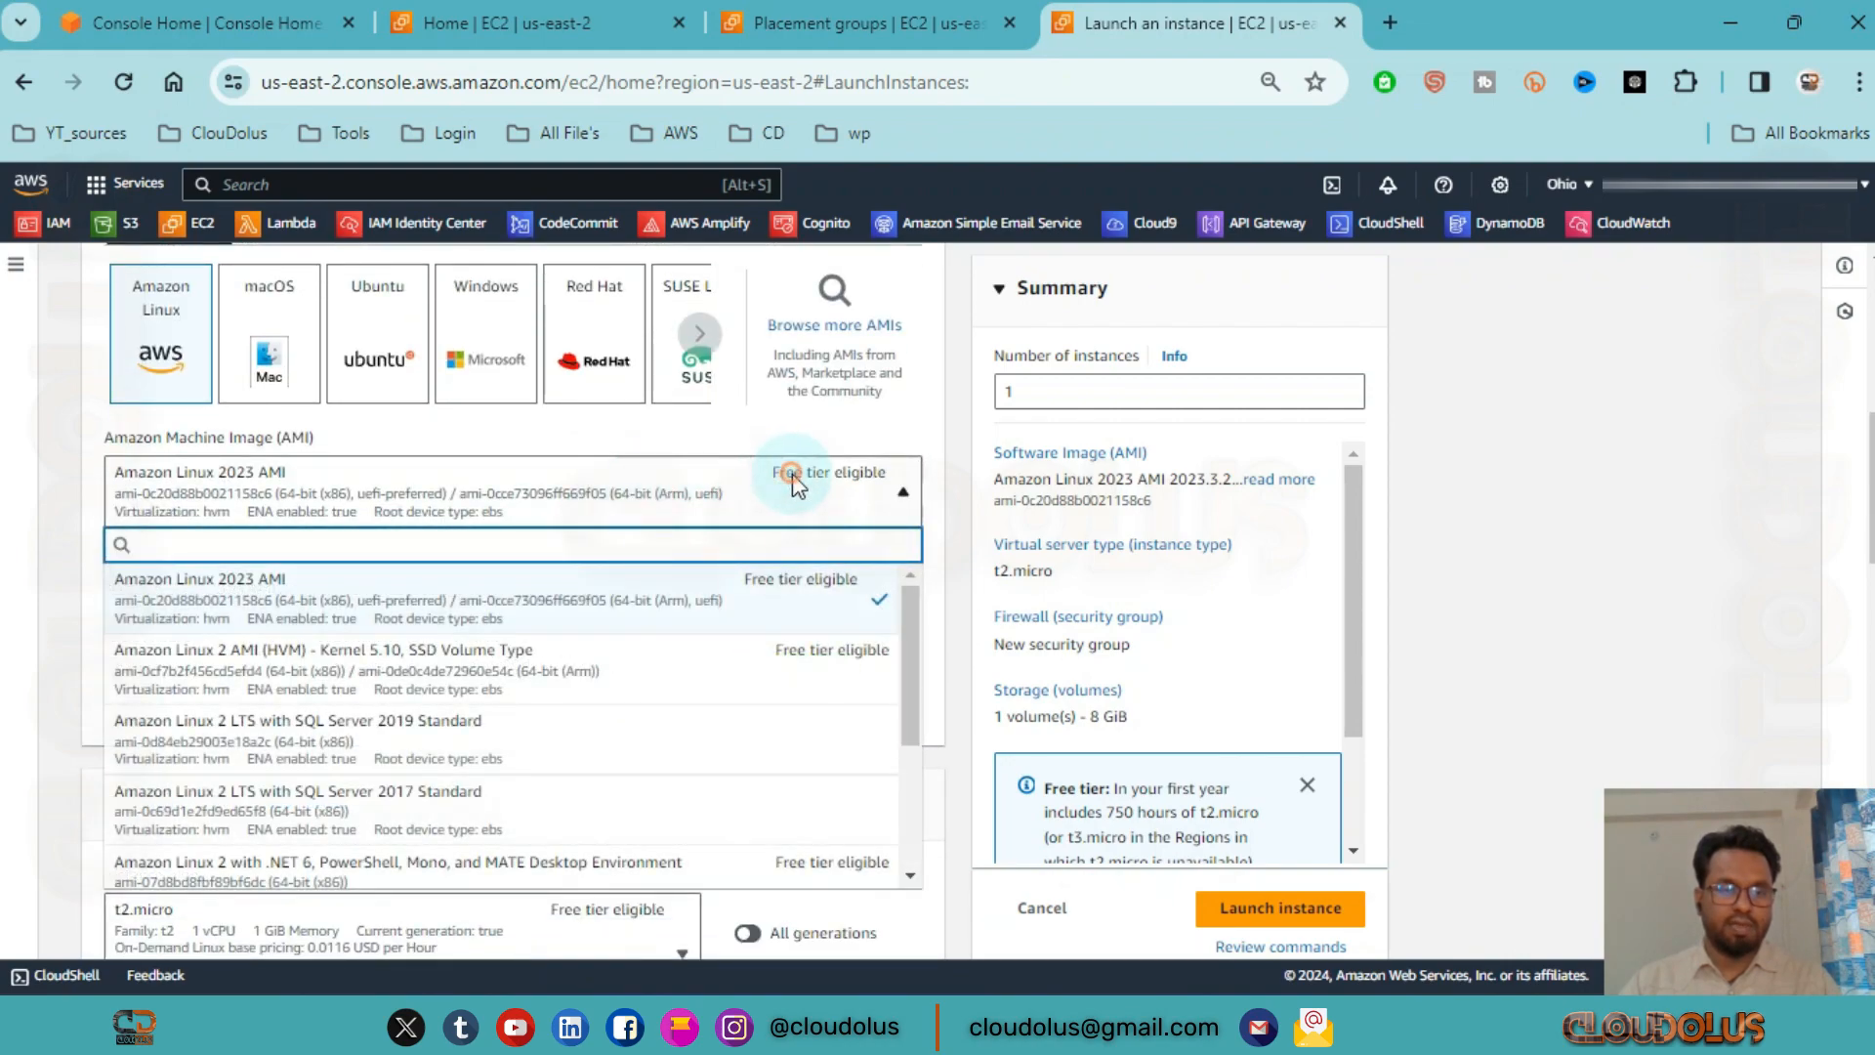
click(794, 481)
scroll(411, 586, down, 4)
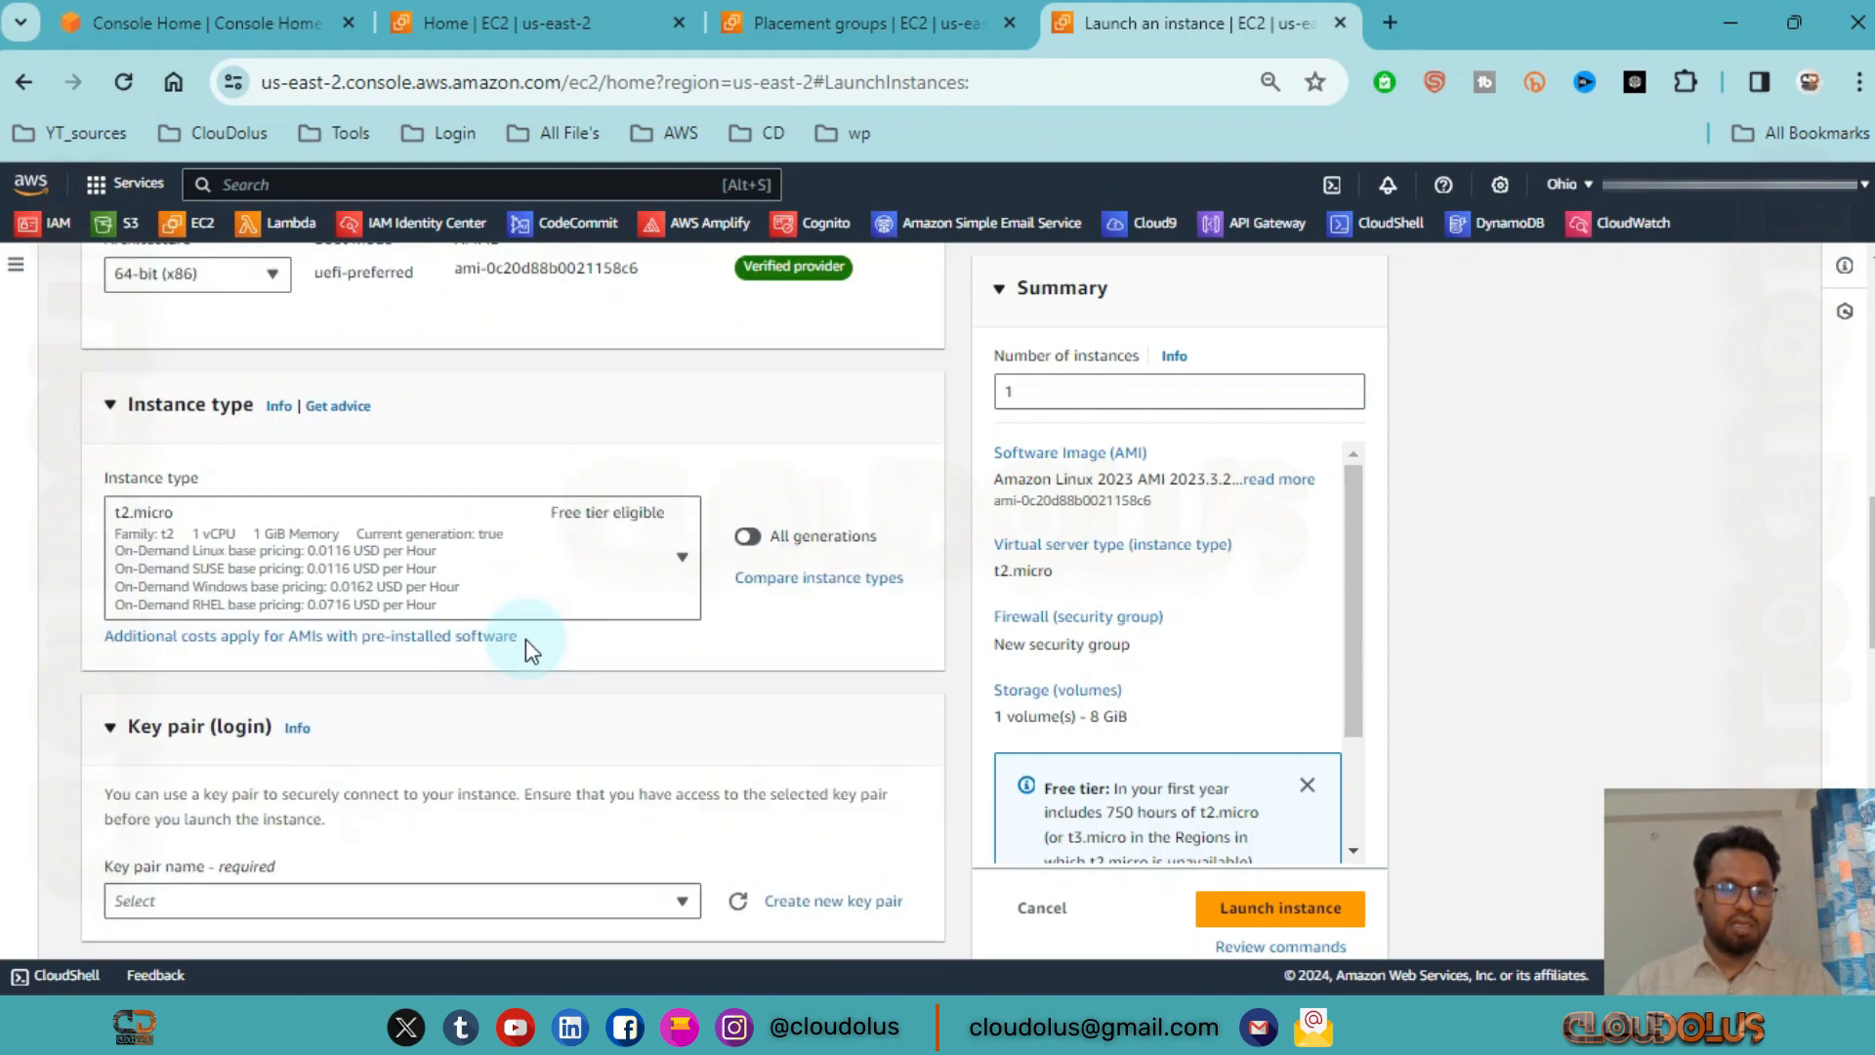
scroll(687, 547, down, 2)
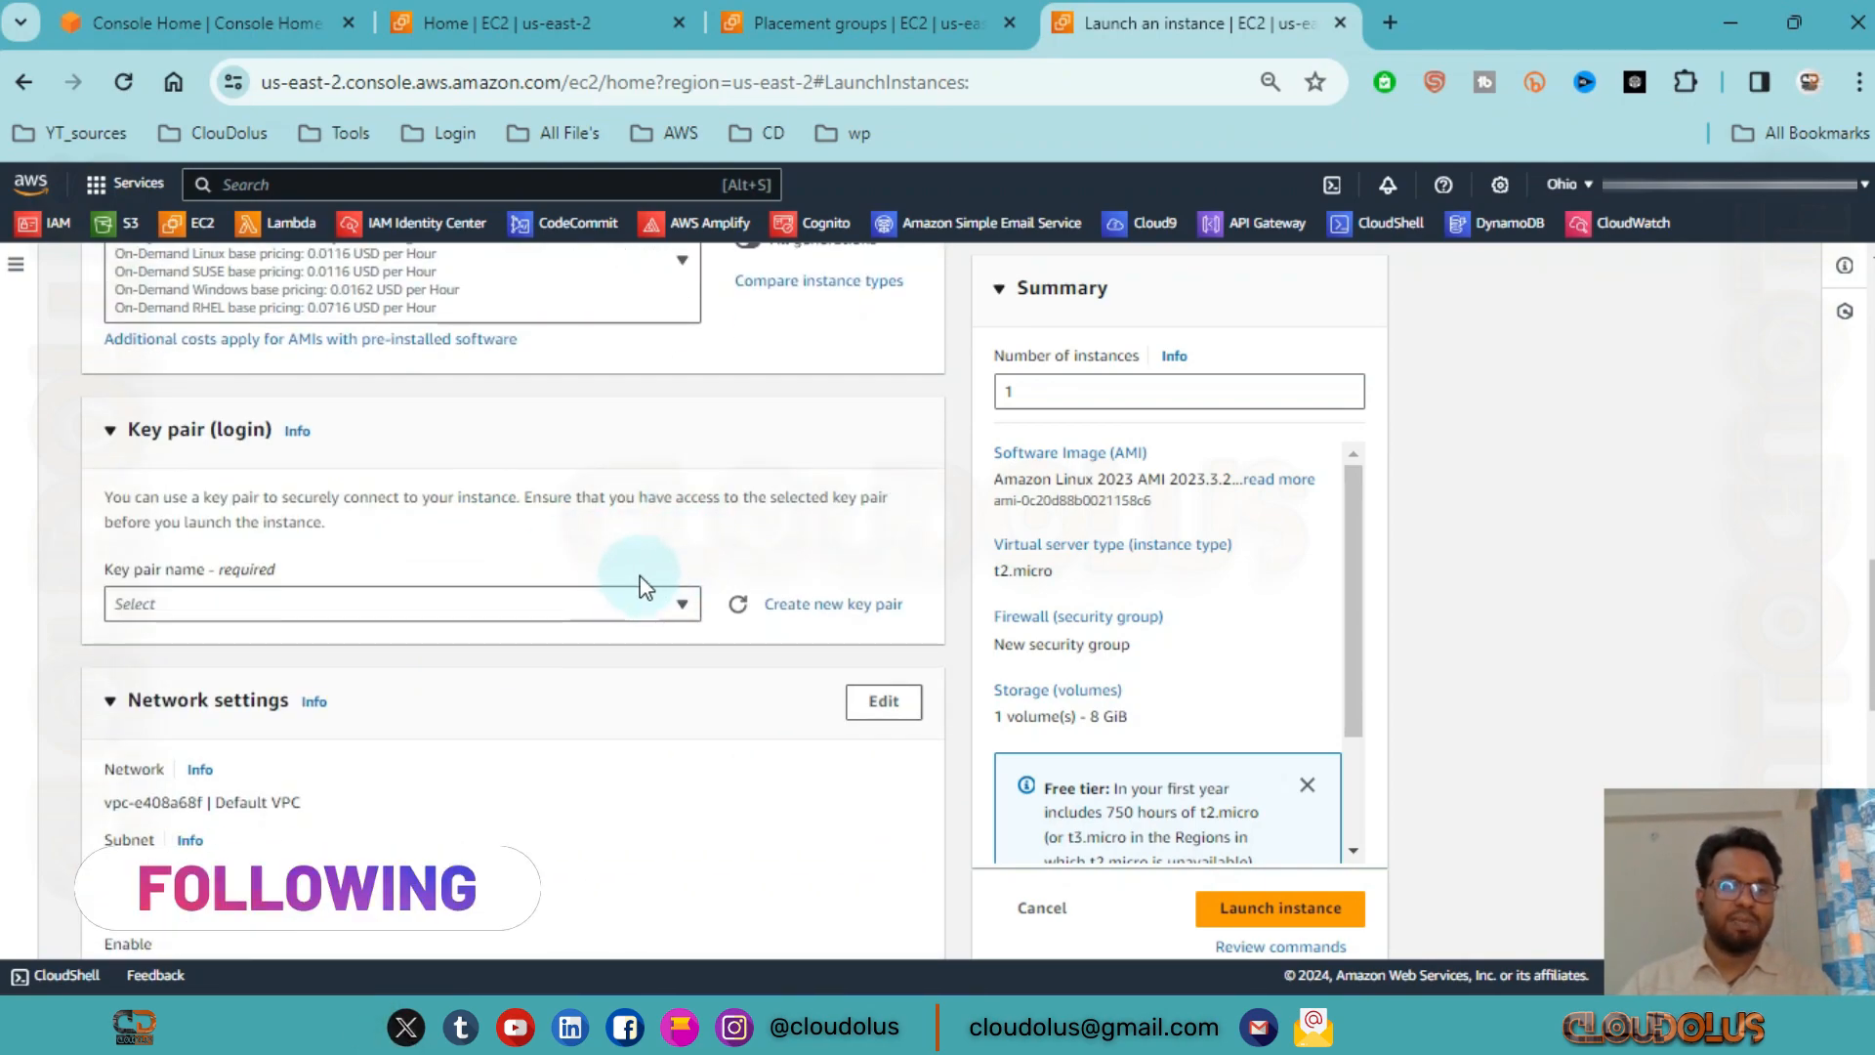
click(674, 598)
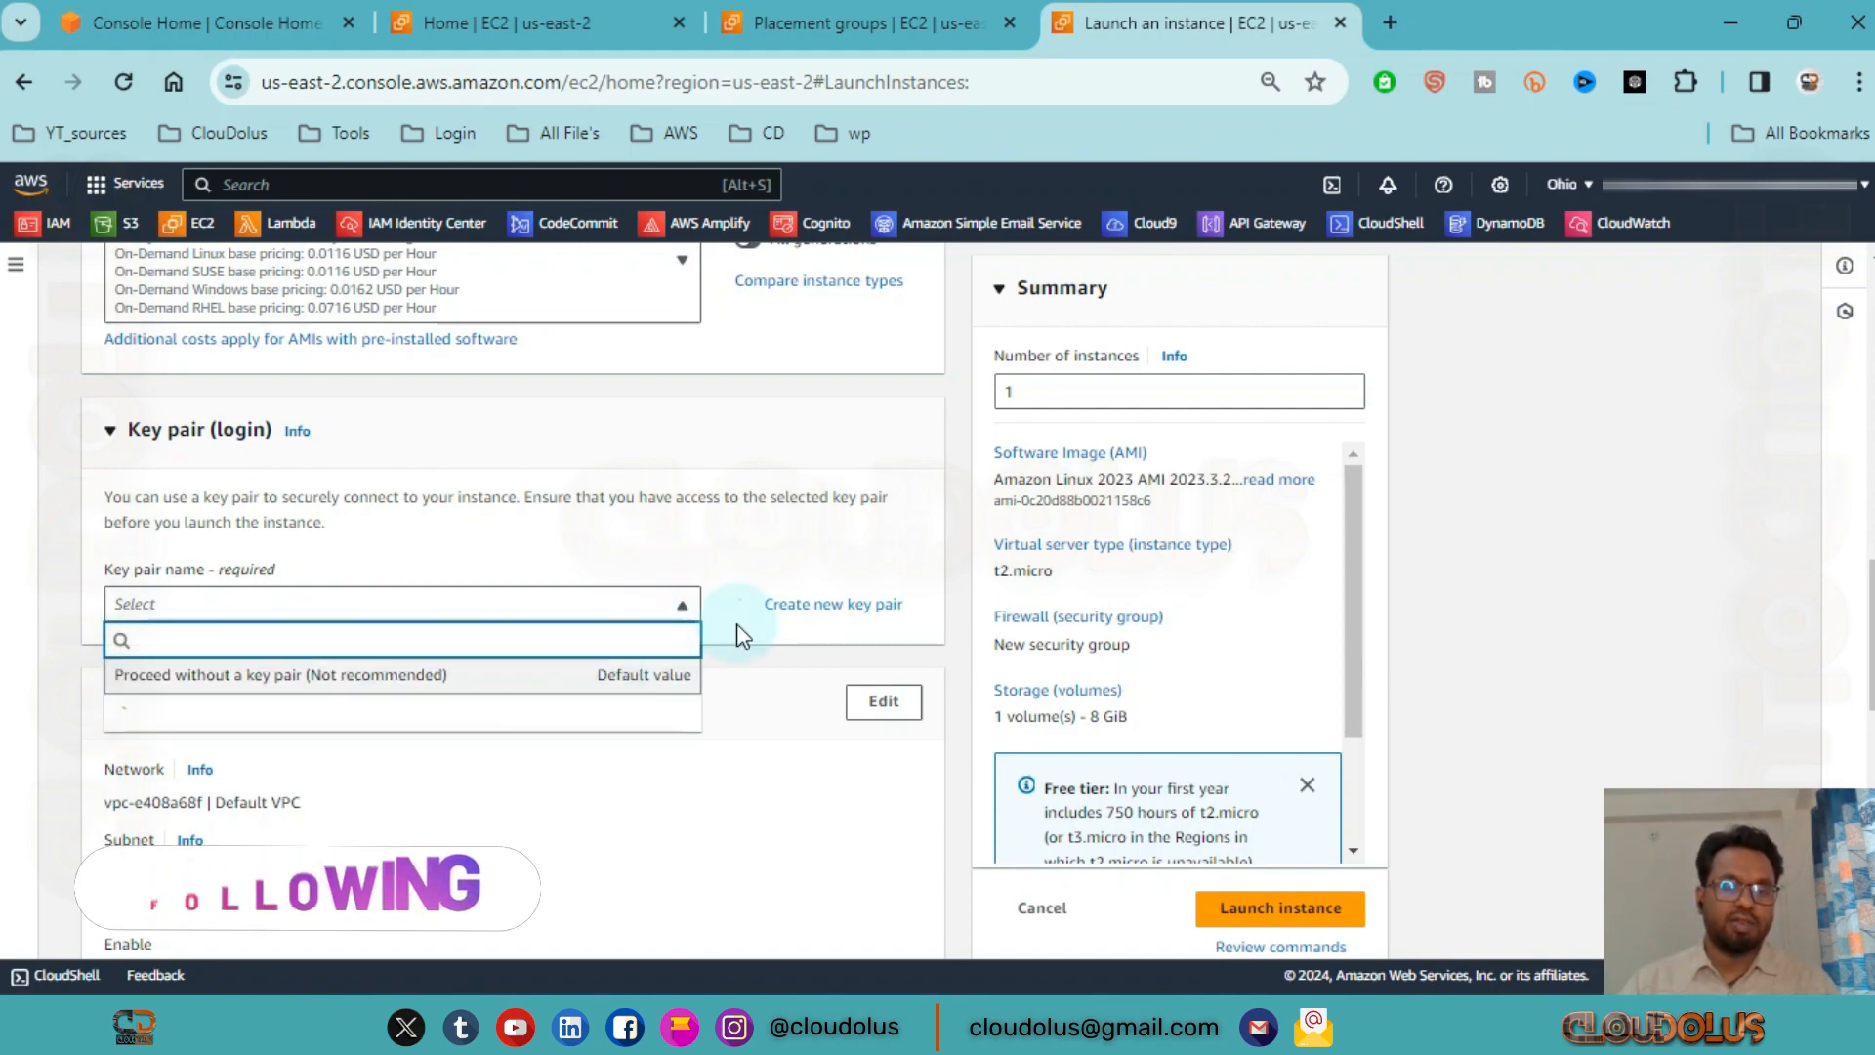
click(211, 483)
Step: Set the firewall in the network settings to use an existing security group
scroll(314, 532, down, 2)
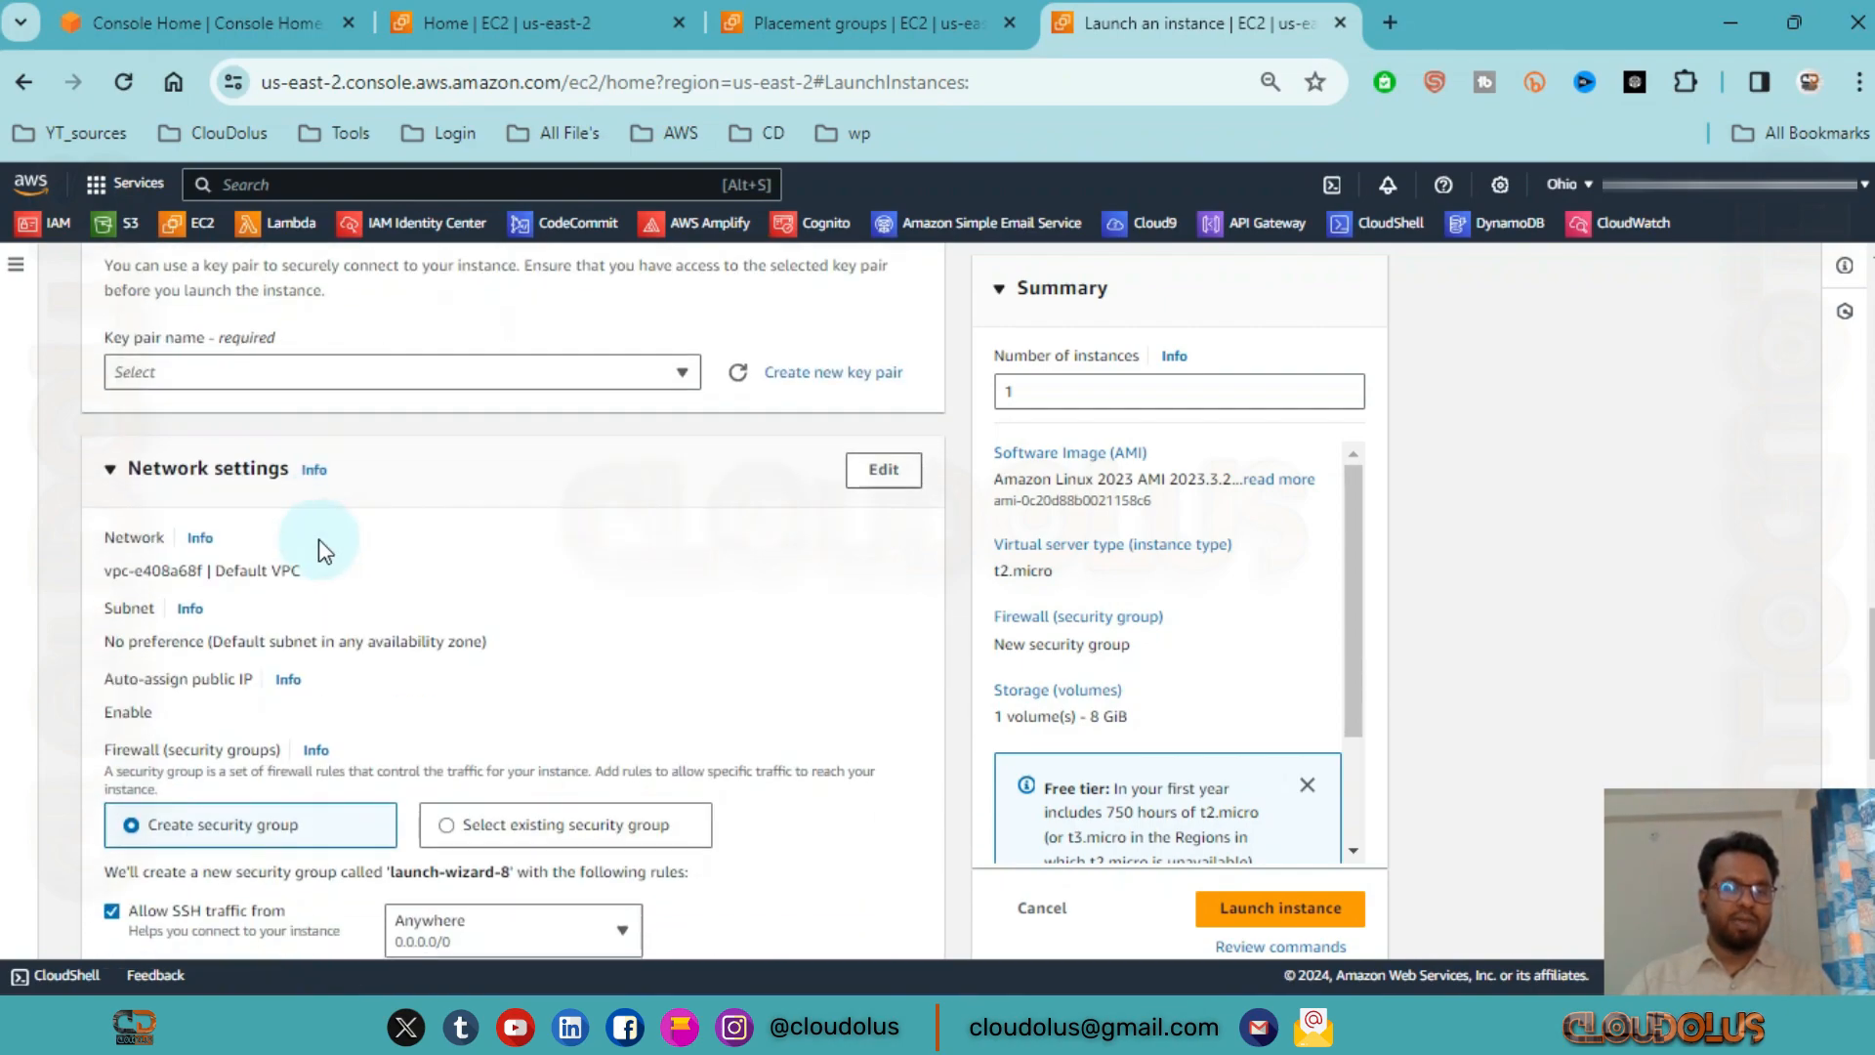
scroll(469, 567, down, 2)
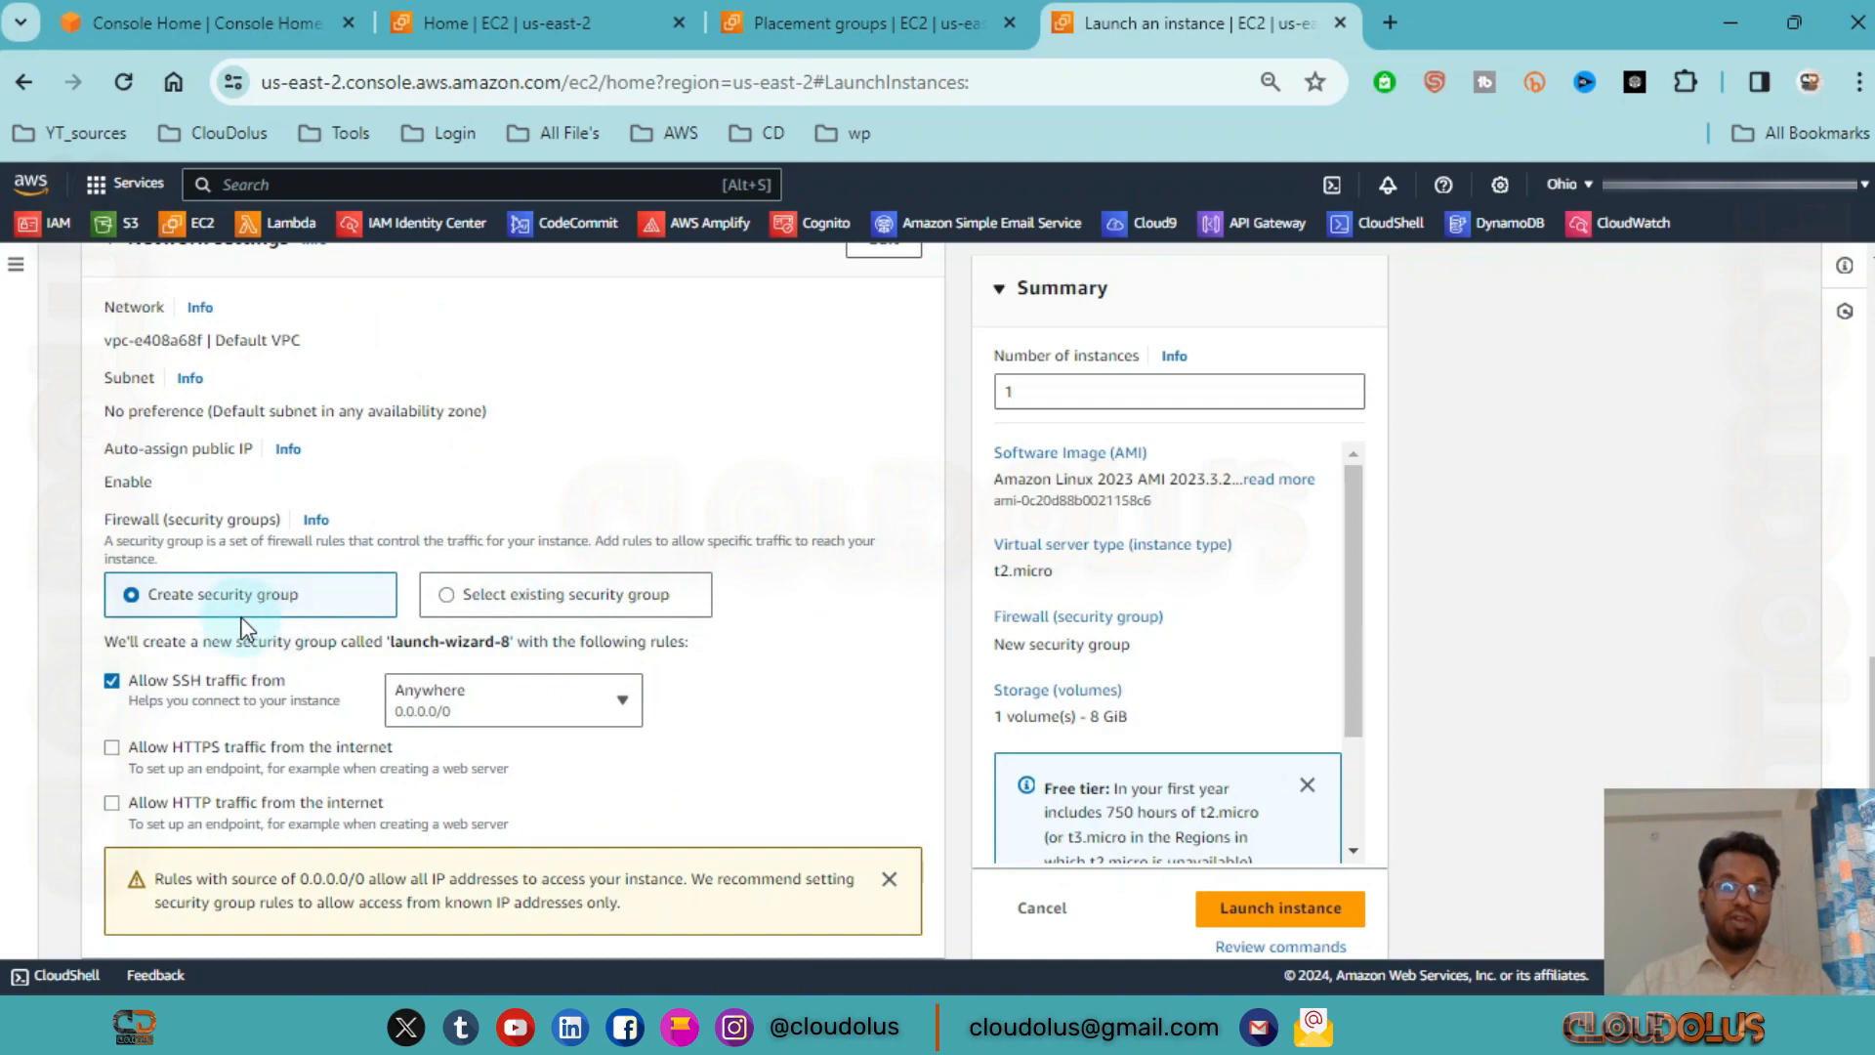
click(559, 607)
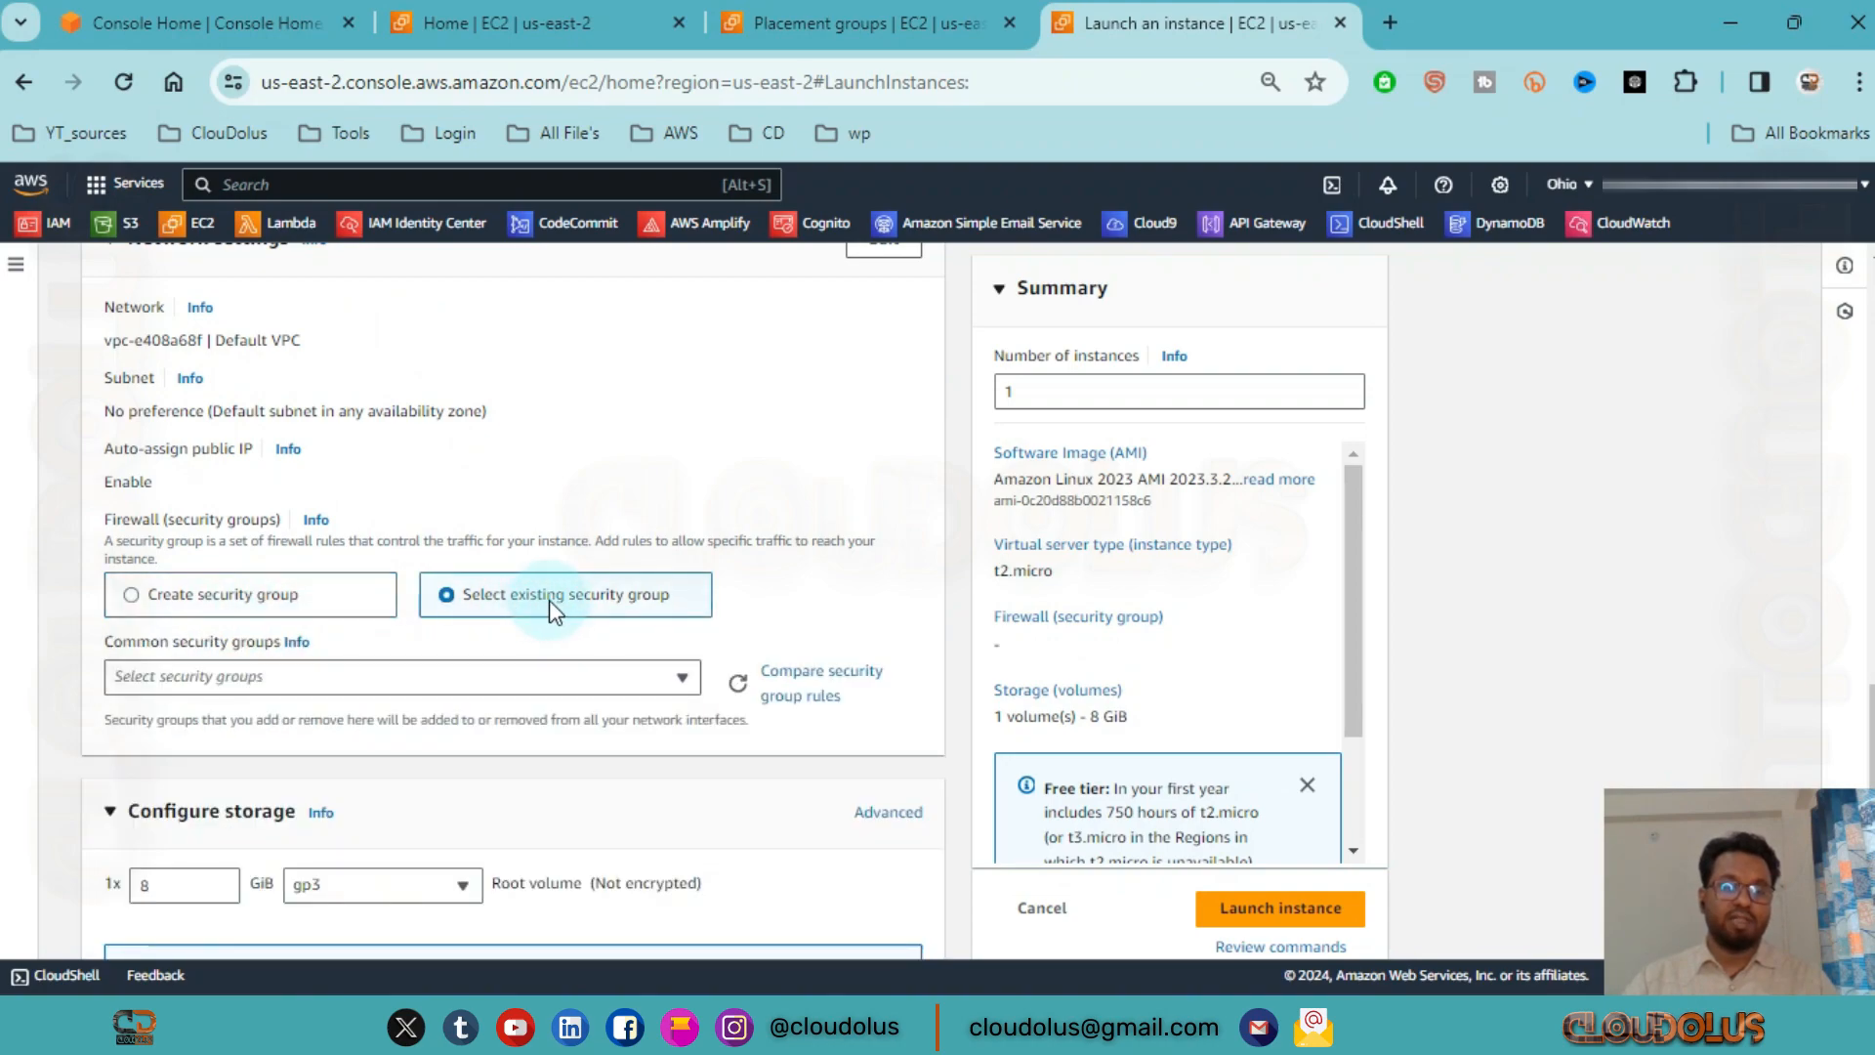
Step: Expand the advanced details of the instance launch and locate the placement group setting
scroll(549, 605, down, 4)
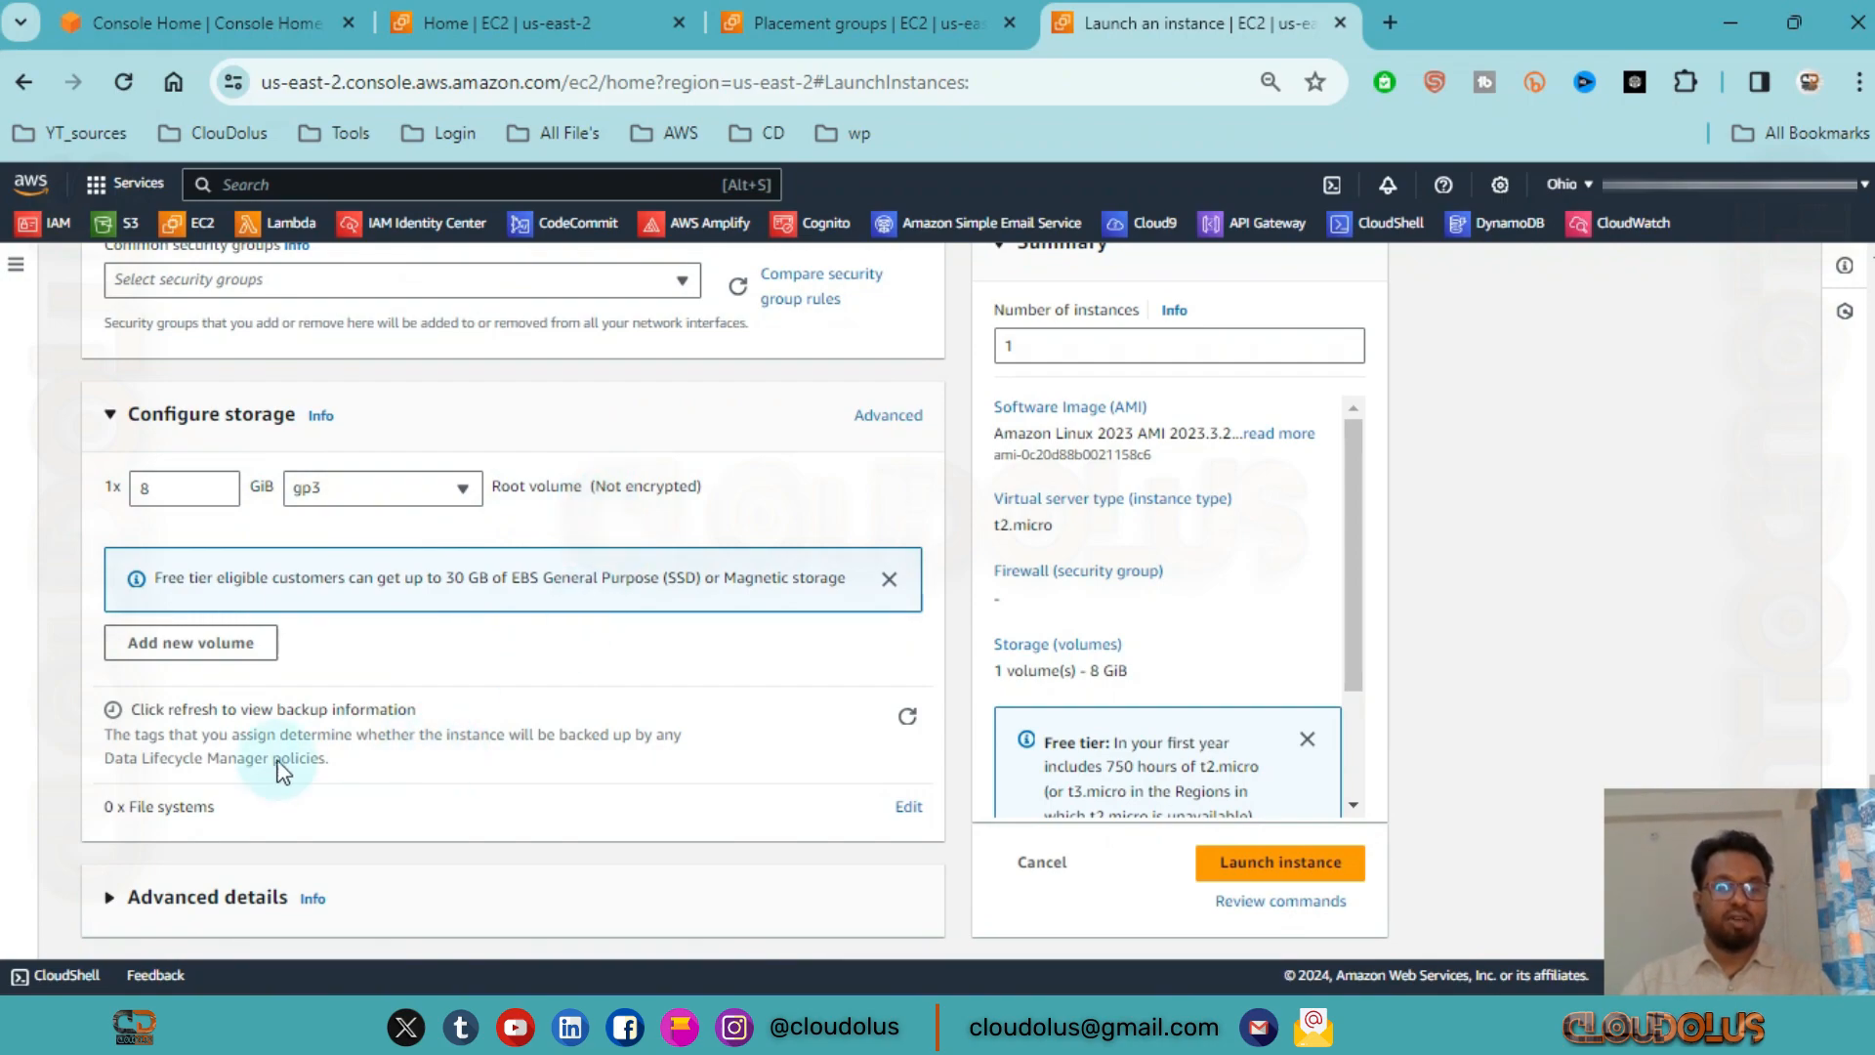
click(103, 910)
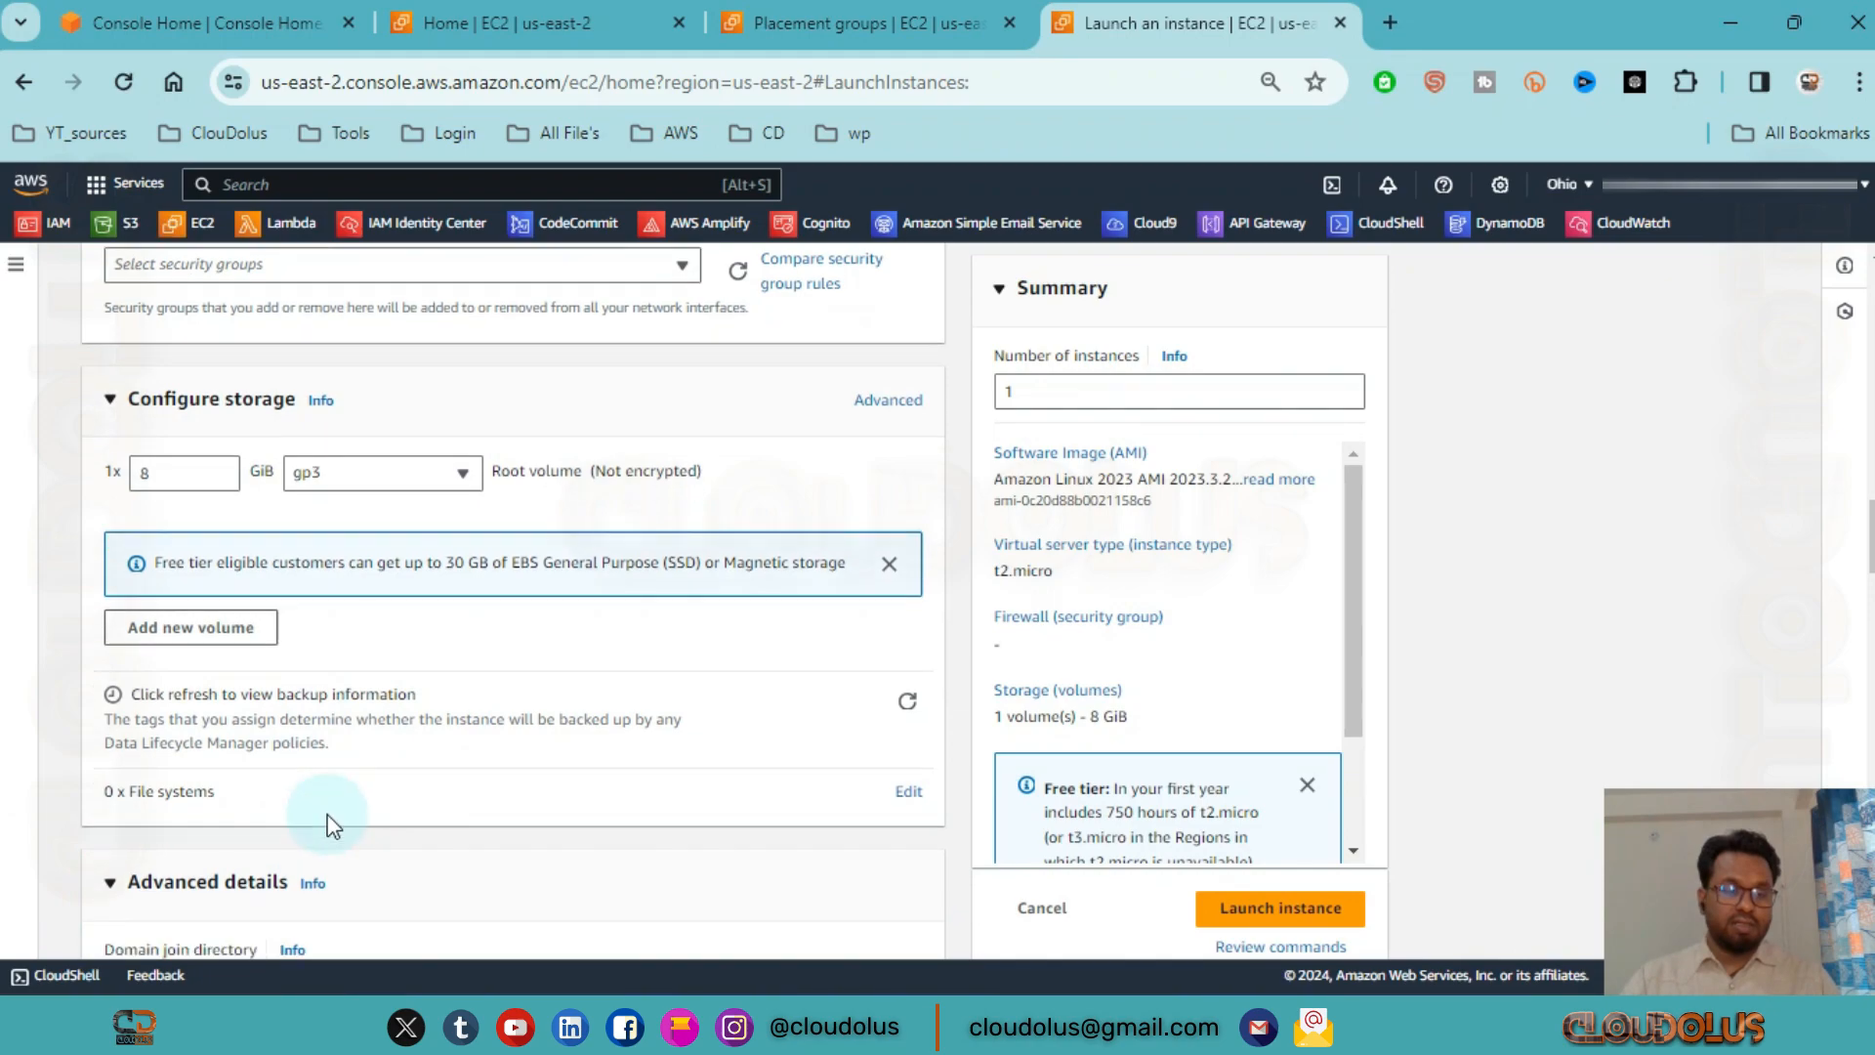
scroll(328, 825, down, 10)
scroll(313, 778, up, 5)
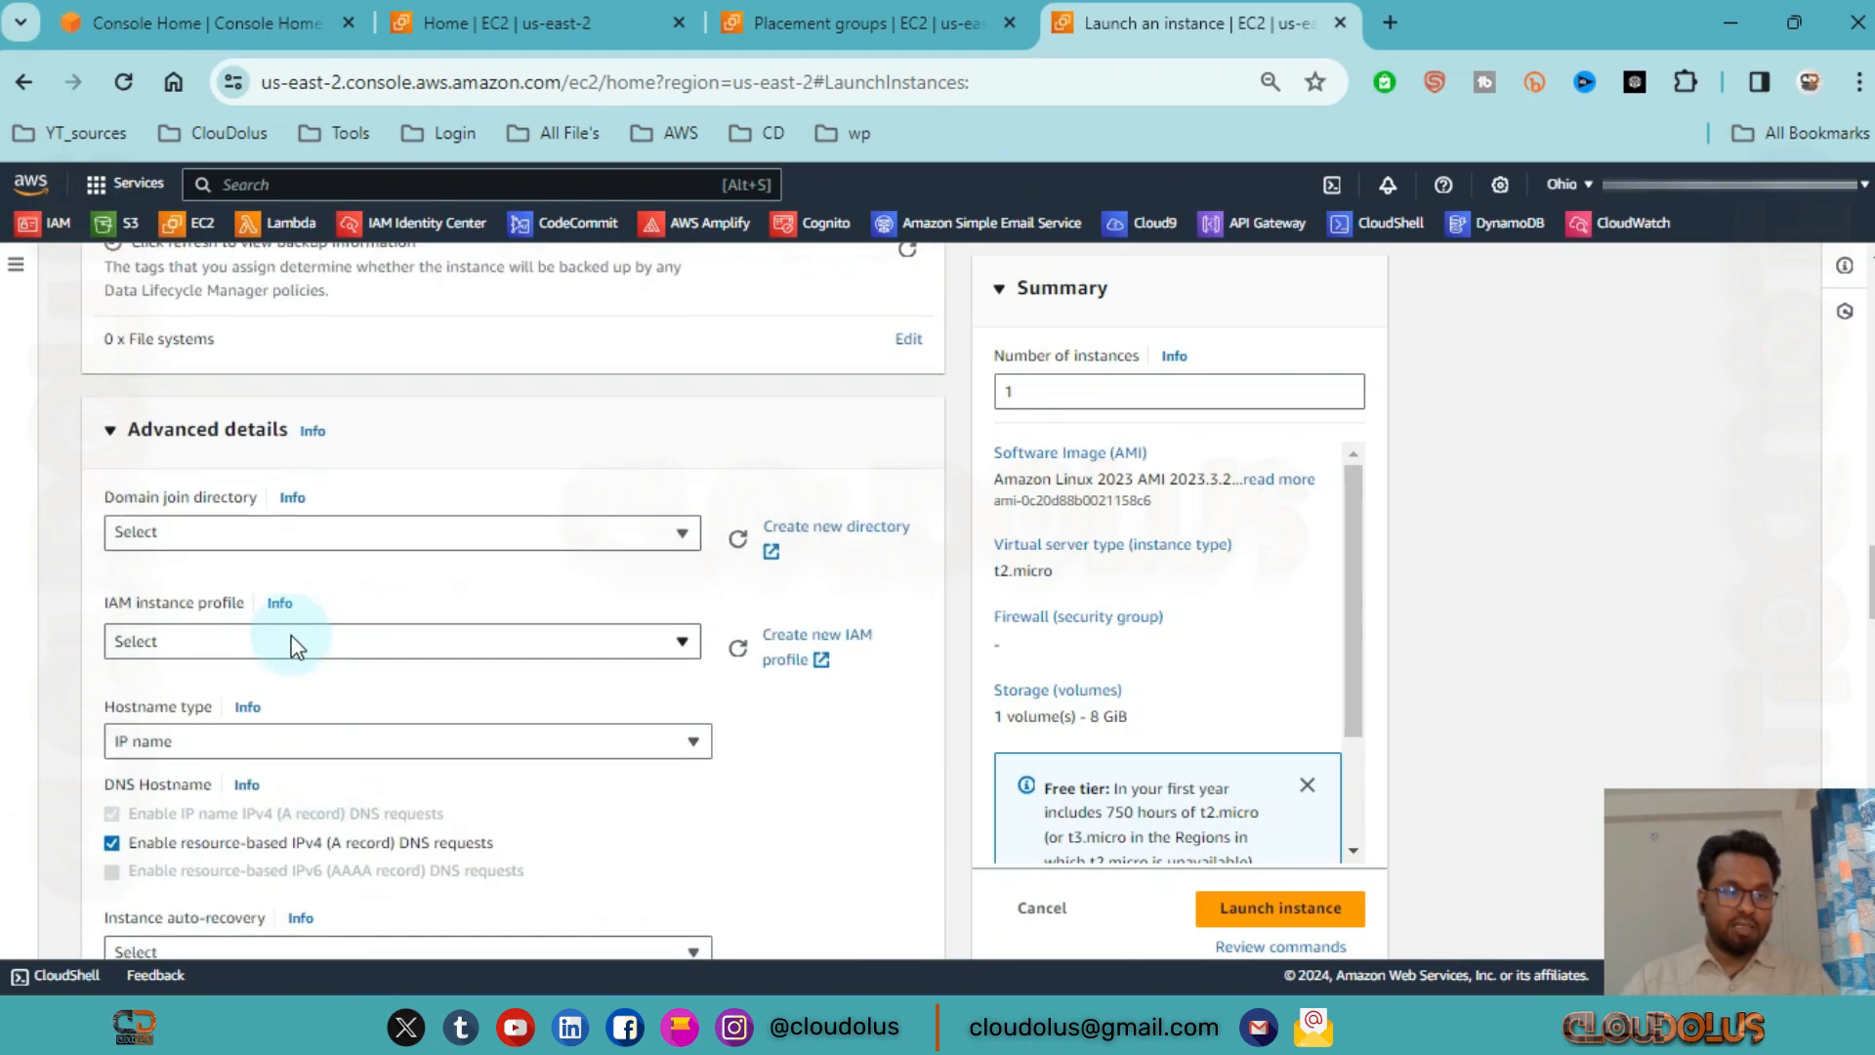
scroll(296, 646, down, 7)
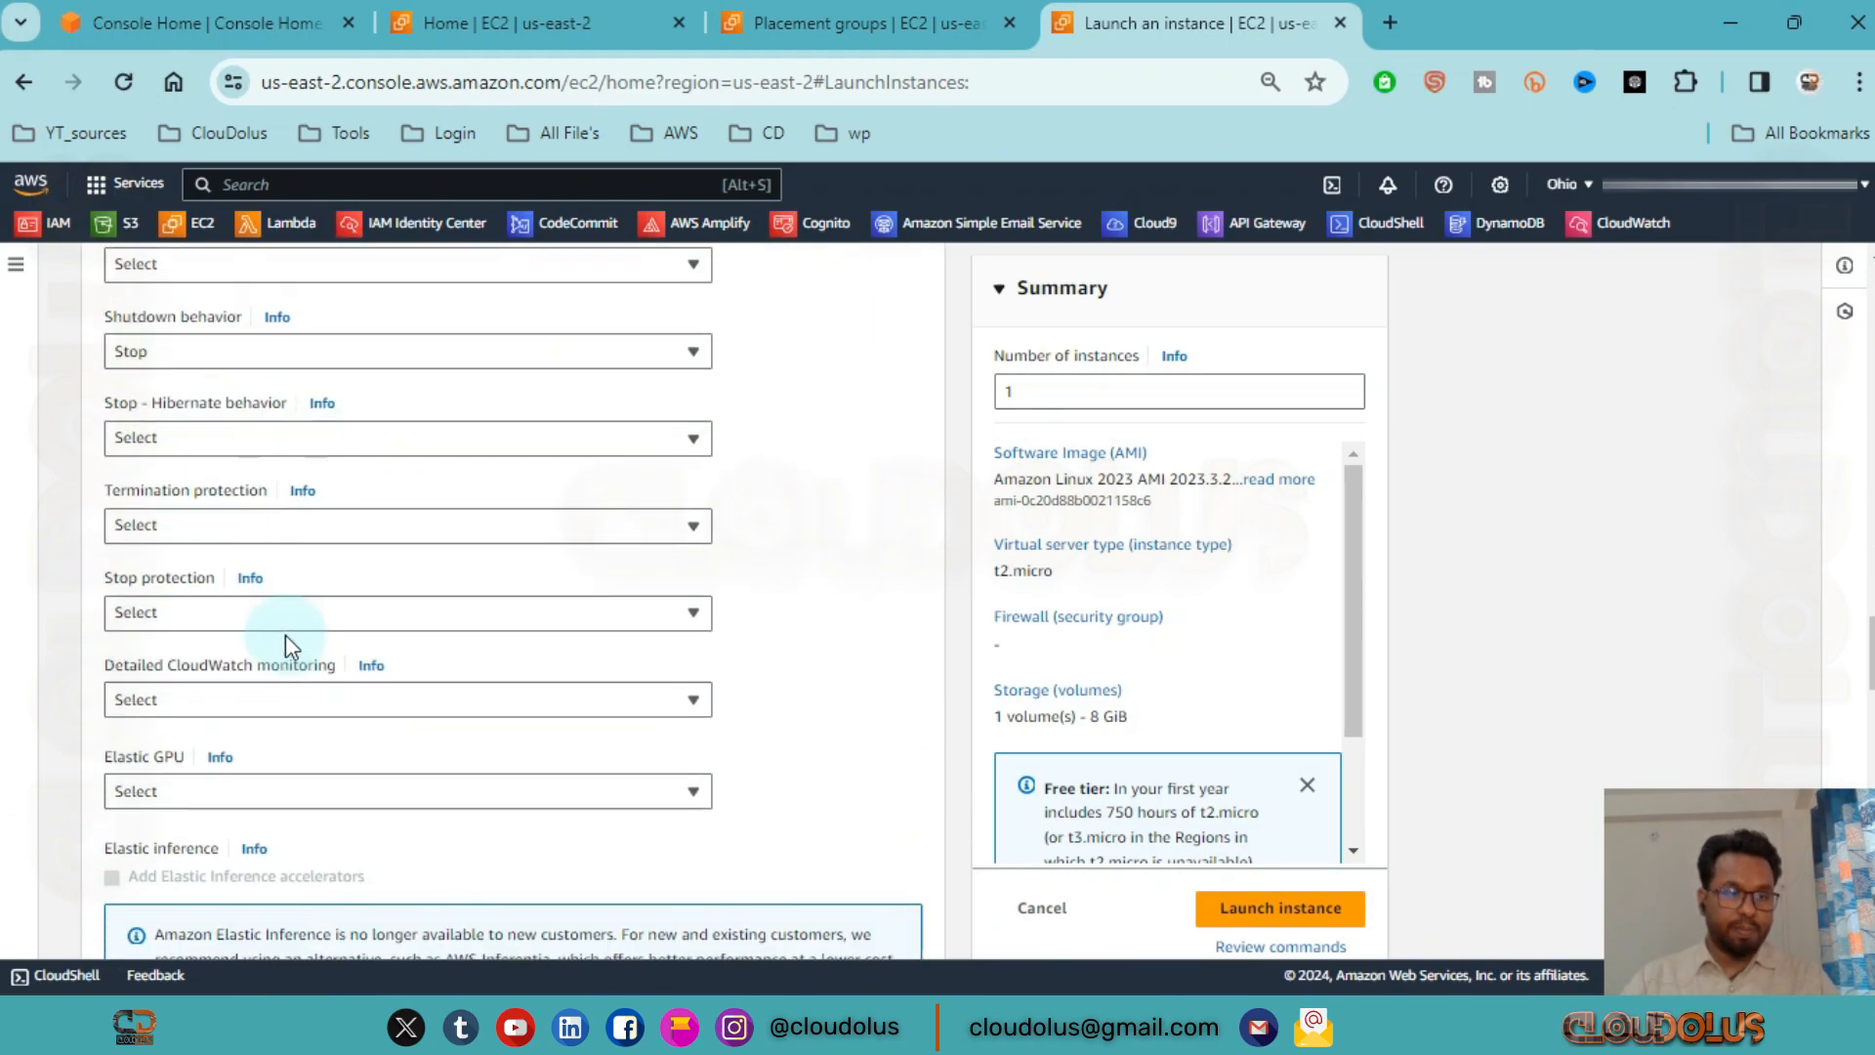
scroll(230, 615, down, 5)
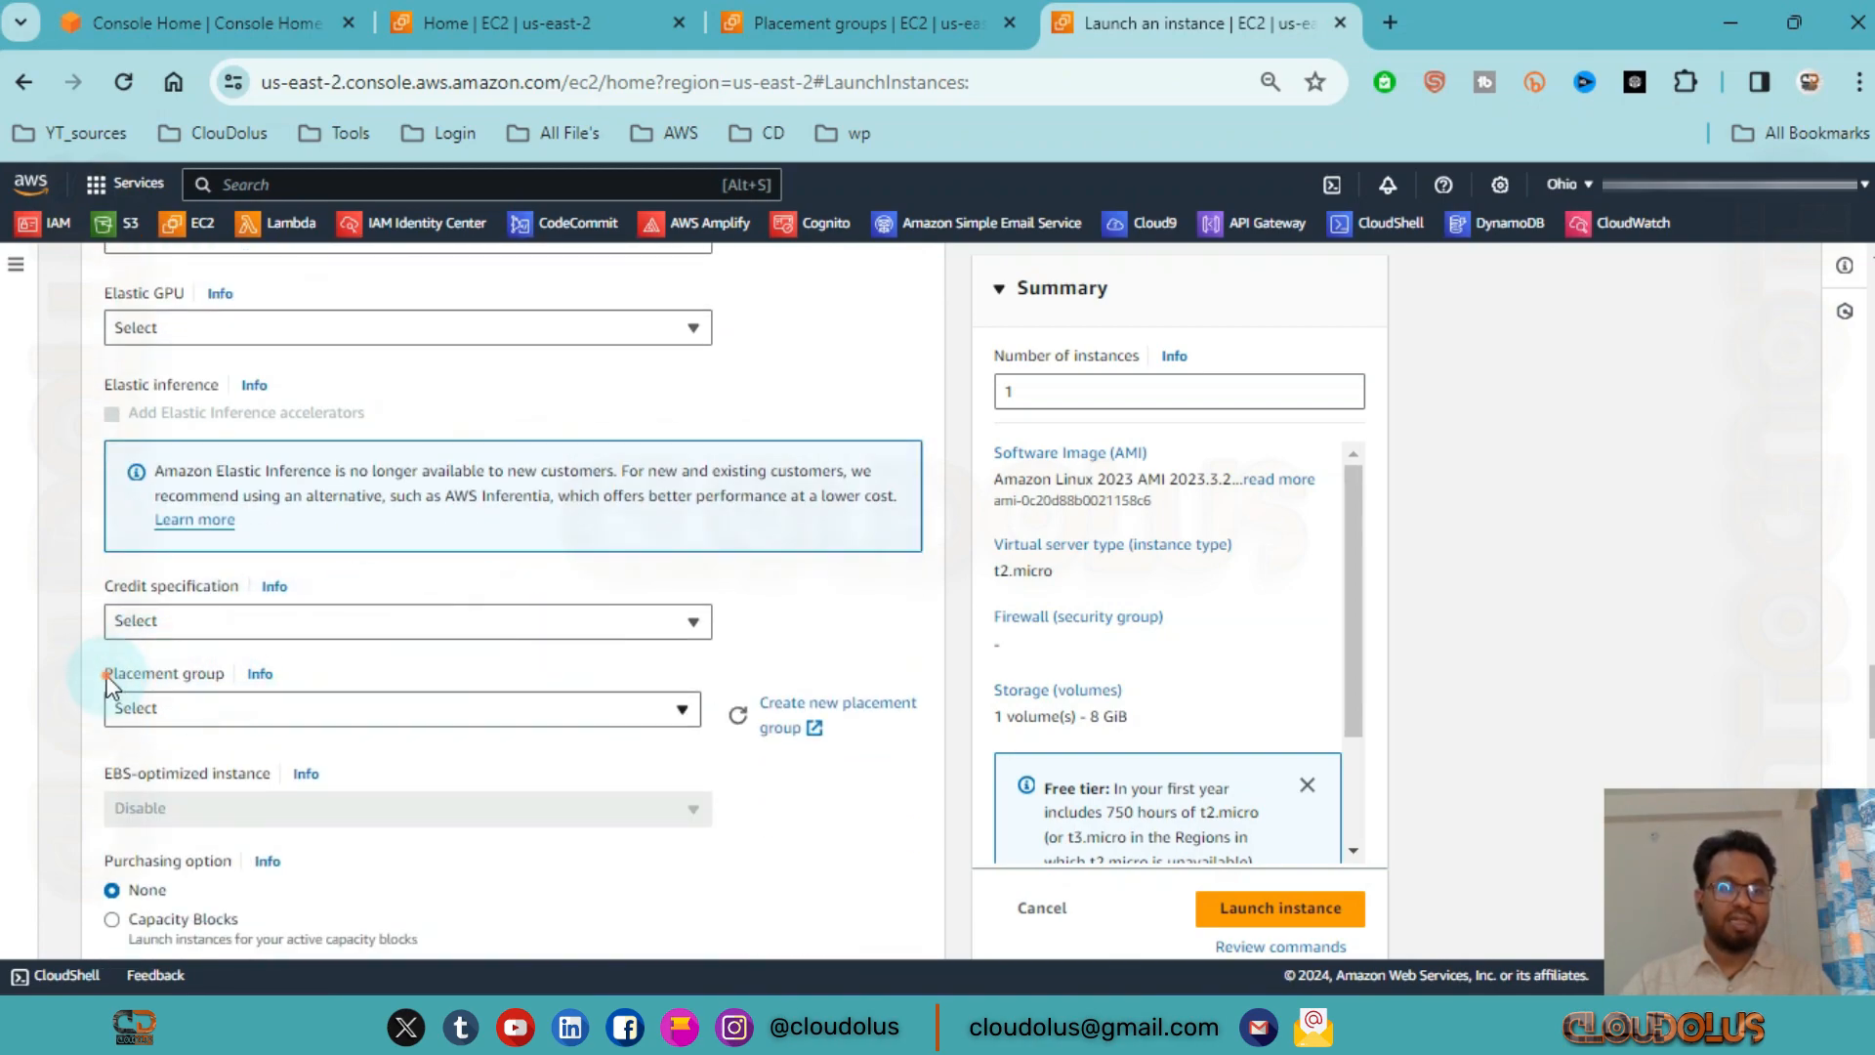
Step: Try my-critical-group and my-distribute-group in turn as the instance's placement group
drag(107, 675, 217, 672)
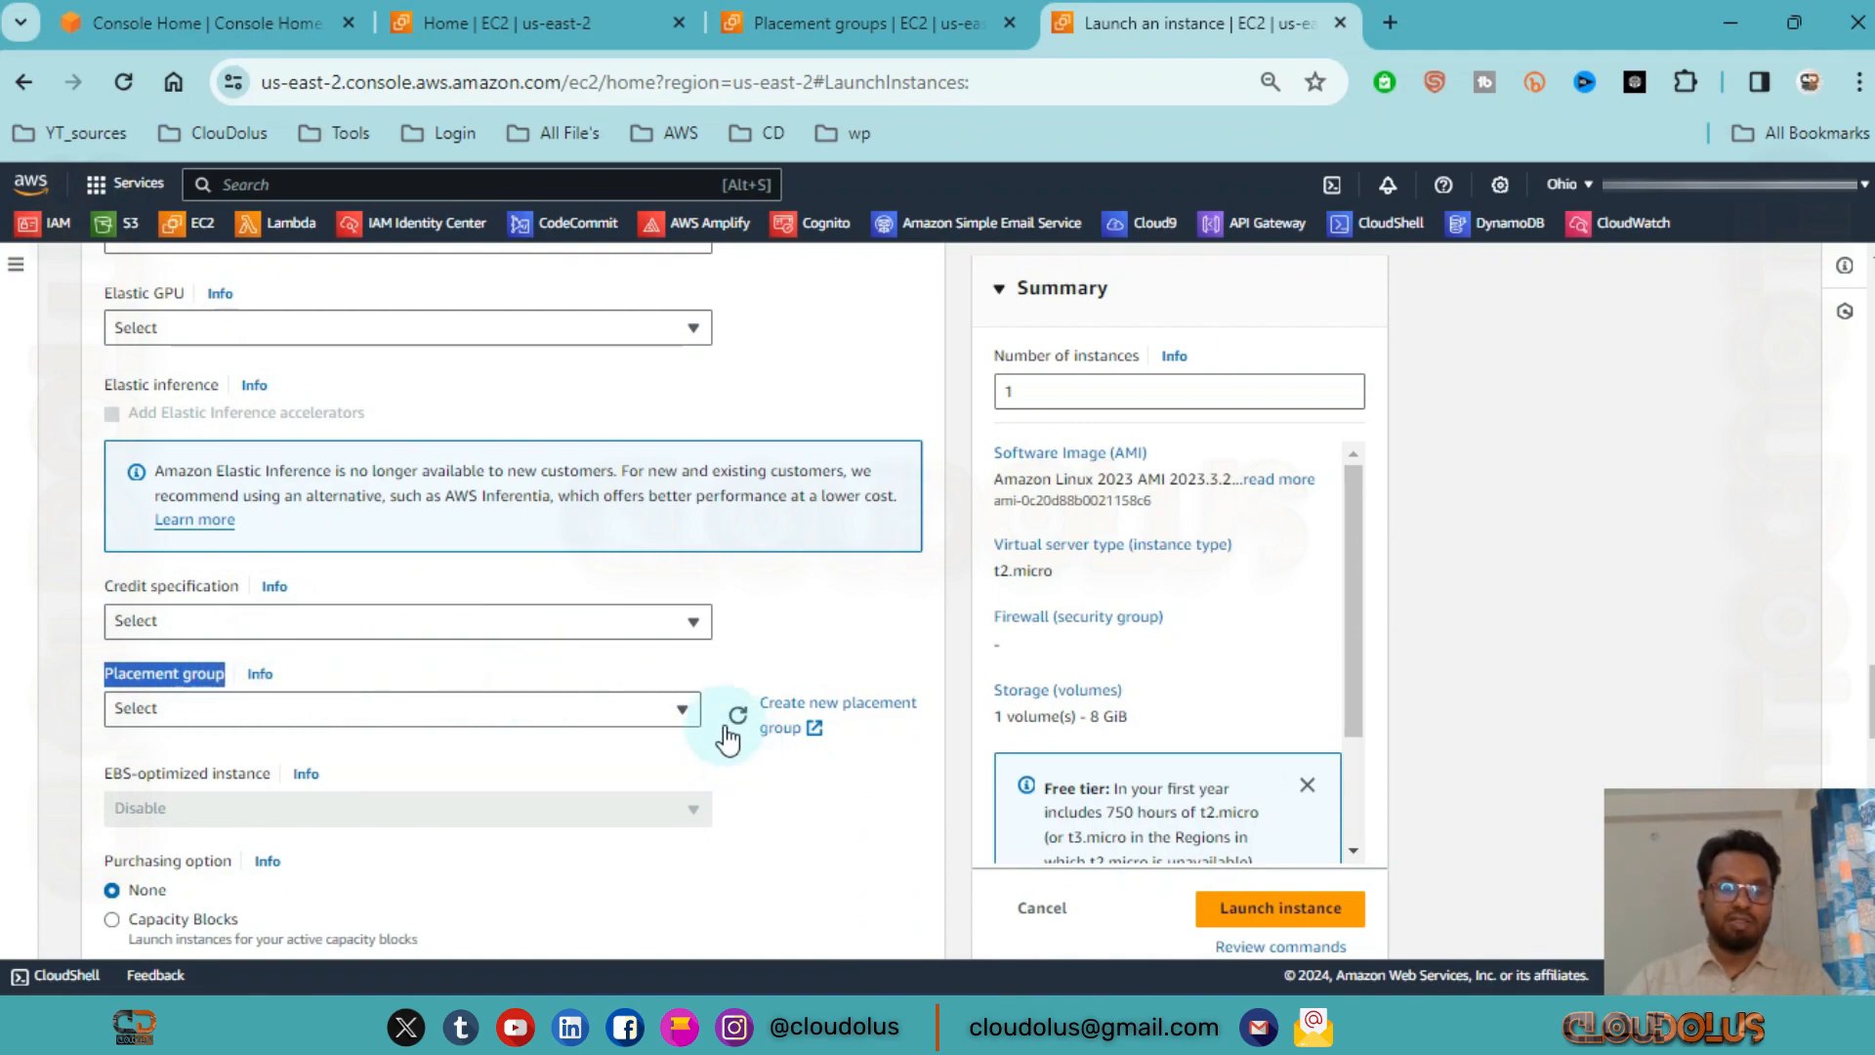
click(654, 718)
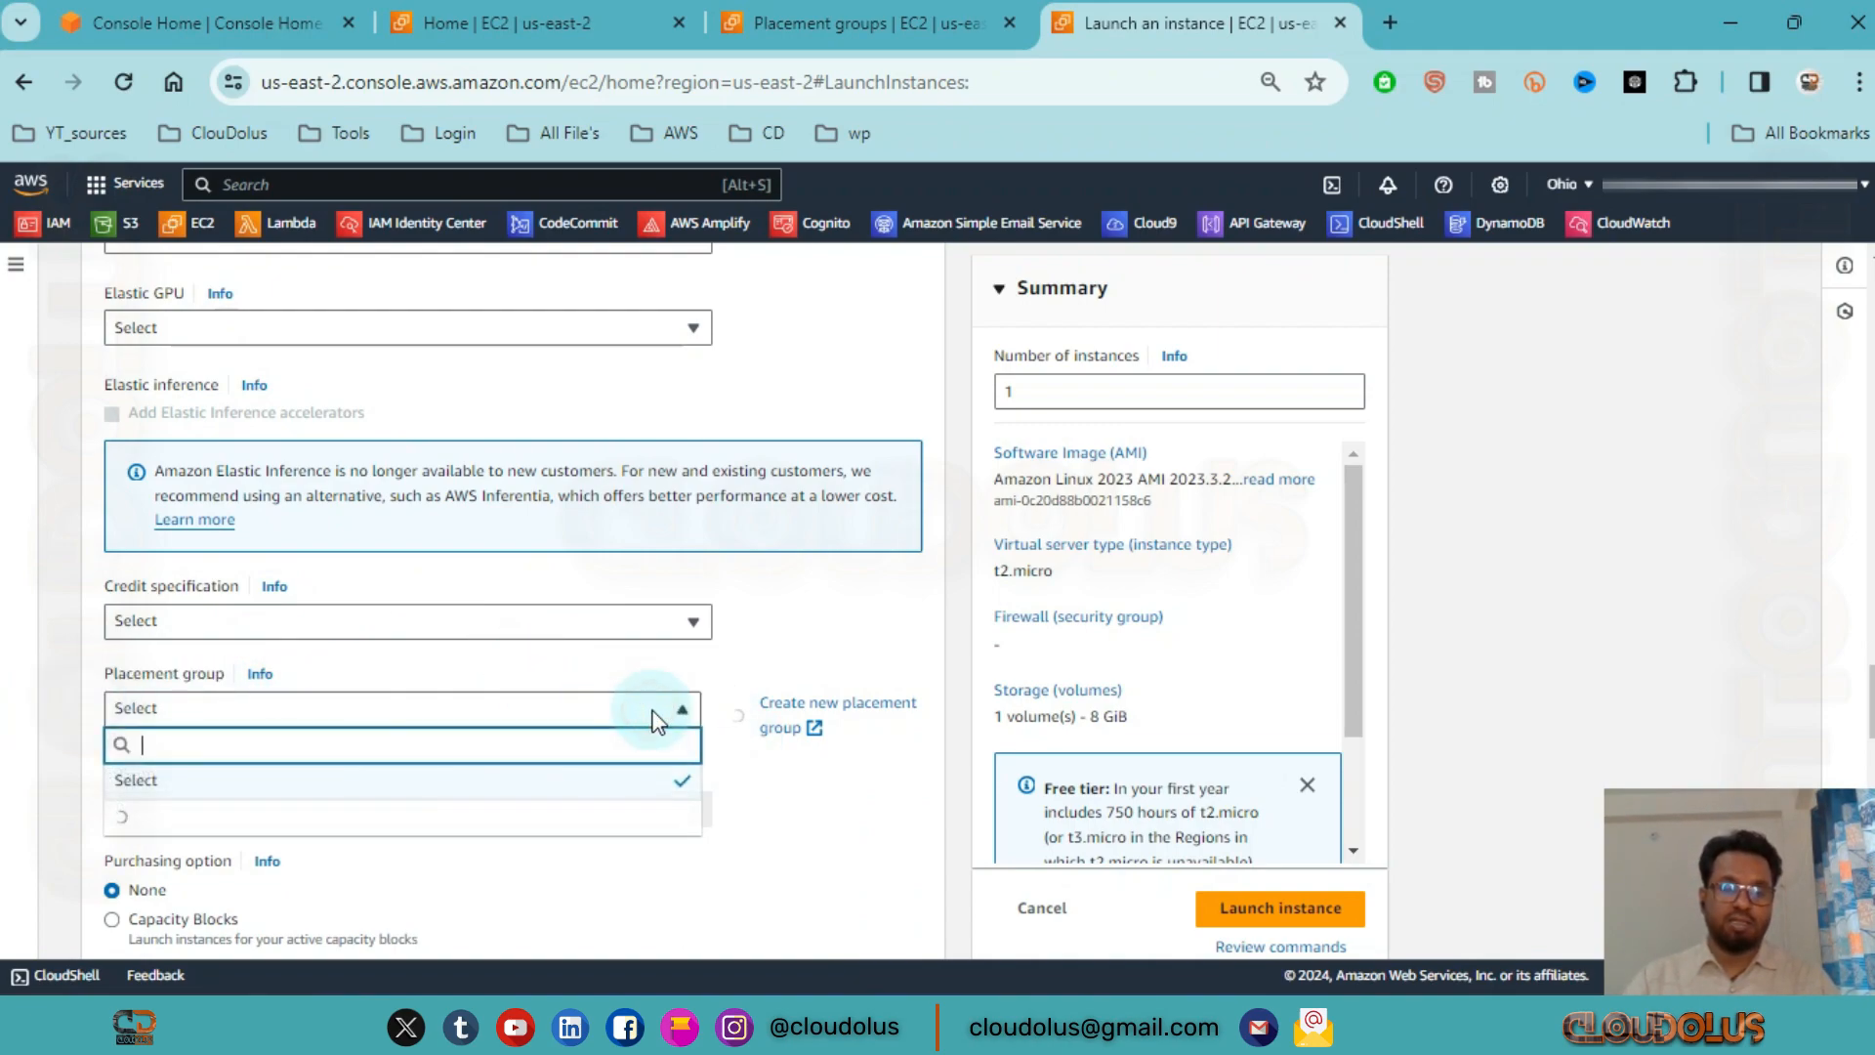
scroll(659, 708, down, 5)
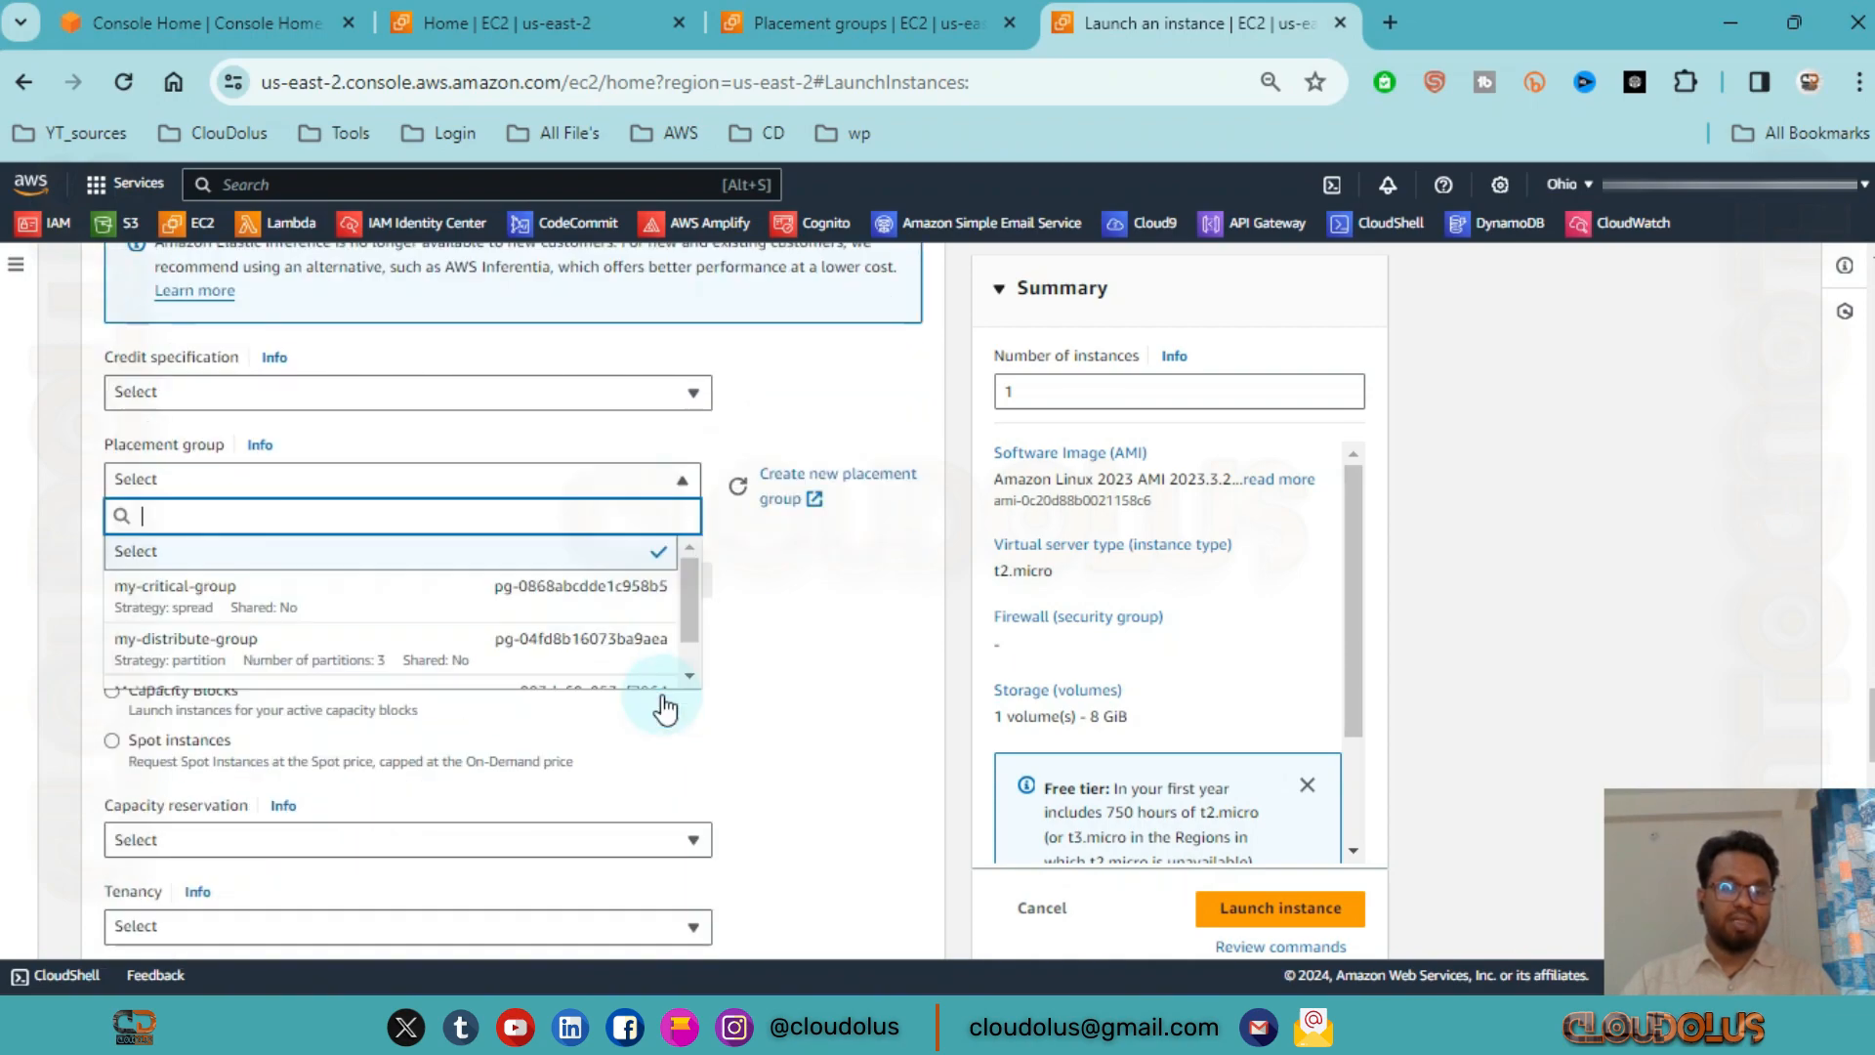
scroll(234, 449, up, 2)
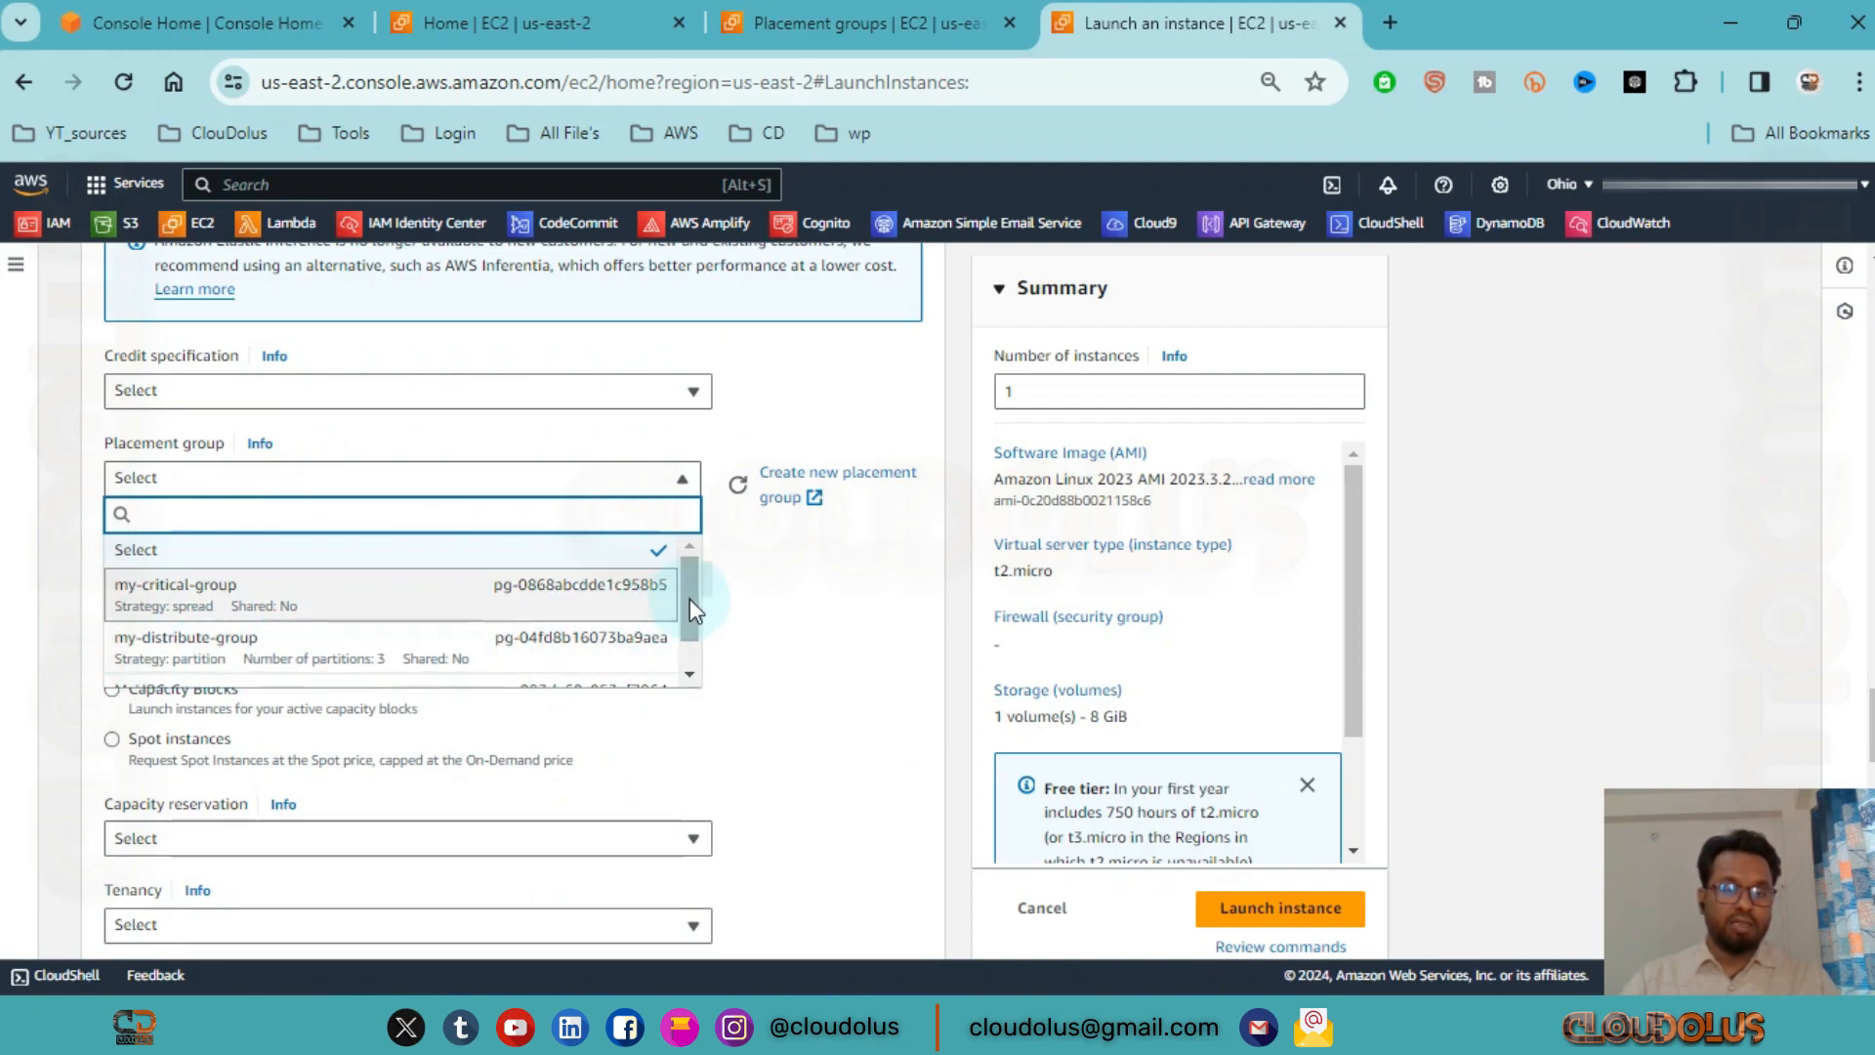
drag(689, 600, 676, 632)
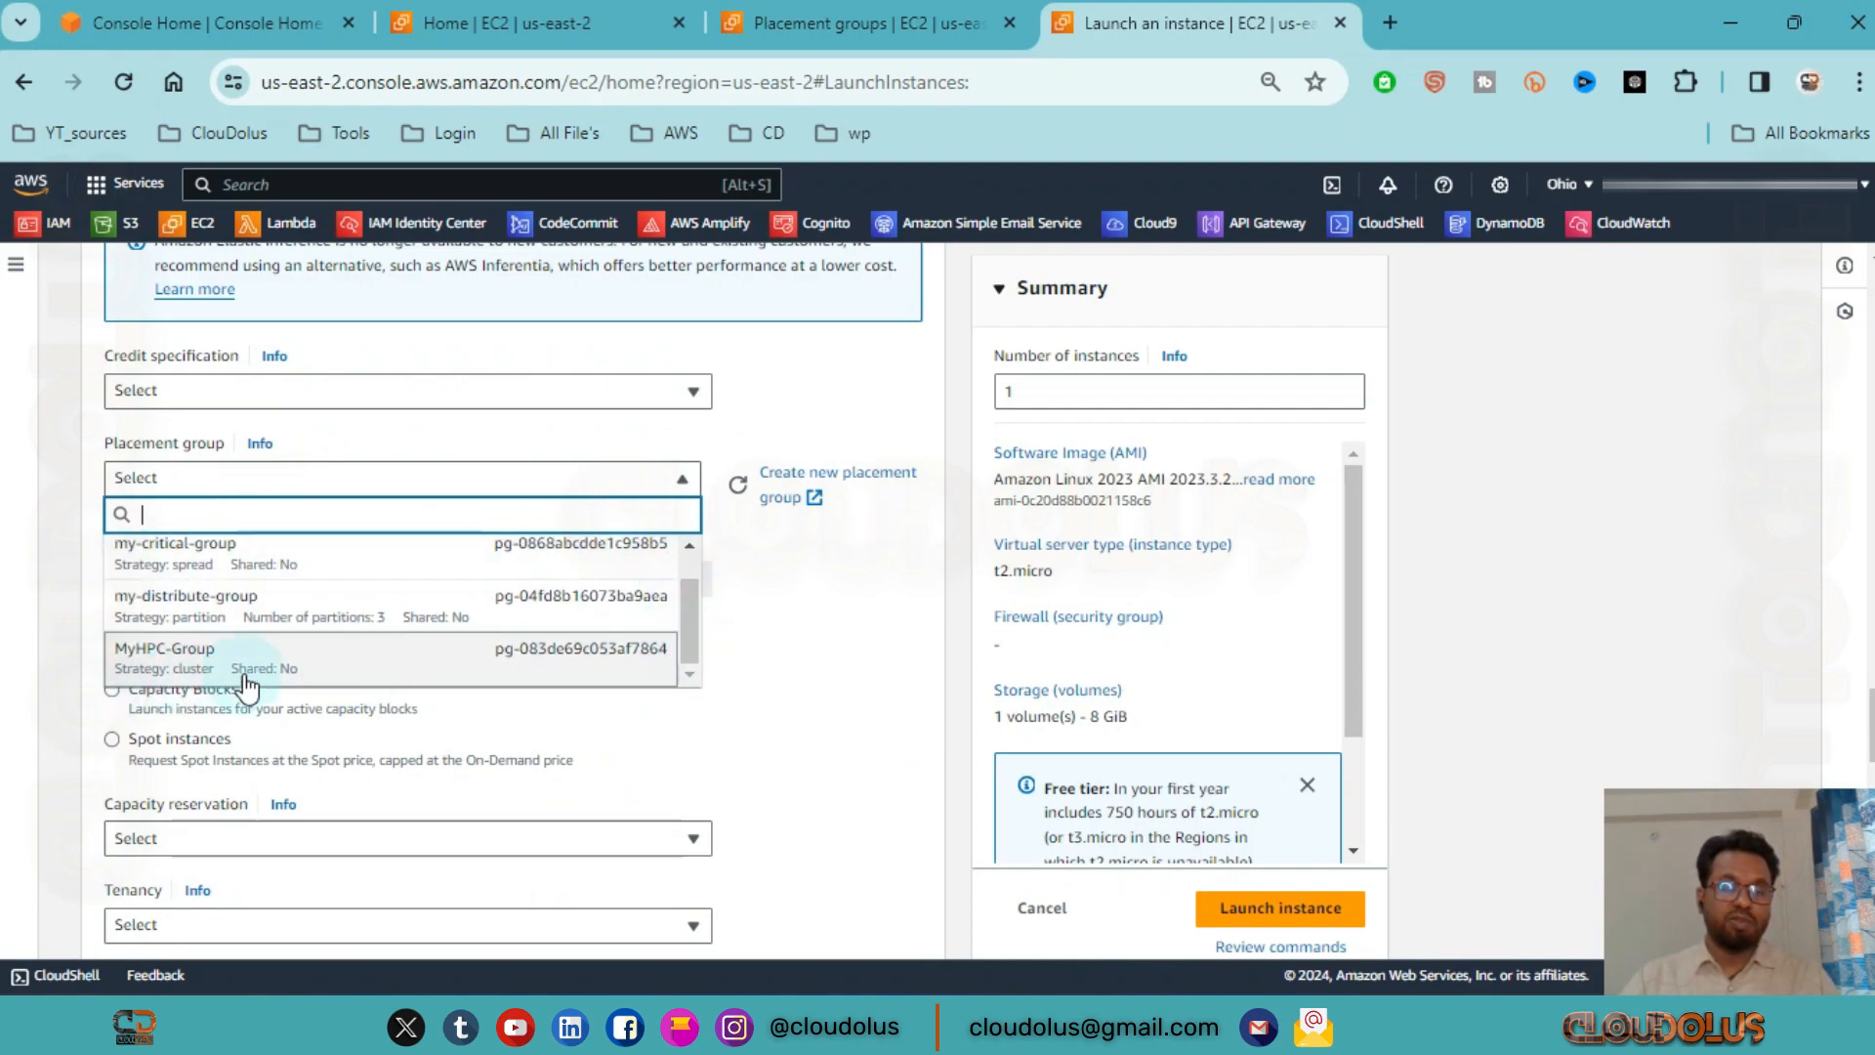
click(296, 573)
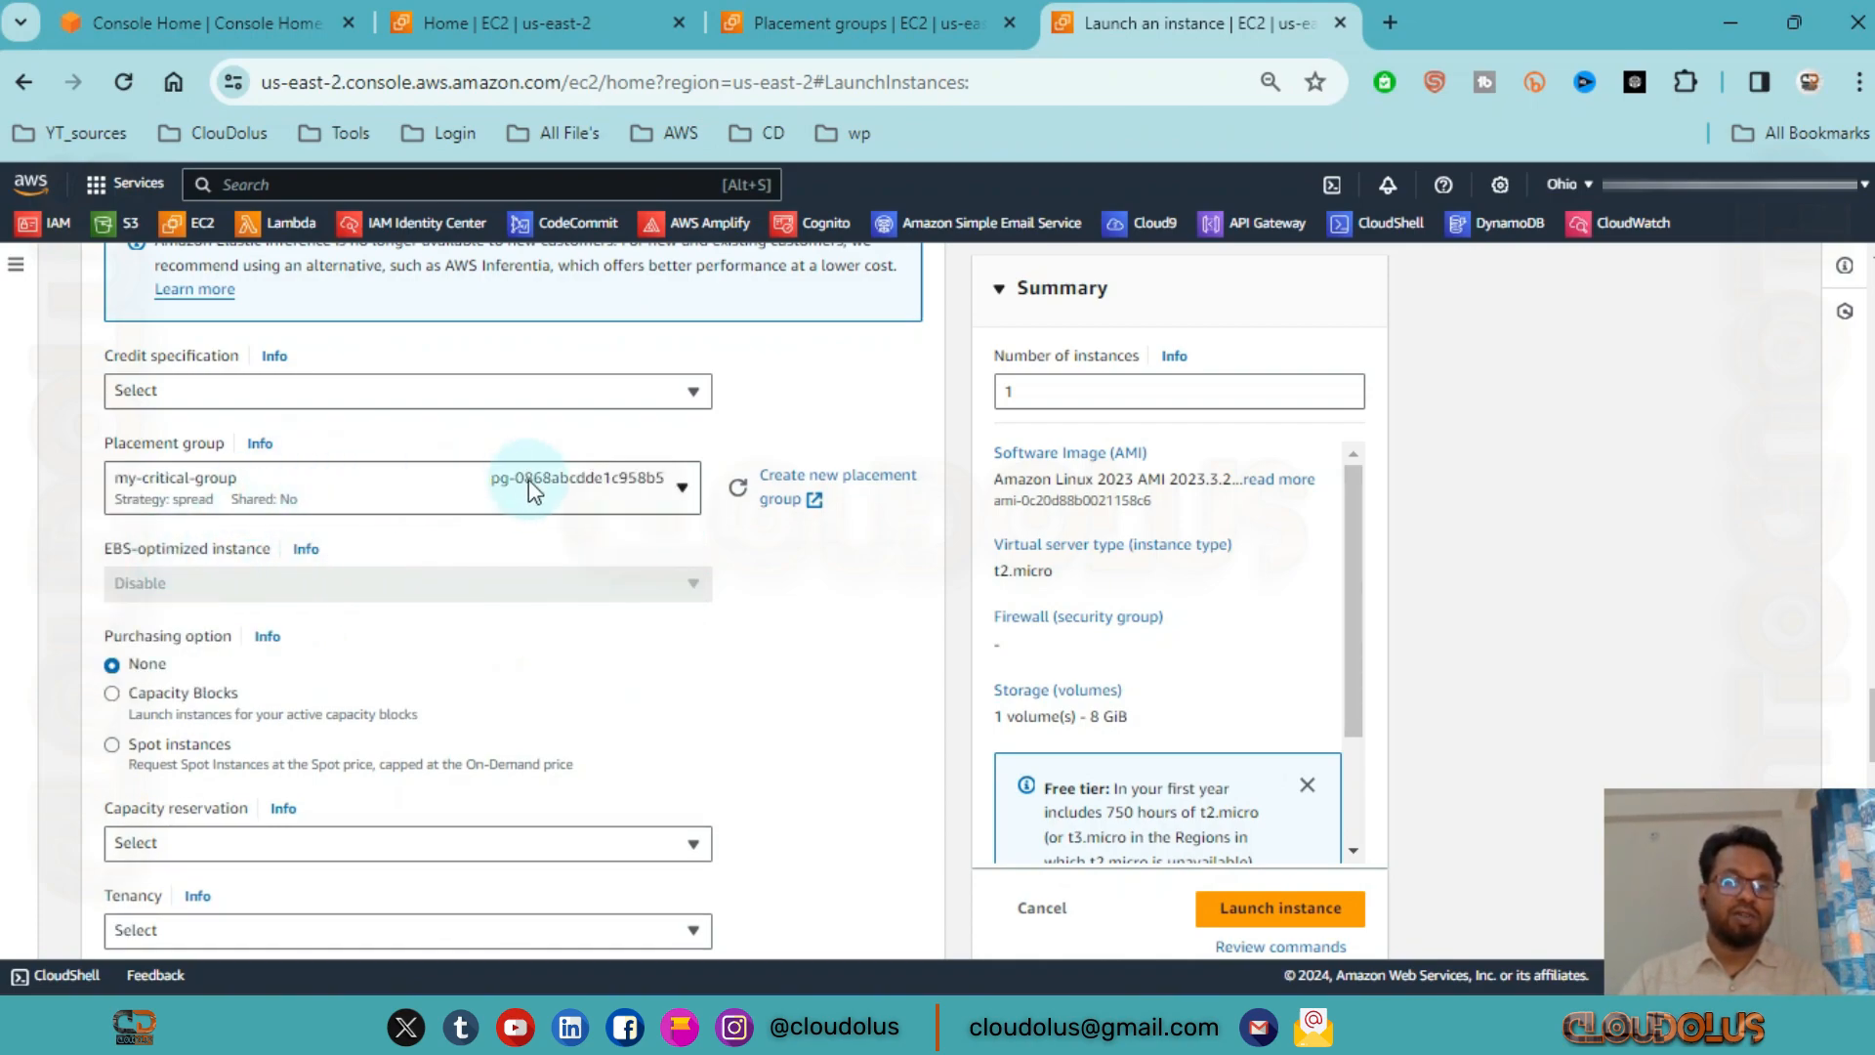
click(683, 488)
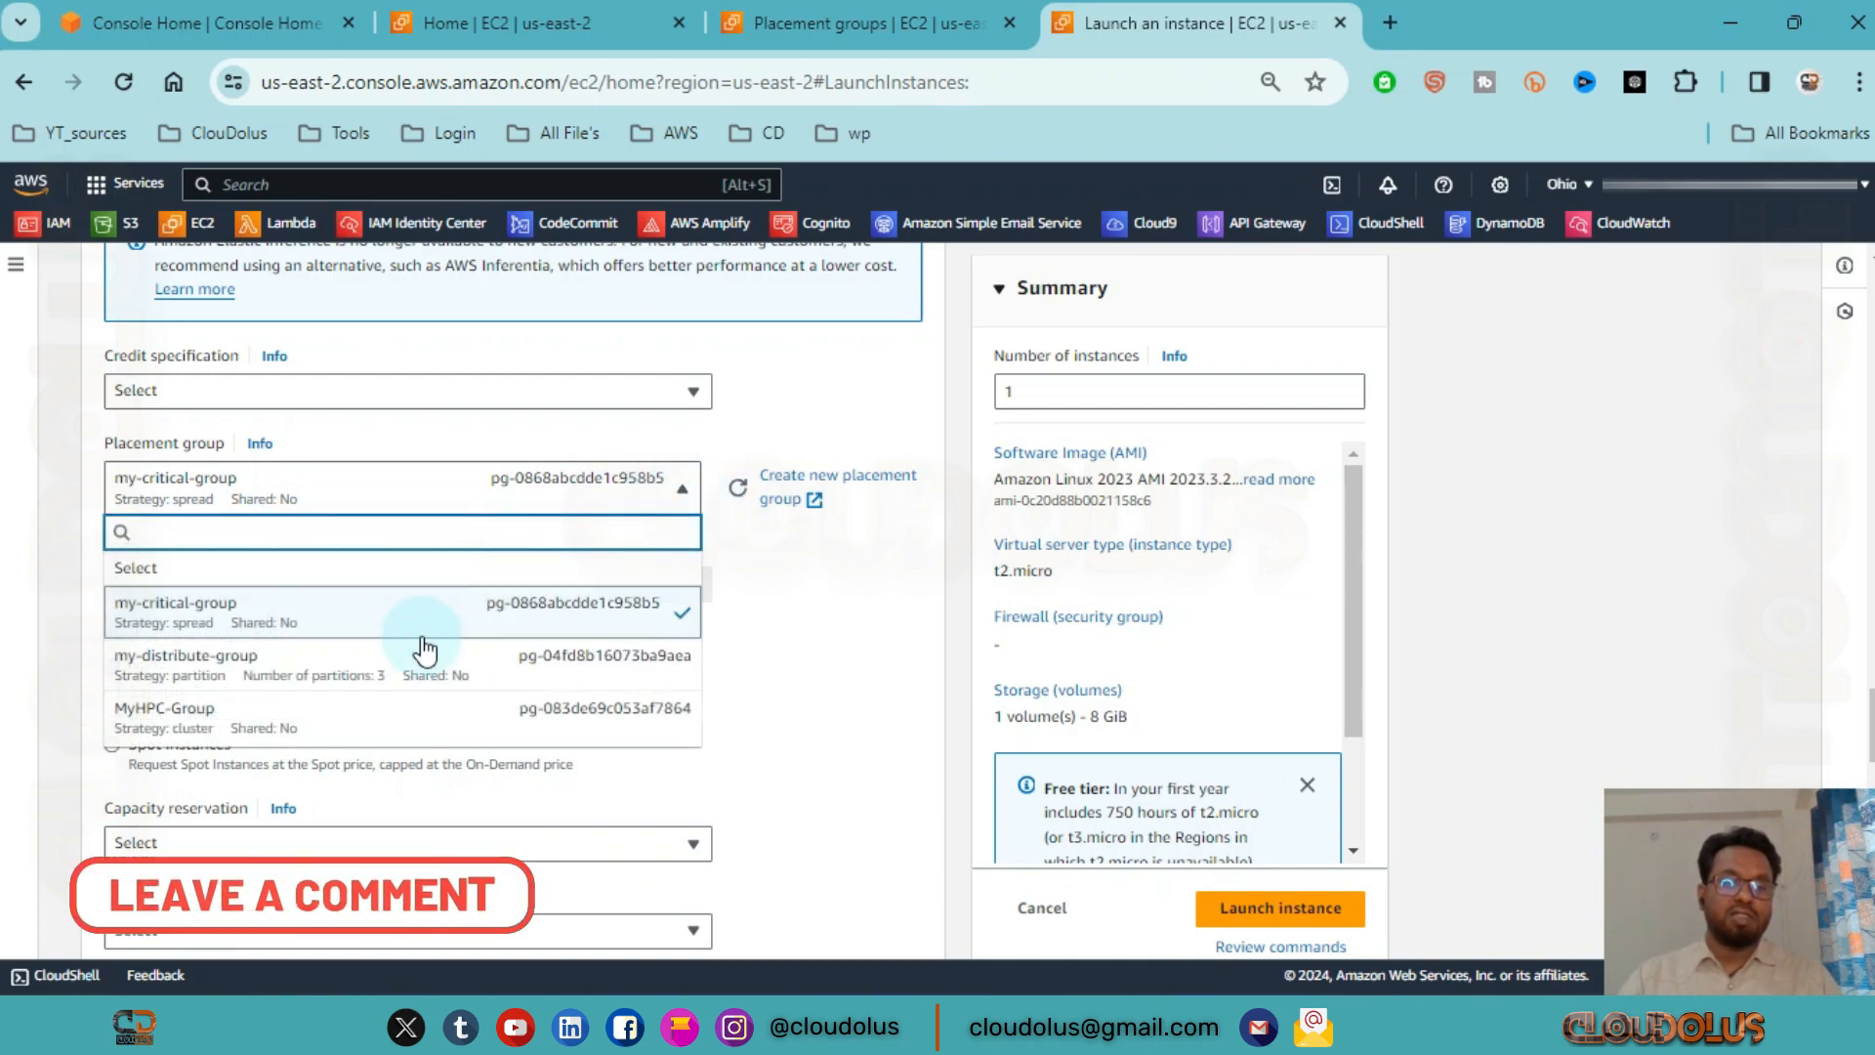
click(425, 679)
Step: Set the instance's placement group to MyHPC-Group, reopen the group choices and look over the launch summary
click(676, 493)
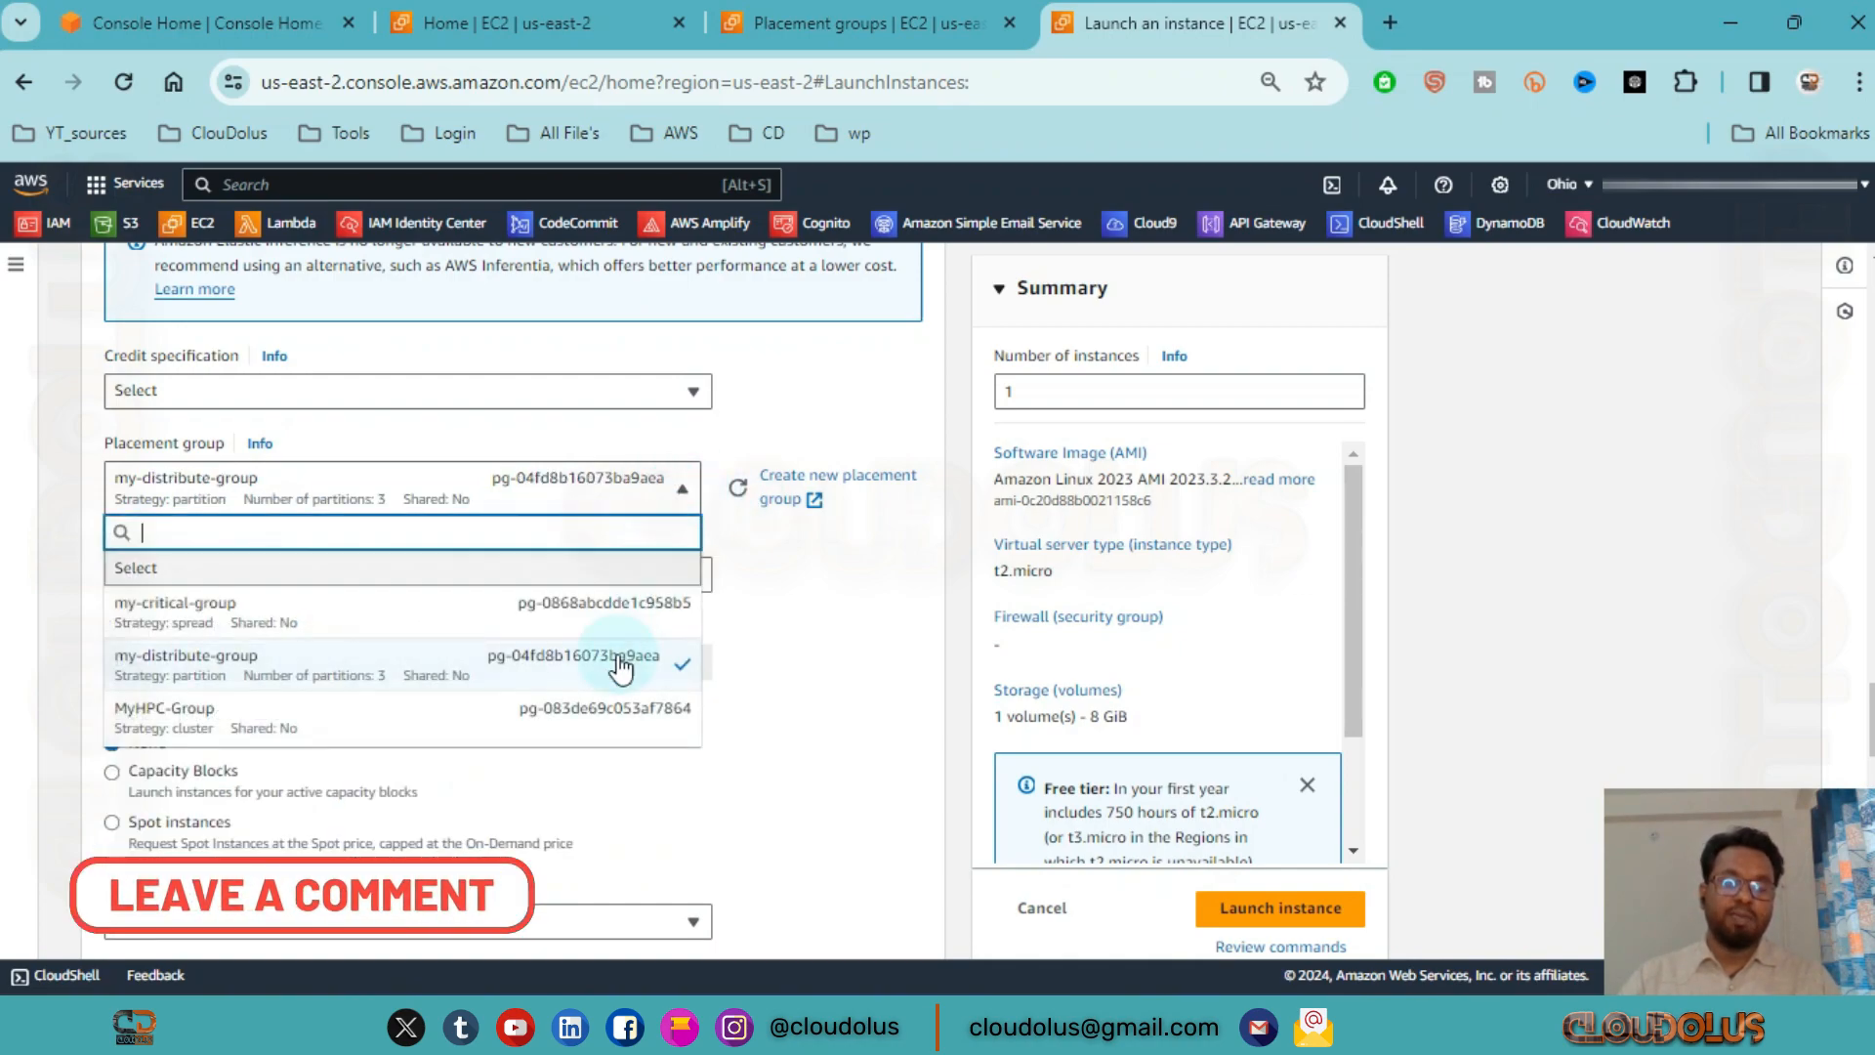
click(519, 732)
click(664, 487)
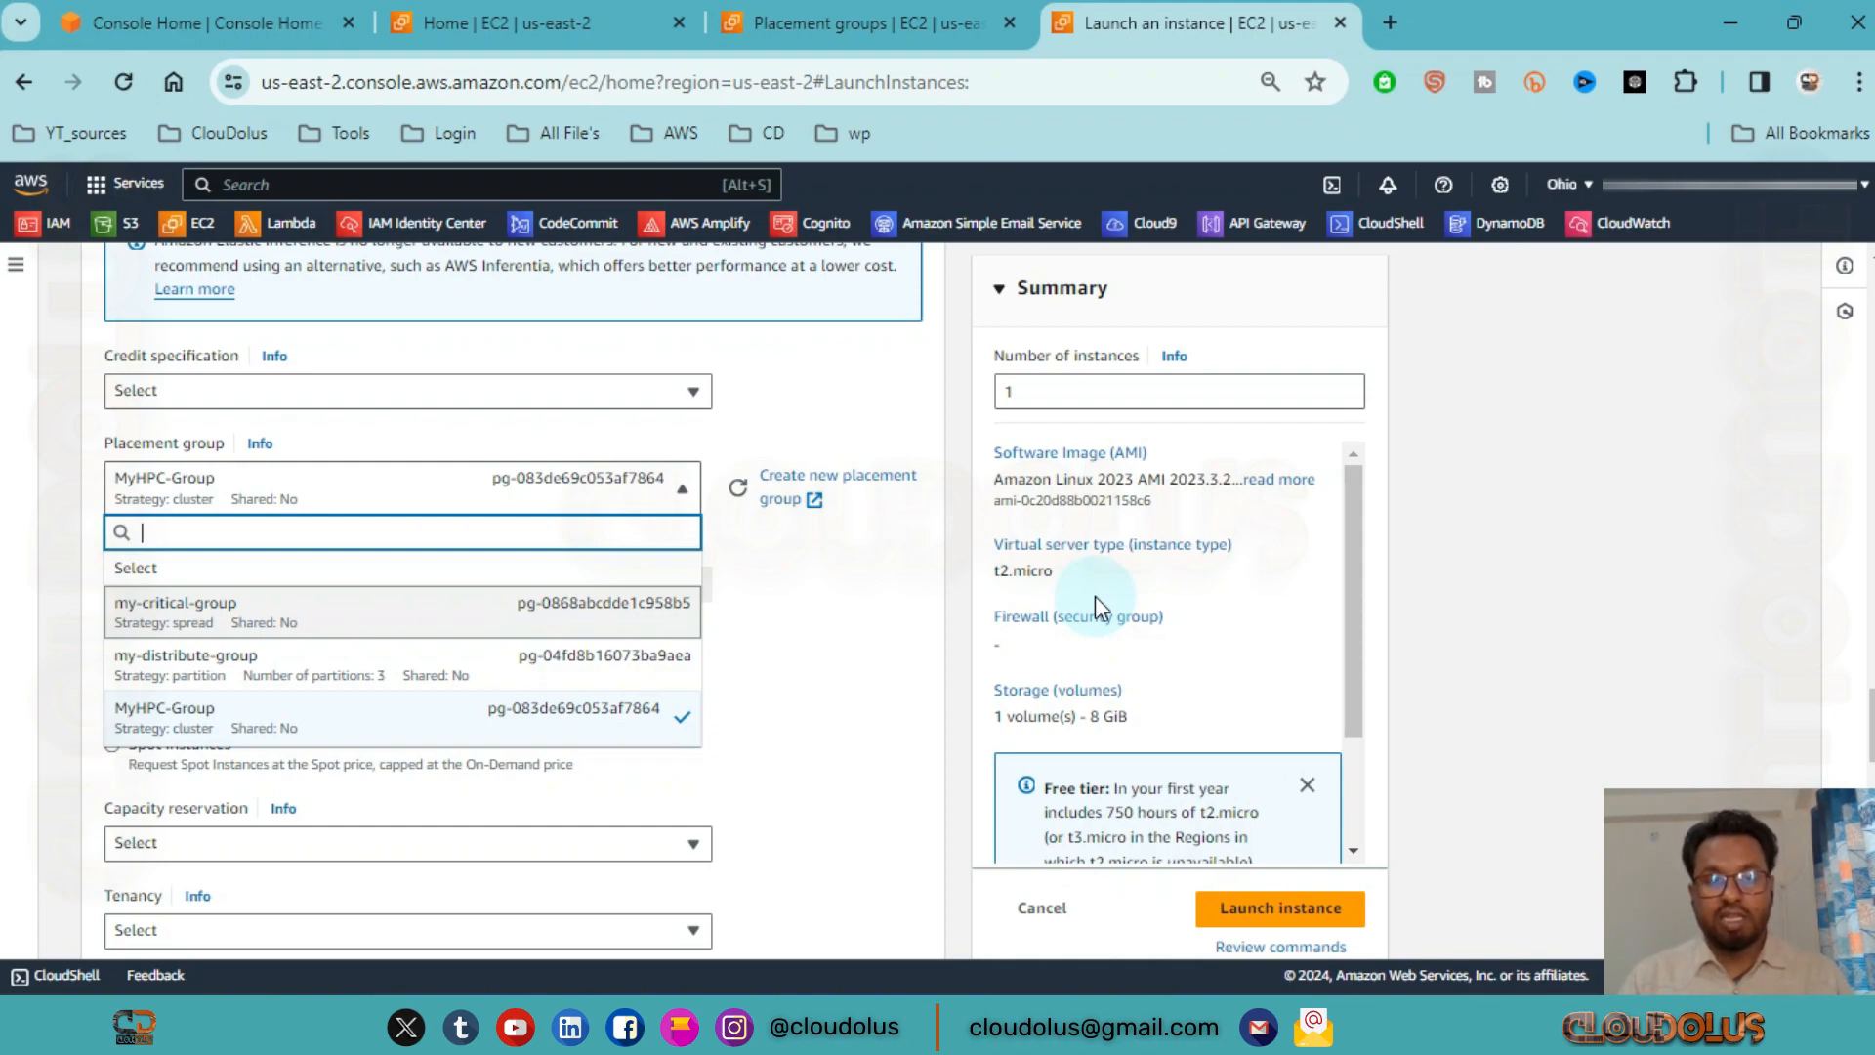
scroll(1150, 591, down, 2)
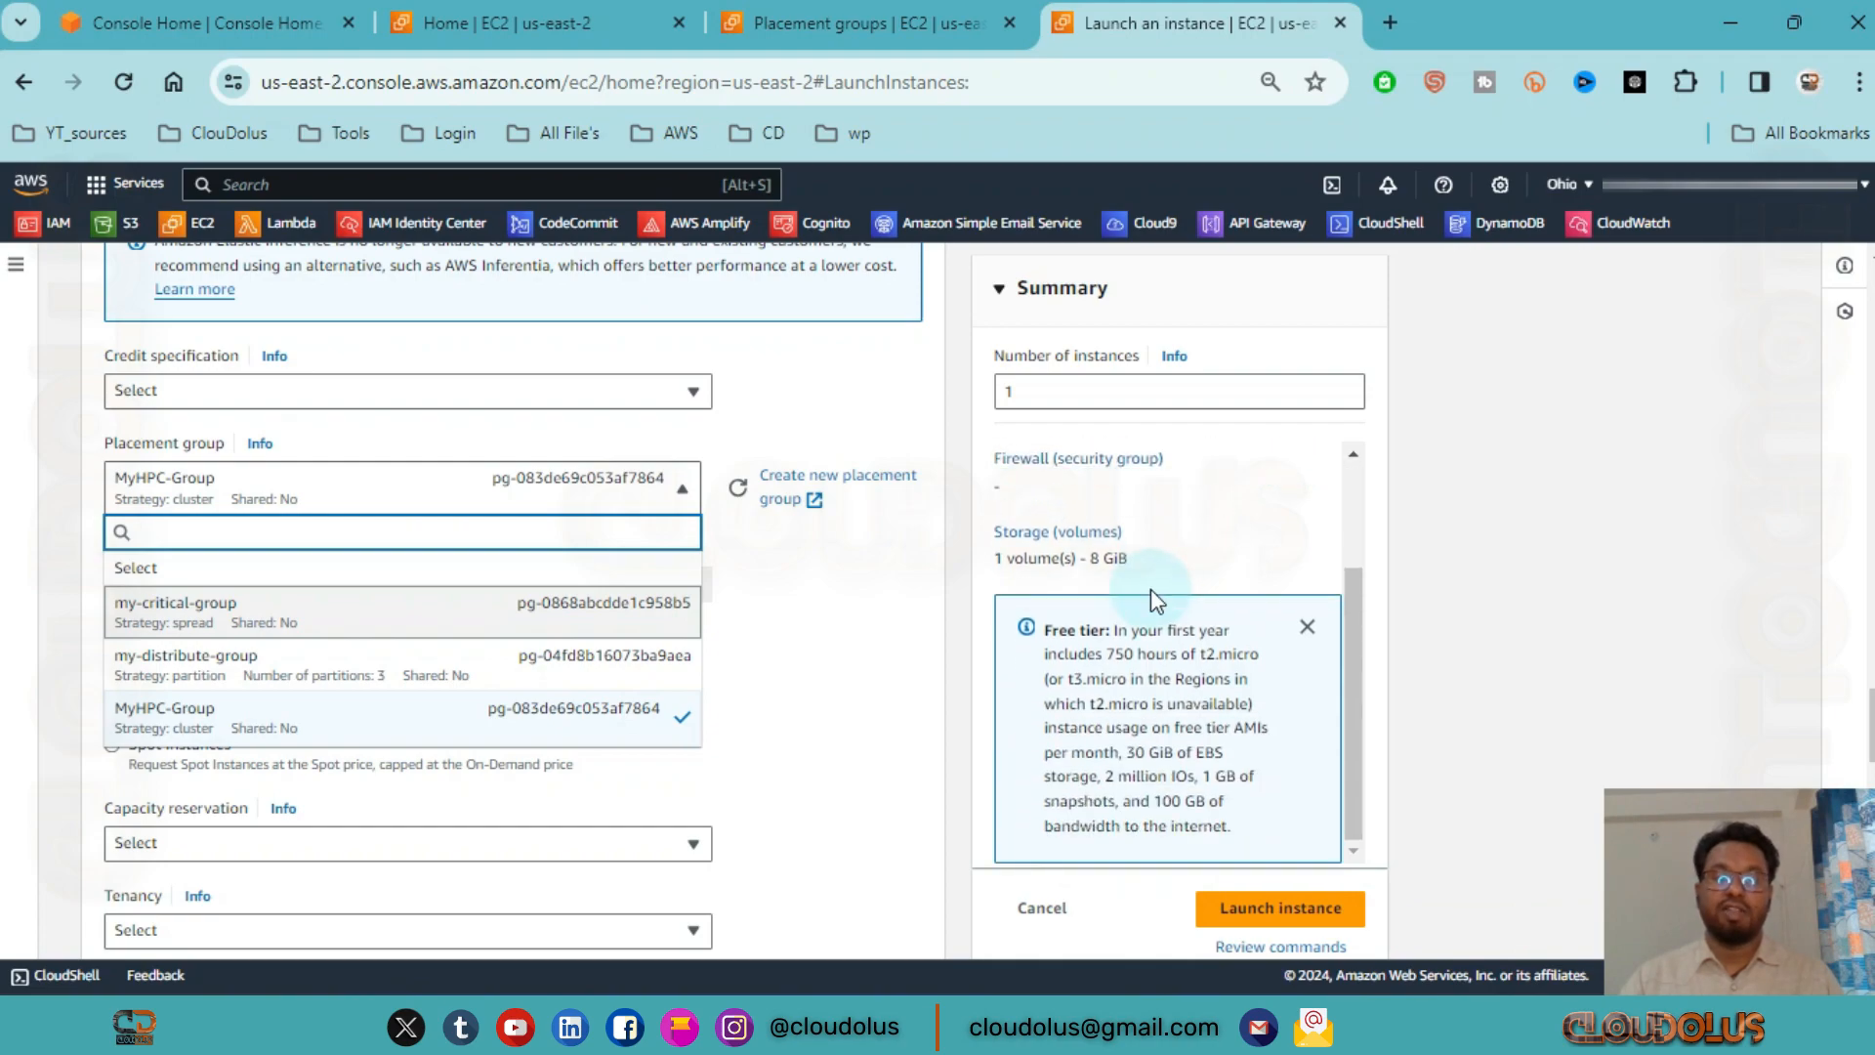